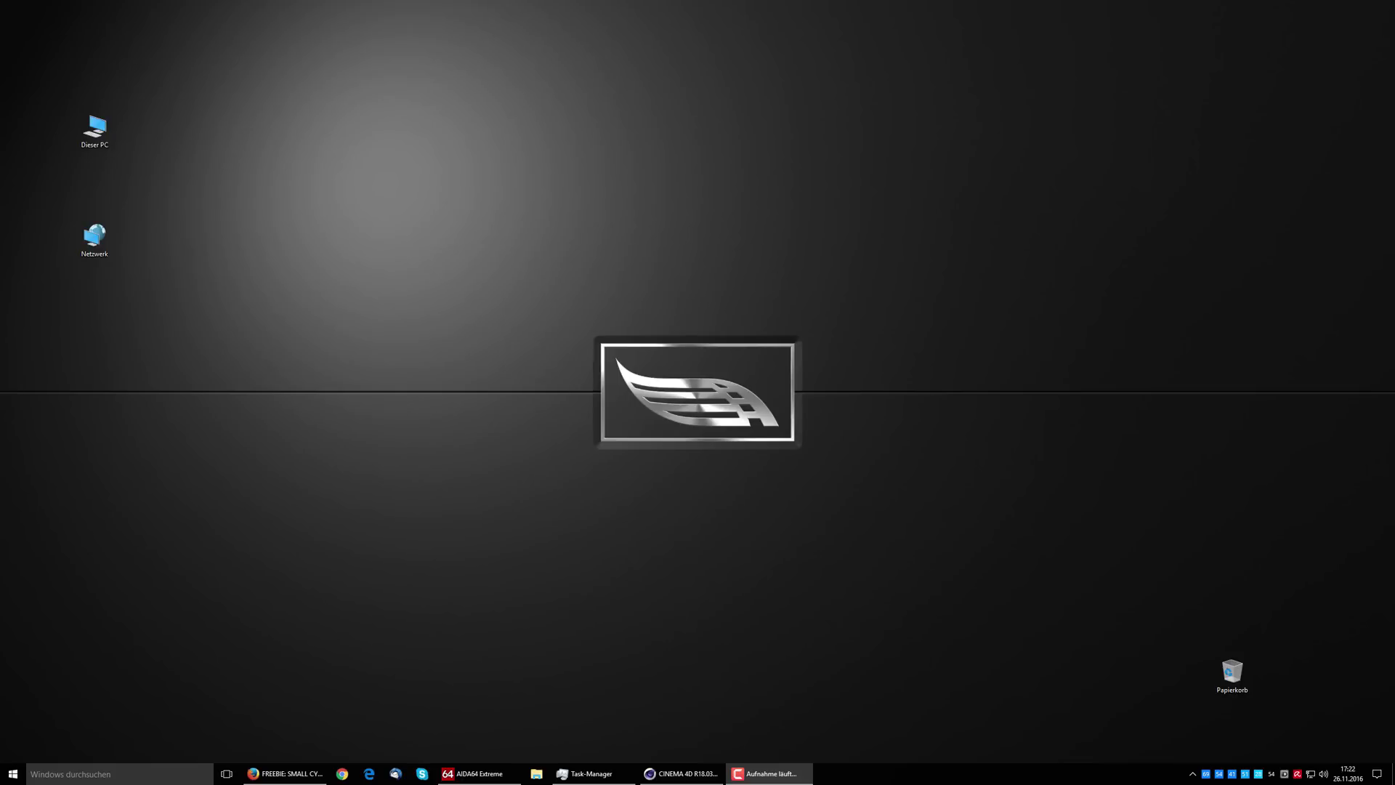
Switch to Cinema 4D and on to the browser, and highlight the Free Stuff entry in the Silverwing site's navigation.
left_click(703, 773)
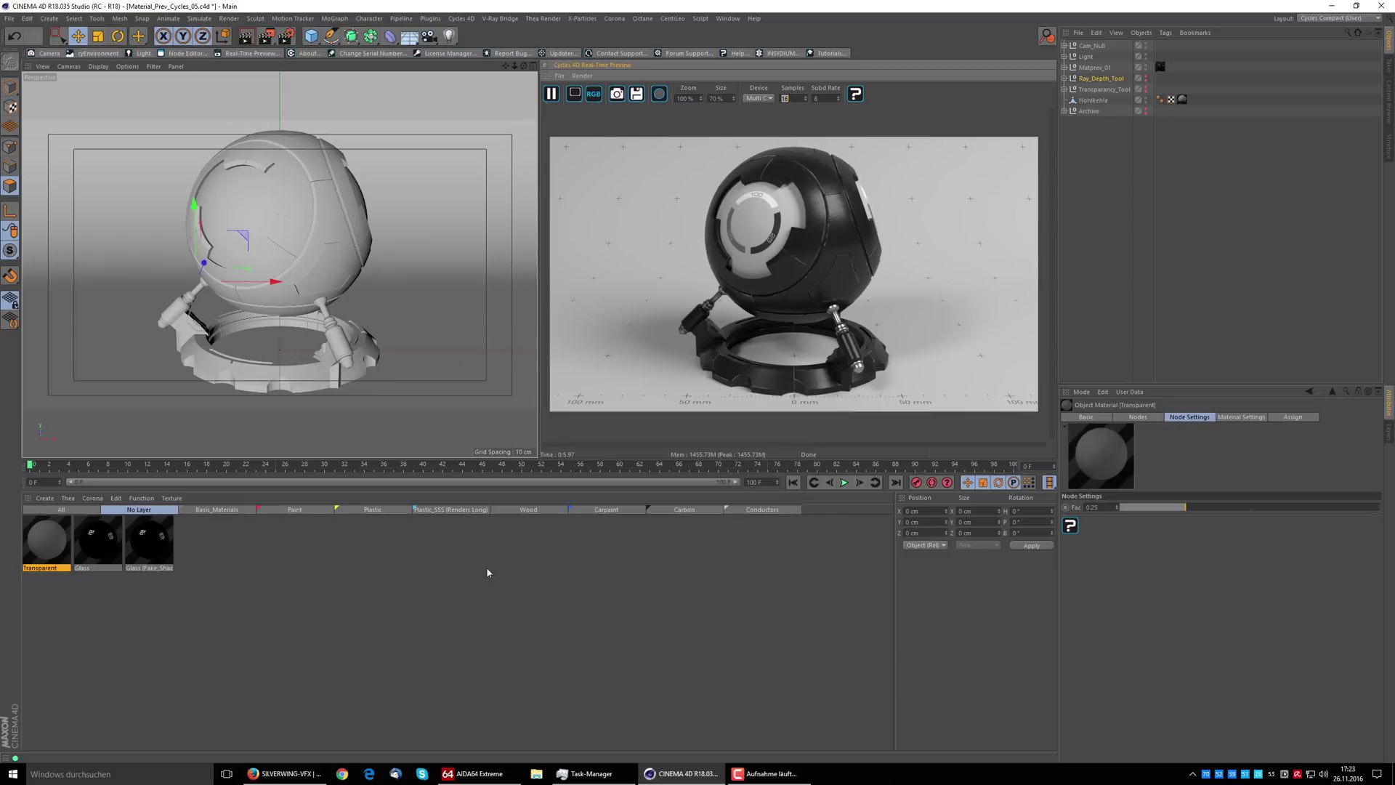
left_click(295, 775)
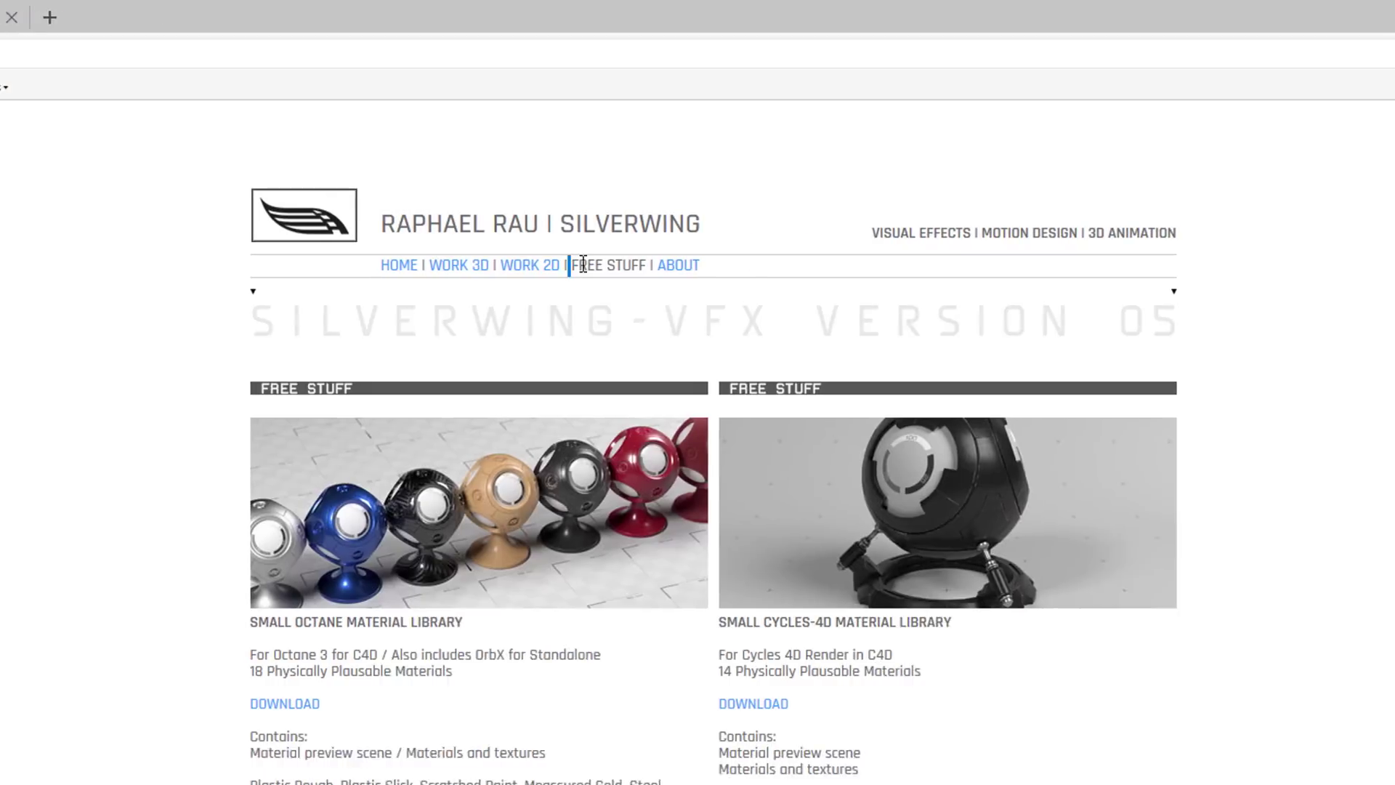
left_click_drag(583, 263, 646, 265)
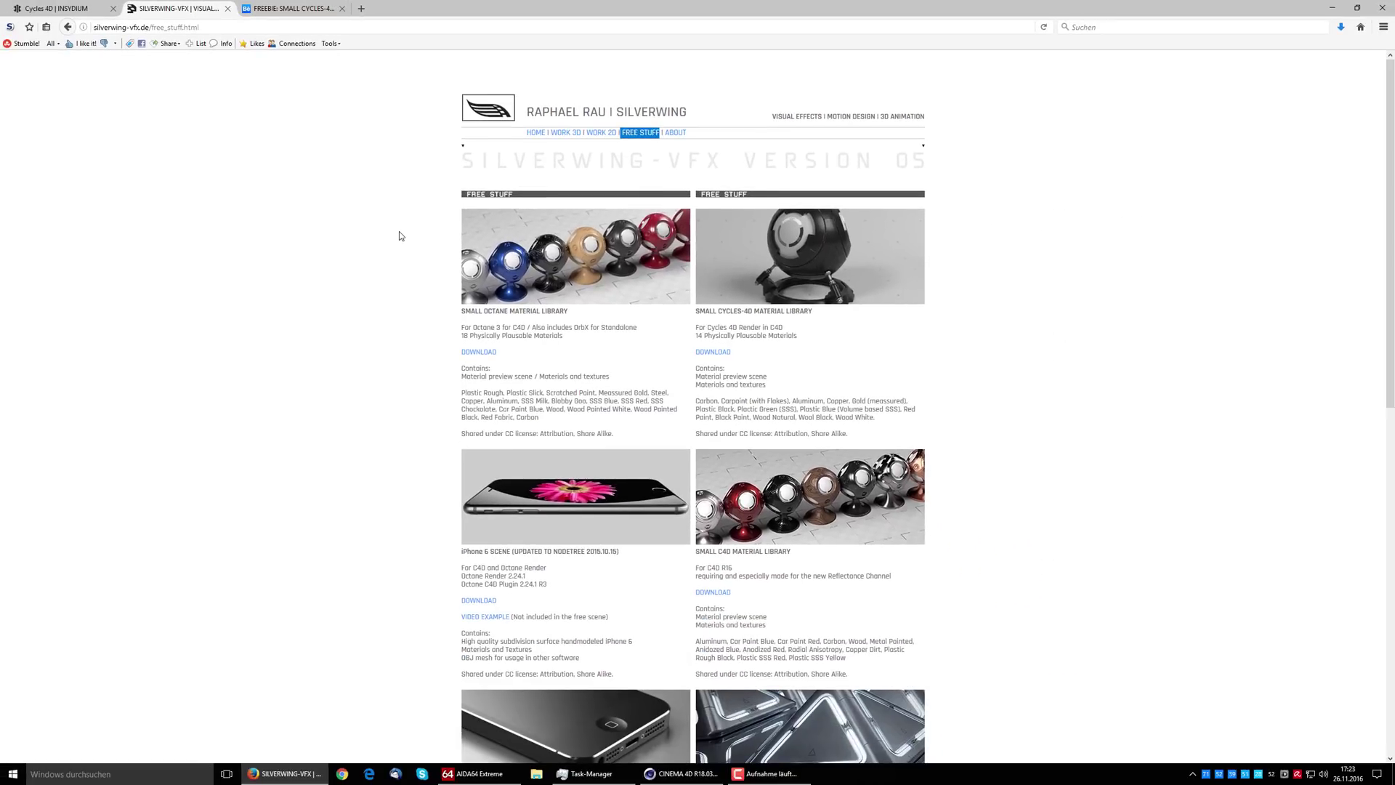
Examine the materials and node graphs on the Behance page of the Small Cycles-4D Material Library and return to Cinema 4D.
left_click(294, 8)
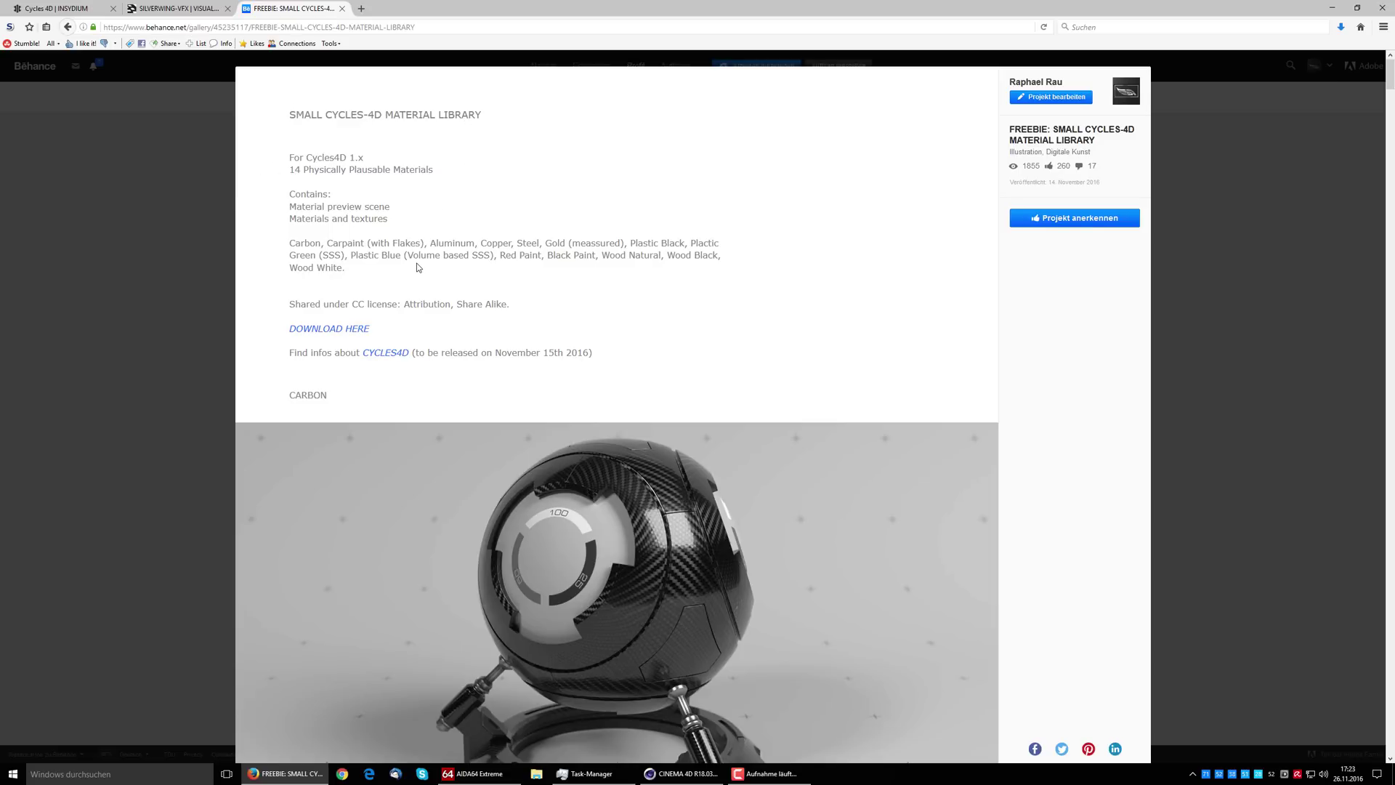
scroll(418, 268, "down", 15)
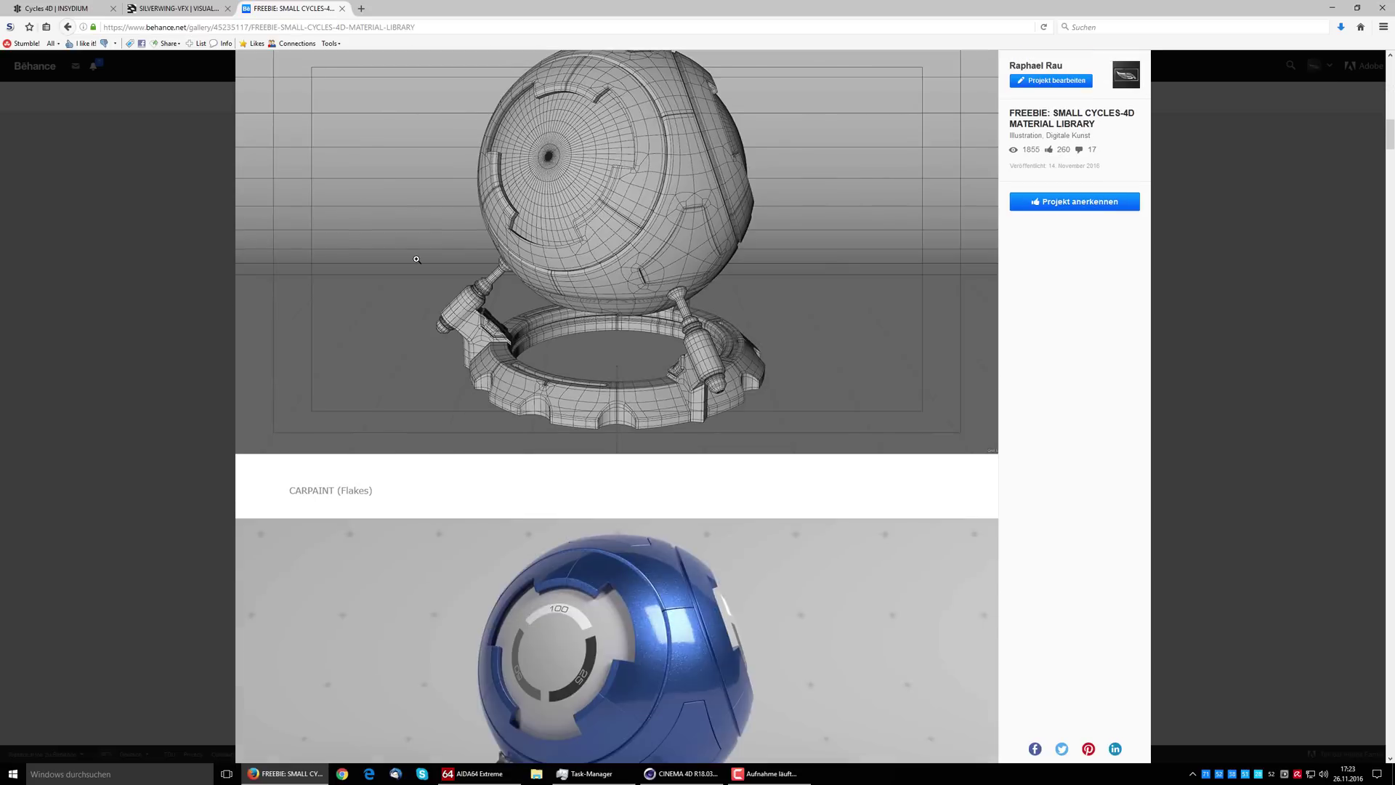
scroll(416, 259, "down", 20)
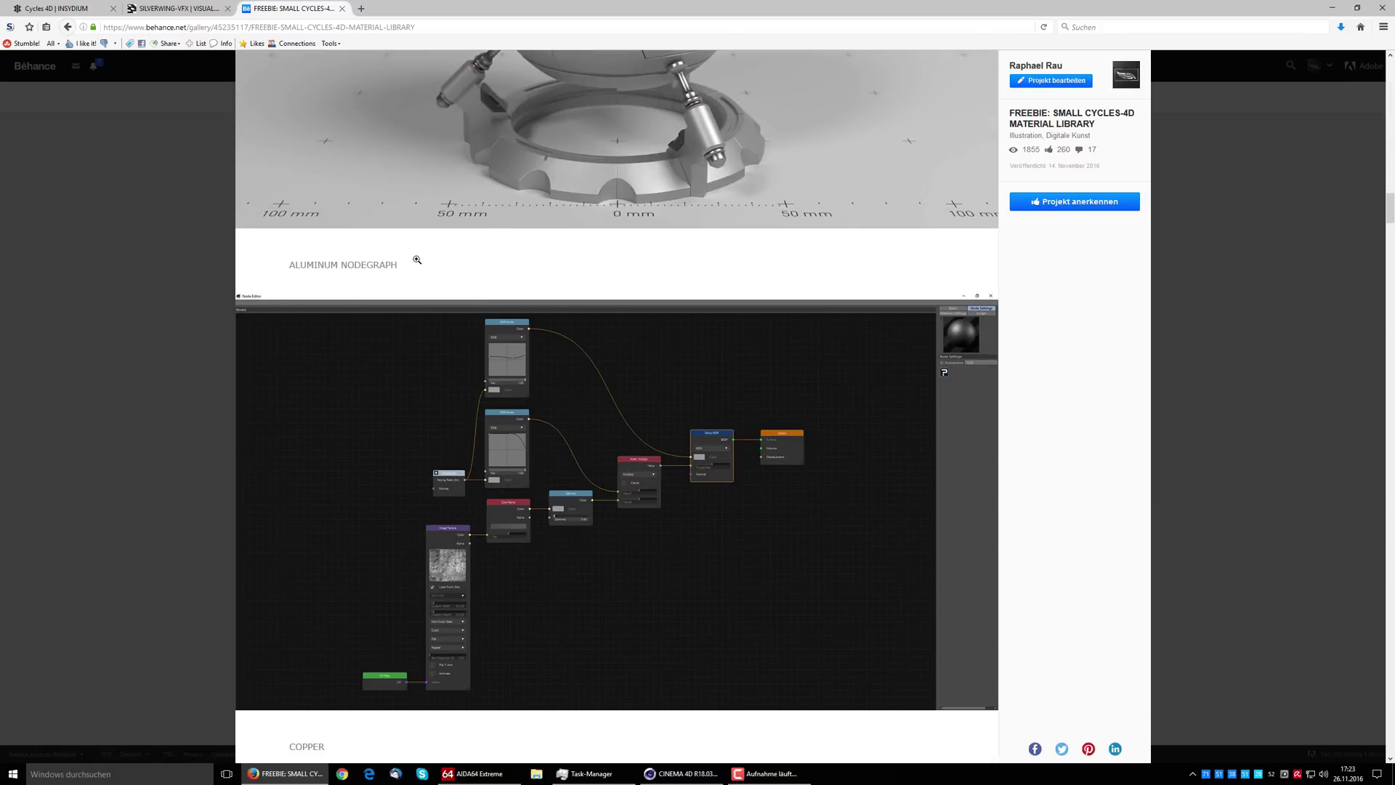
scroll(417, 259, "down", 20)
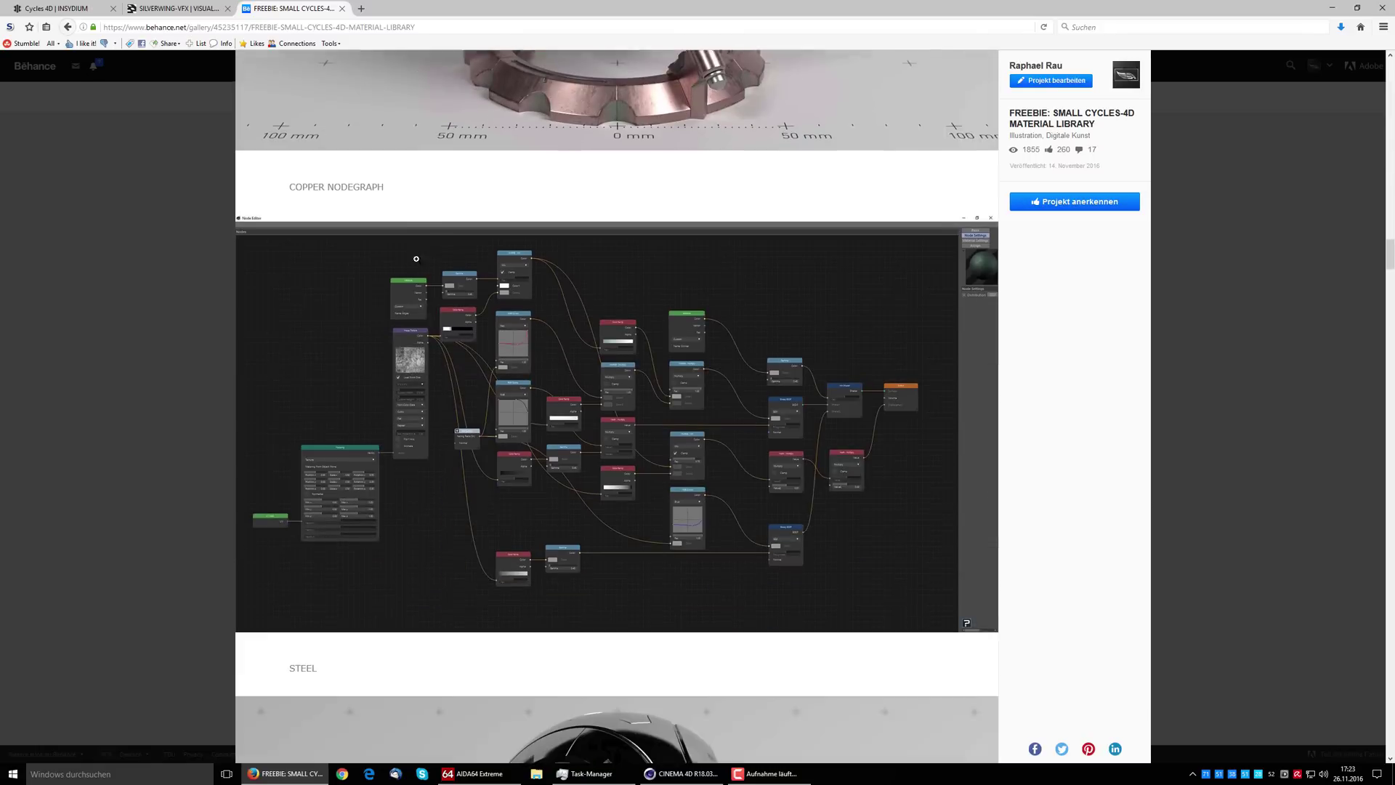
scroll(417, 259, "down", 20)
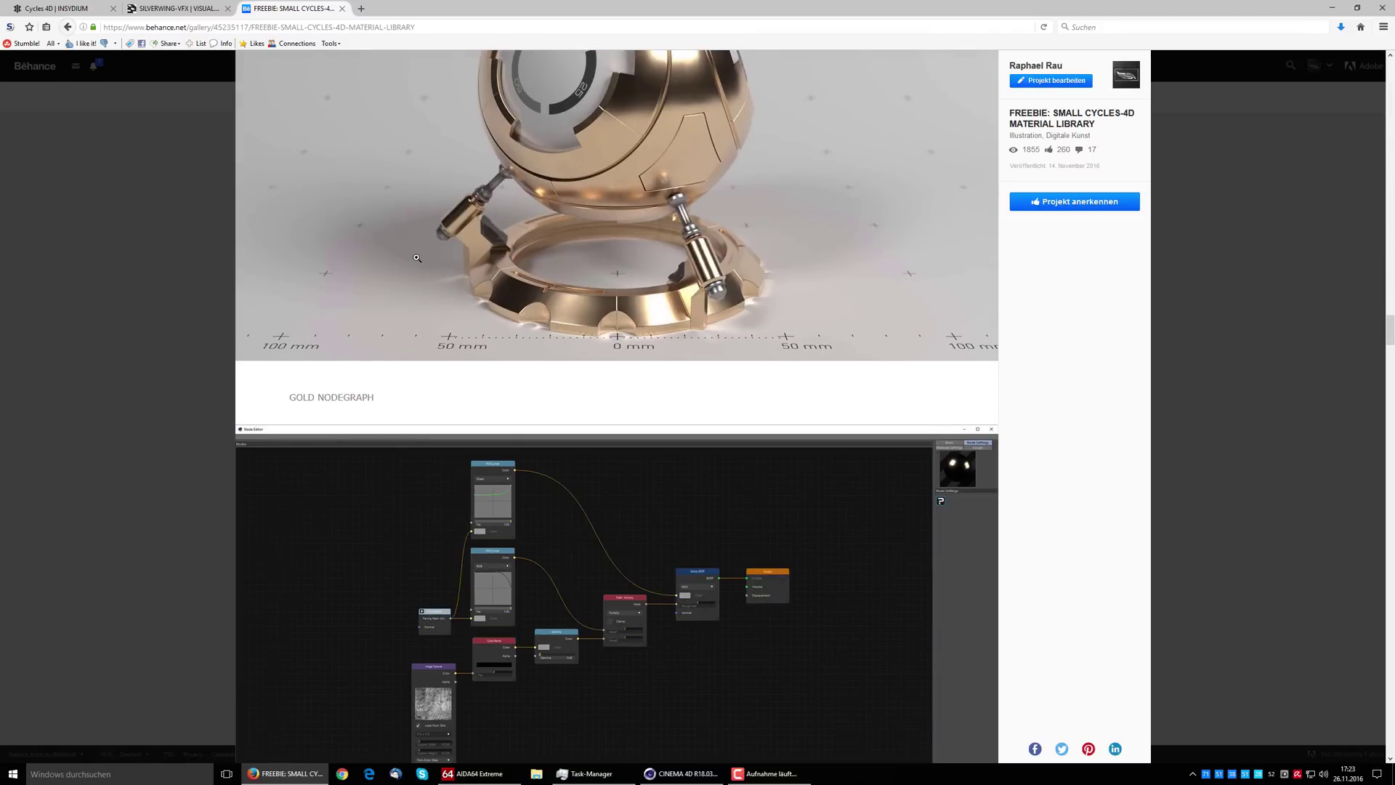
scroll(416, 257, "down", 20)
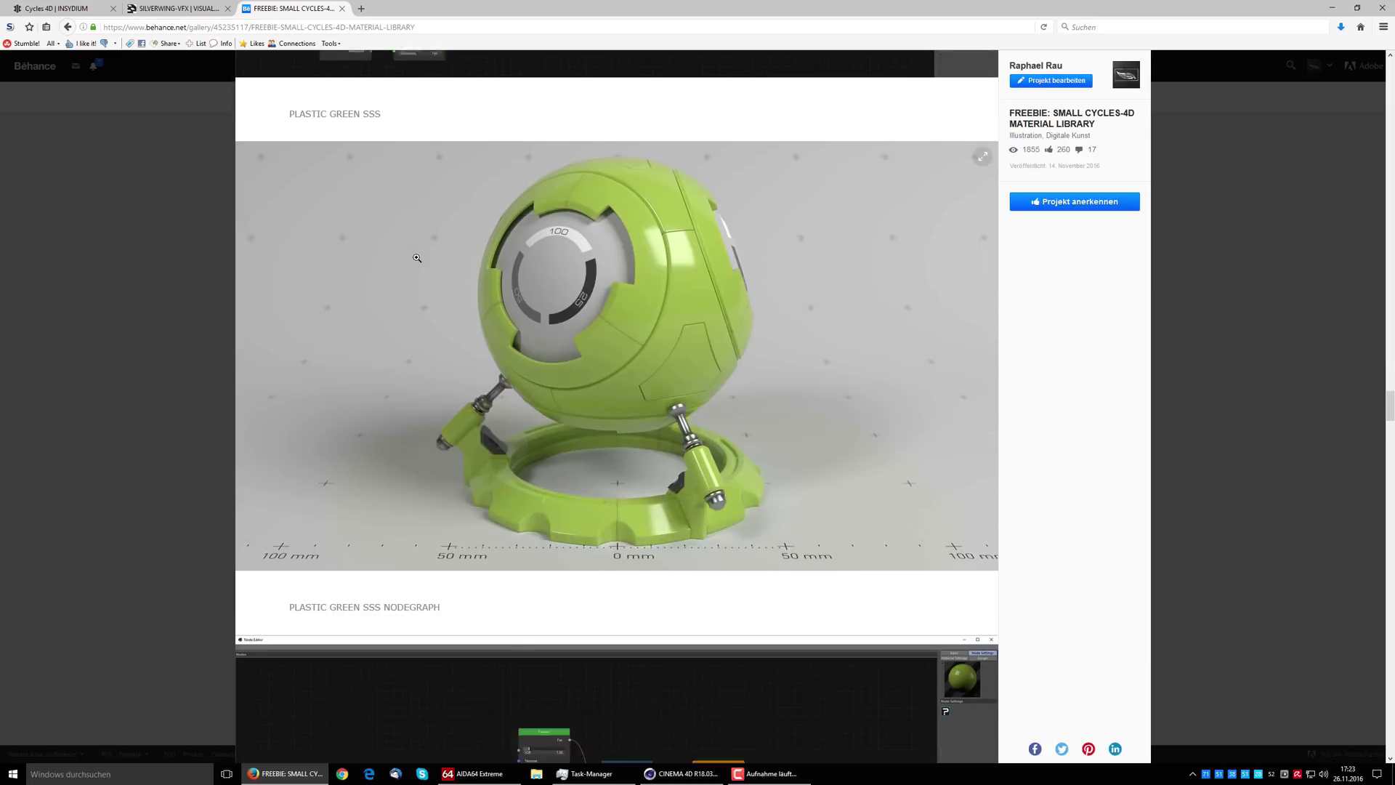
scroll(418, 260, "down", 4)
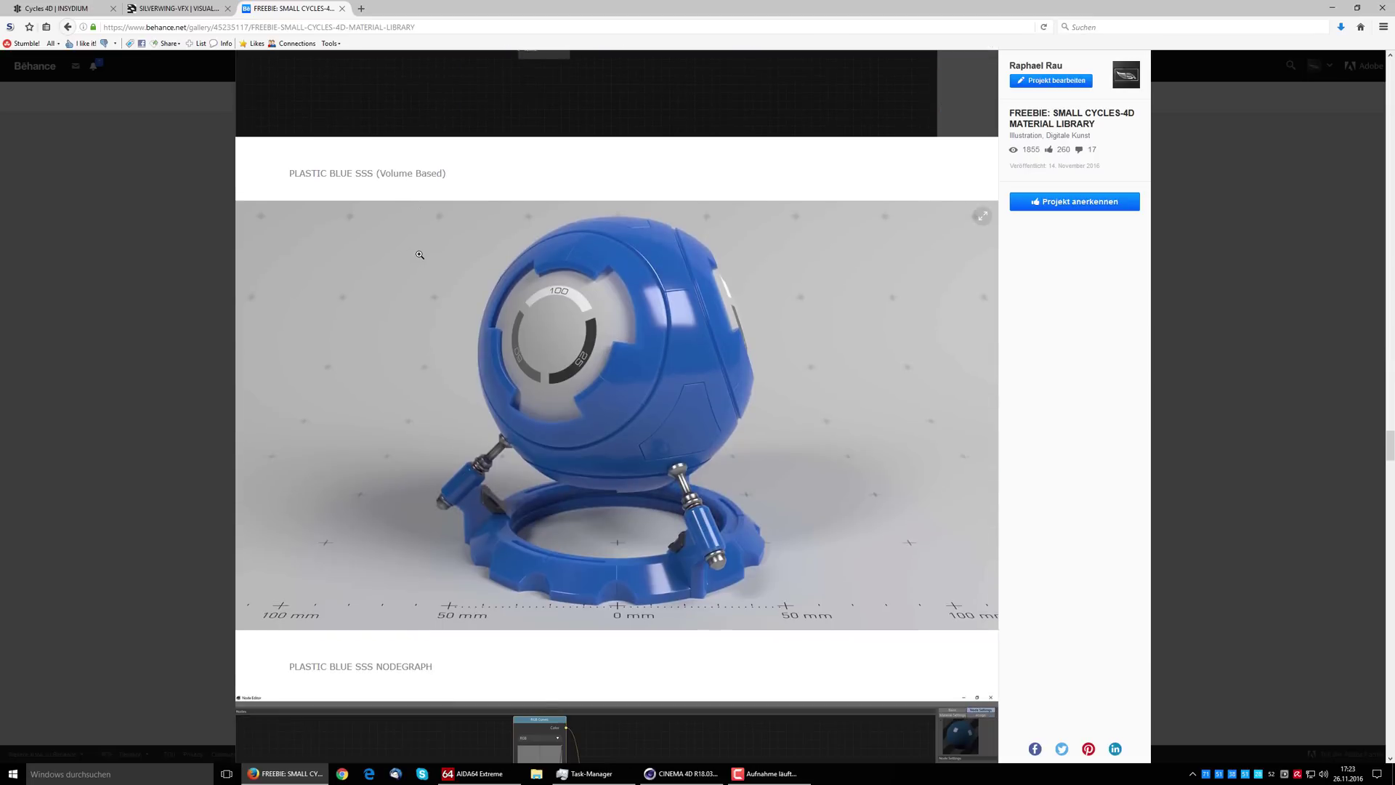
left_click(1332, 7)
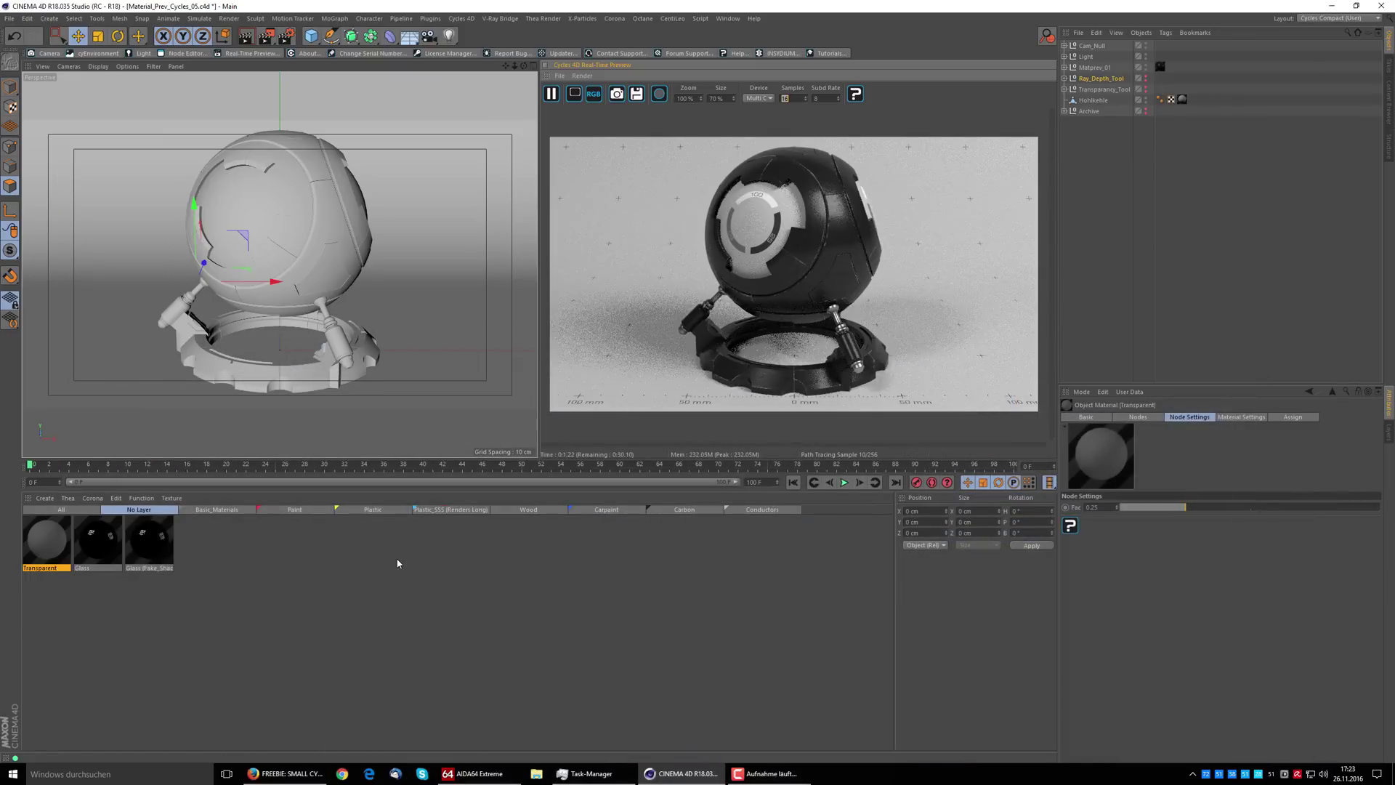
Open the Cycles 4D render settings, move their window clear of the real-time preview, and view the preview's render device choices.
left_click(290, 37)
left_click_drag(407, 309, 343, 287)
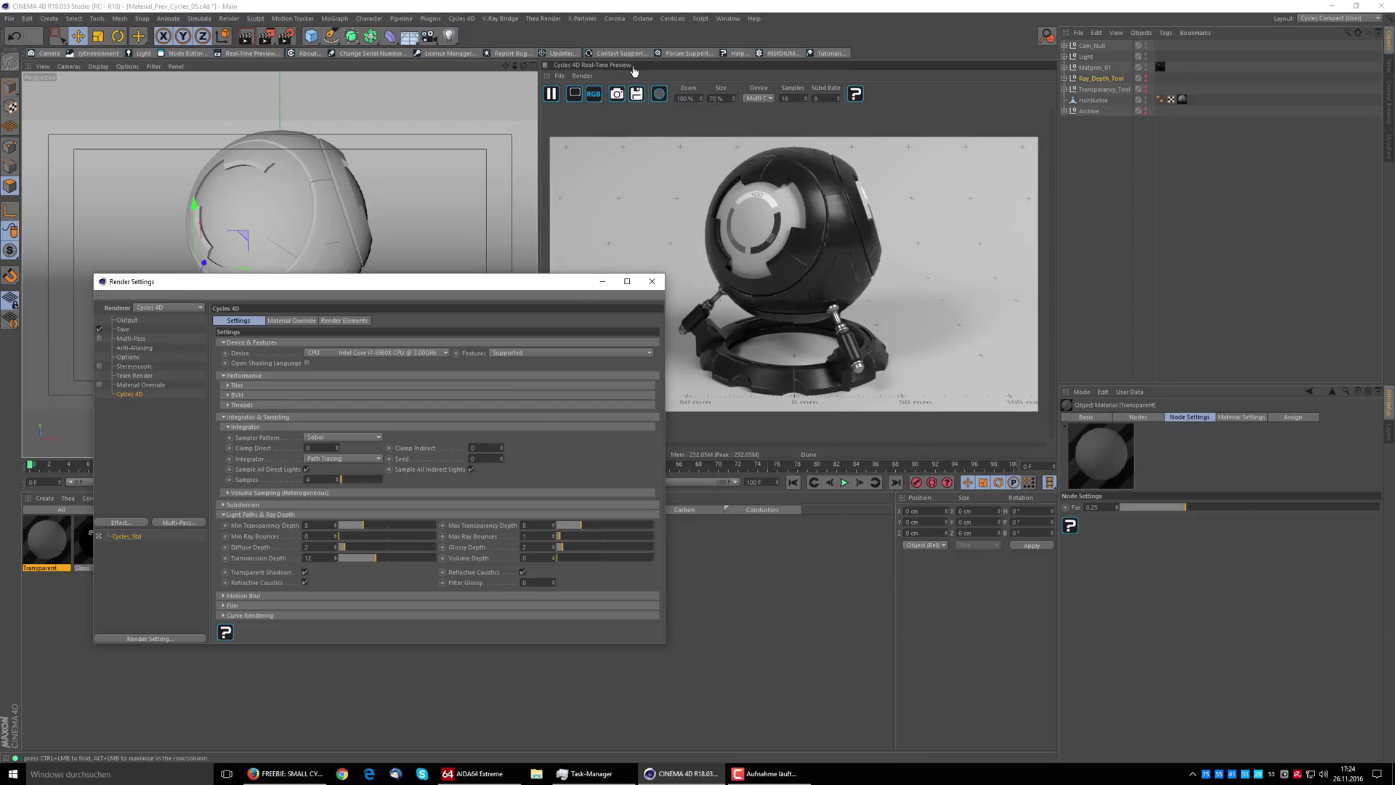
left_click_drag(560, 285, 485, 387)
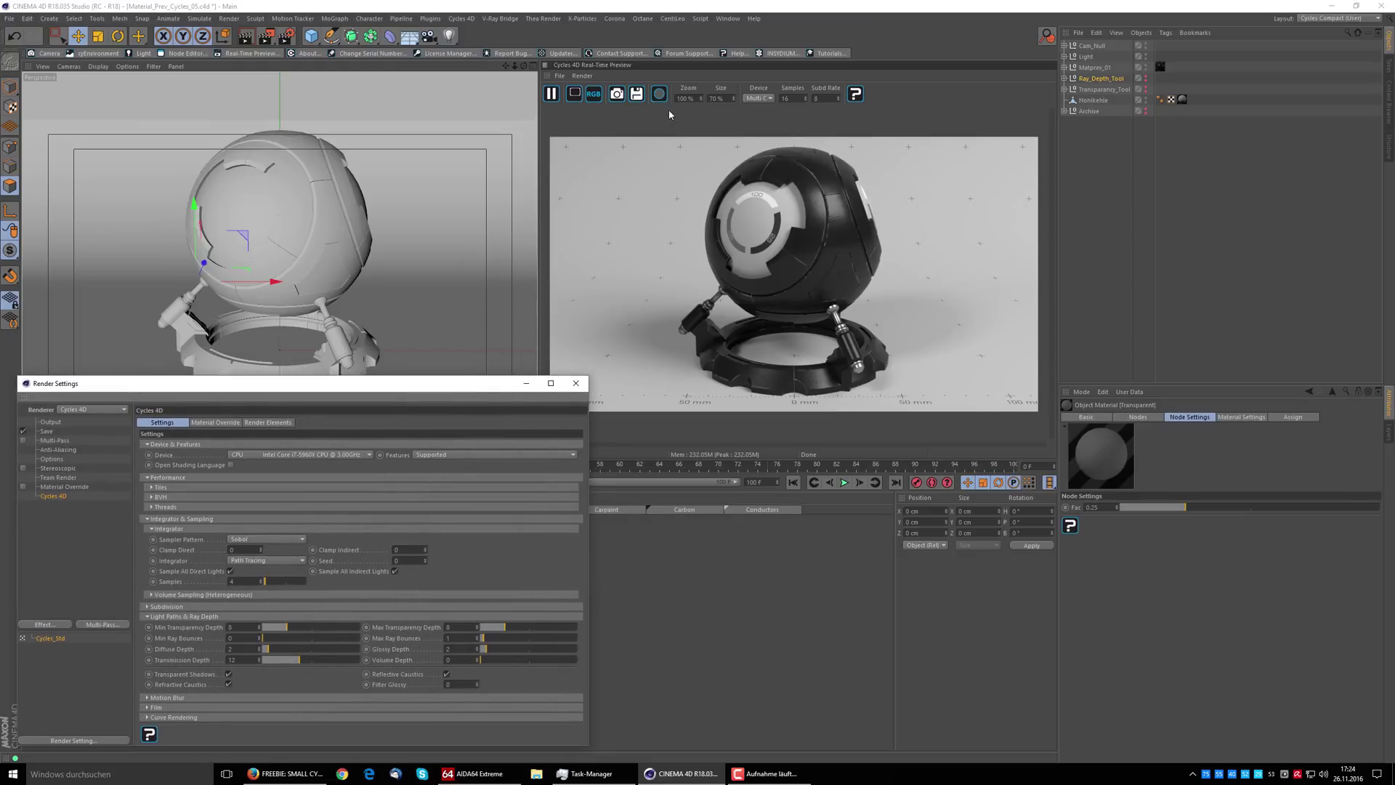
left_click(760, 99)
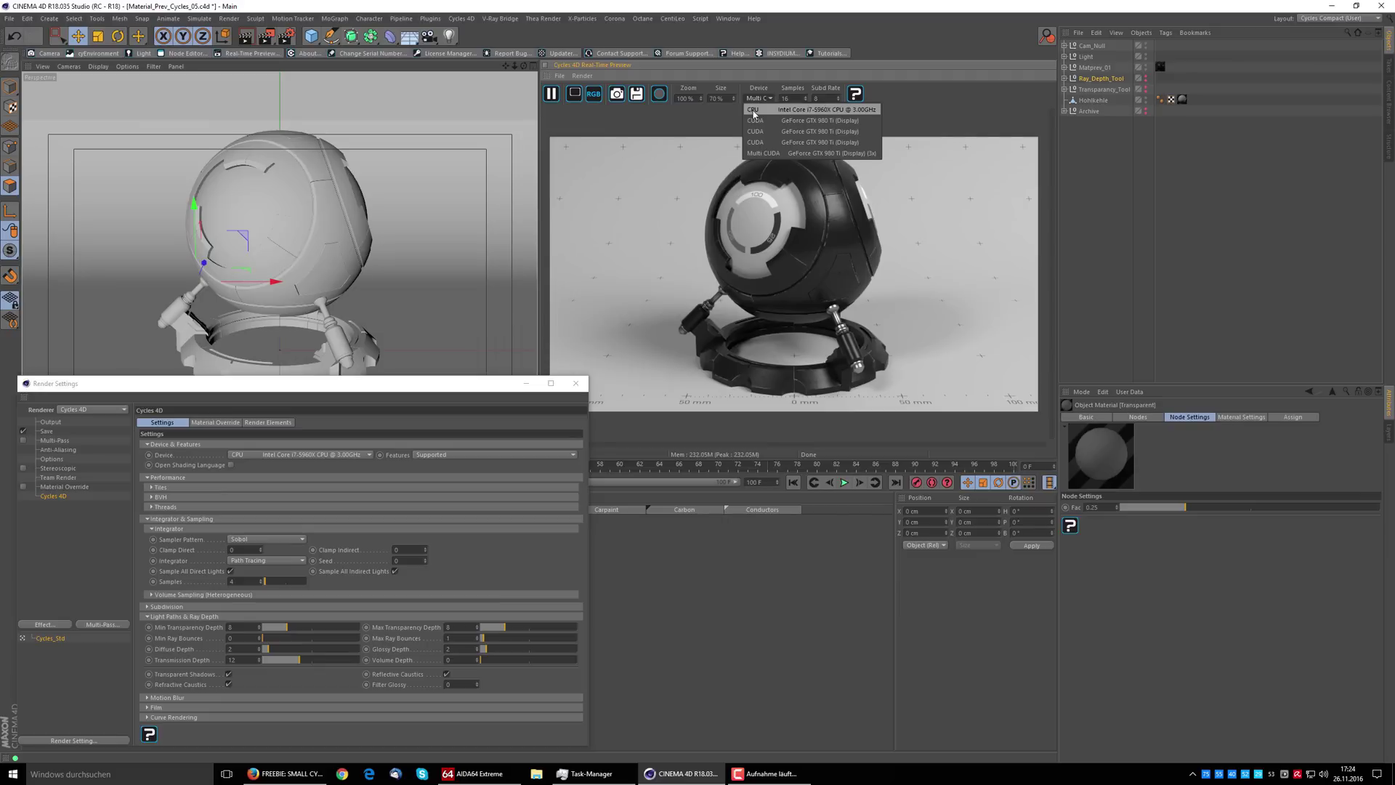
left_click(718, 117)
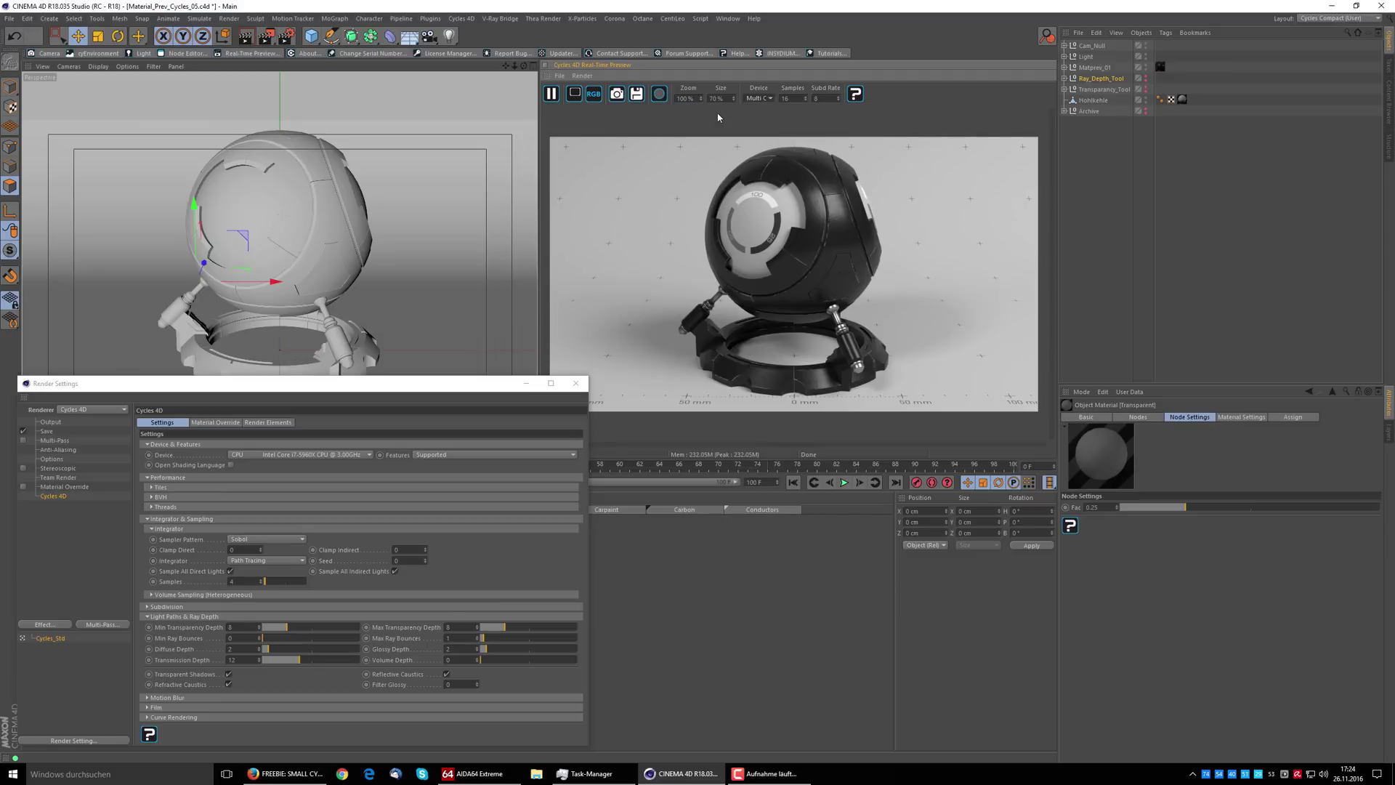
Set the samples of the Cycles 4D real-time preview to 4.
left_click(800, 101)
type("4")
left_click(716, 98)
key("Return")
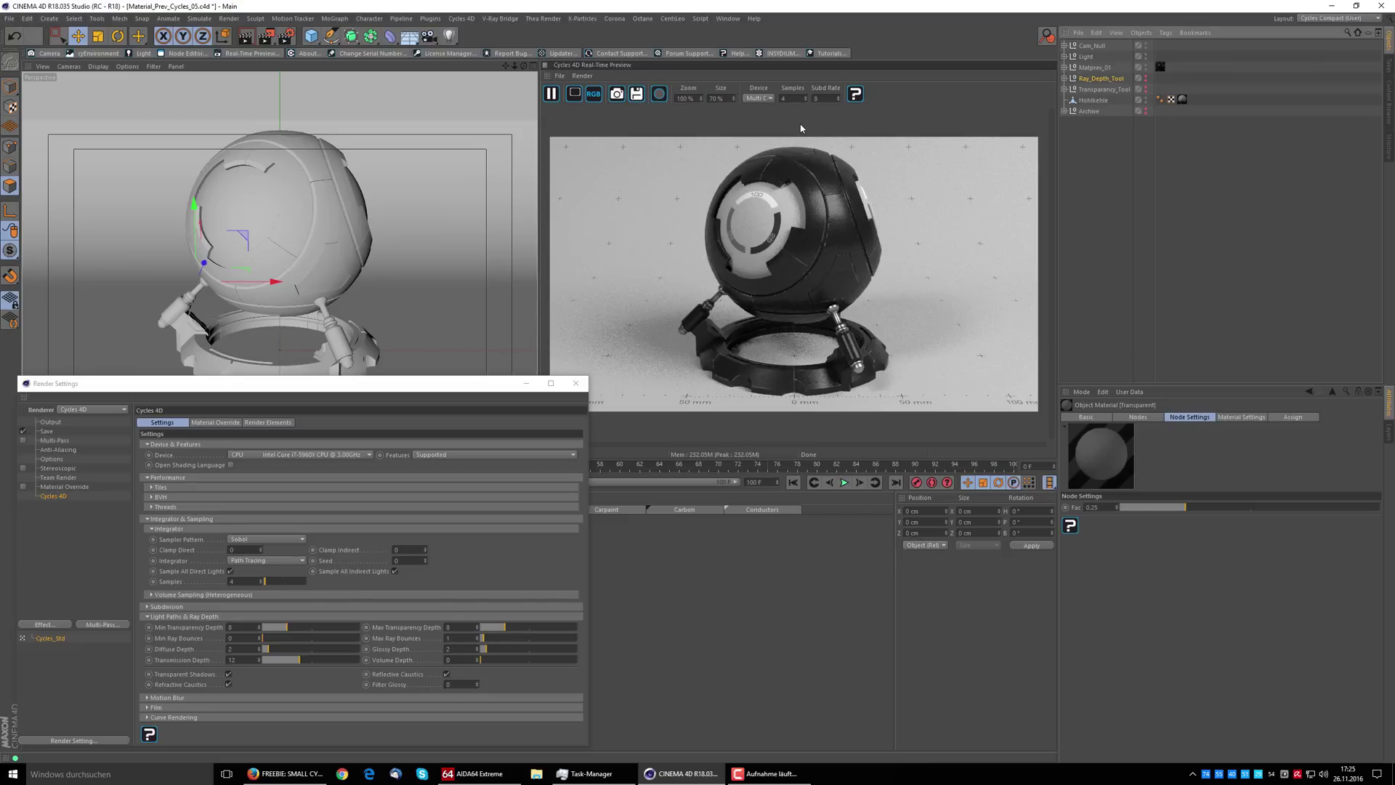
double_click(792, 100)
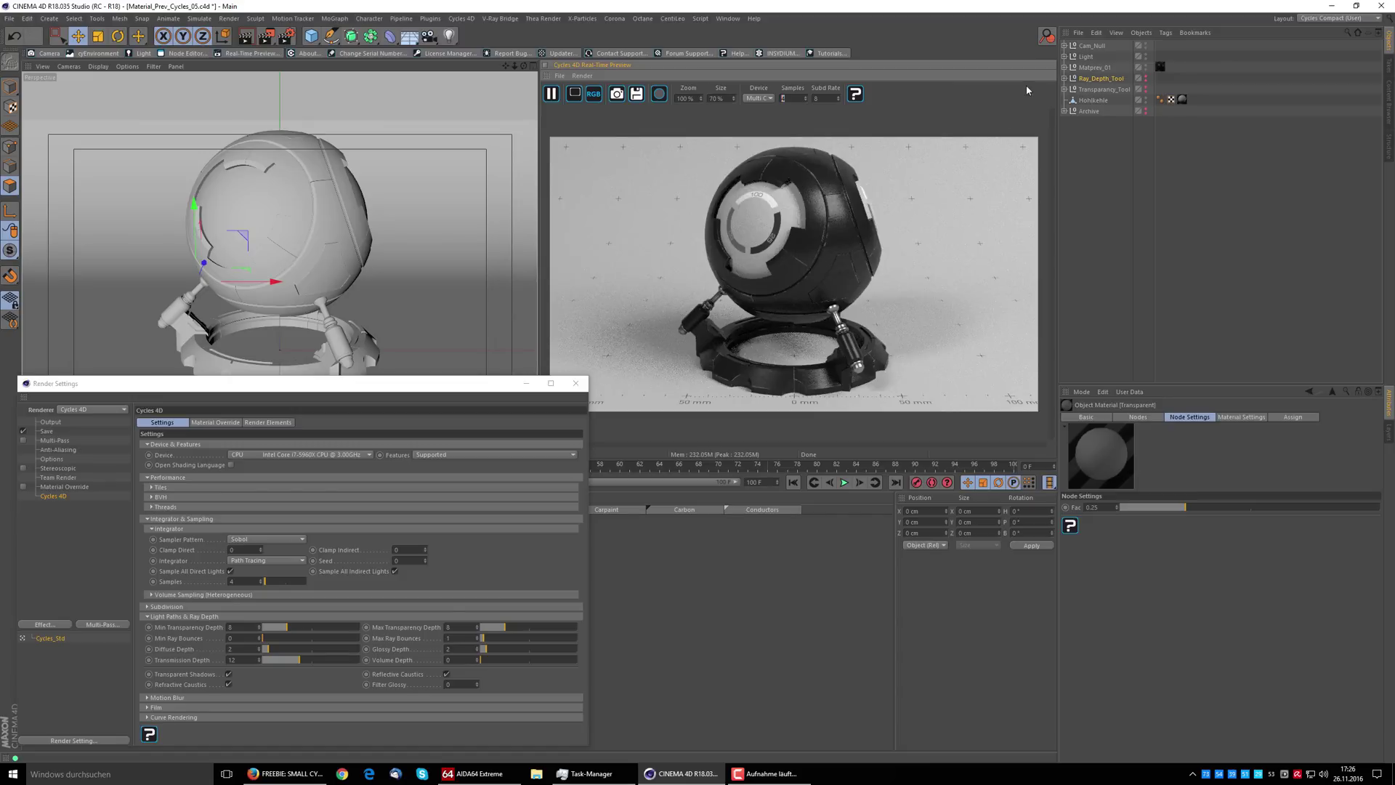
Expand Cam_Null, leave its camera to inspect the material ball from other angles in the real-time preview, and return to the camera view.
left_click(1064, 45)
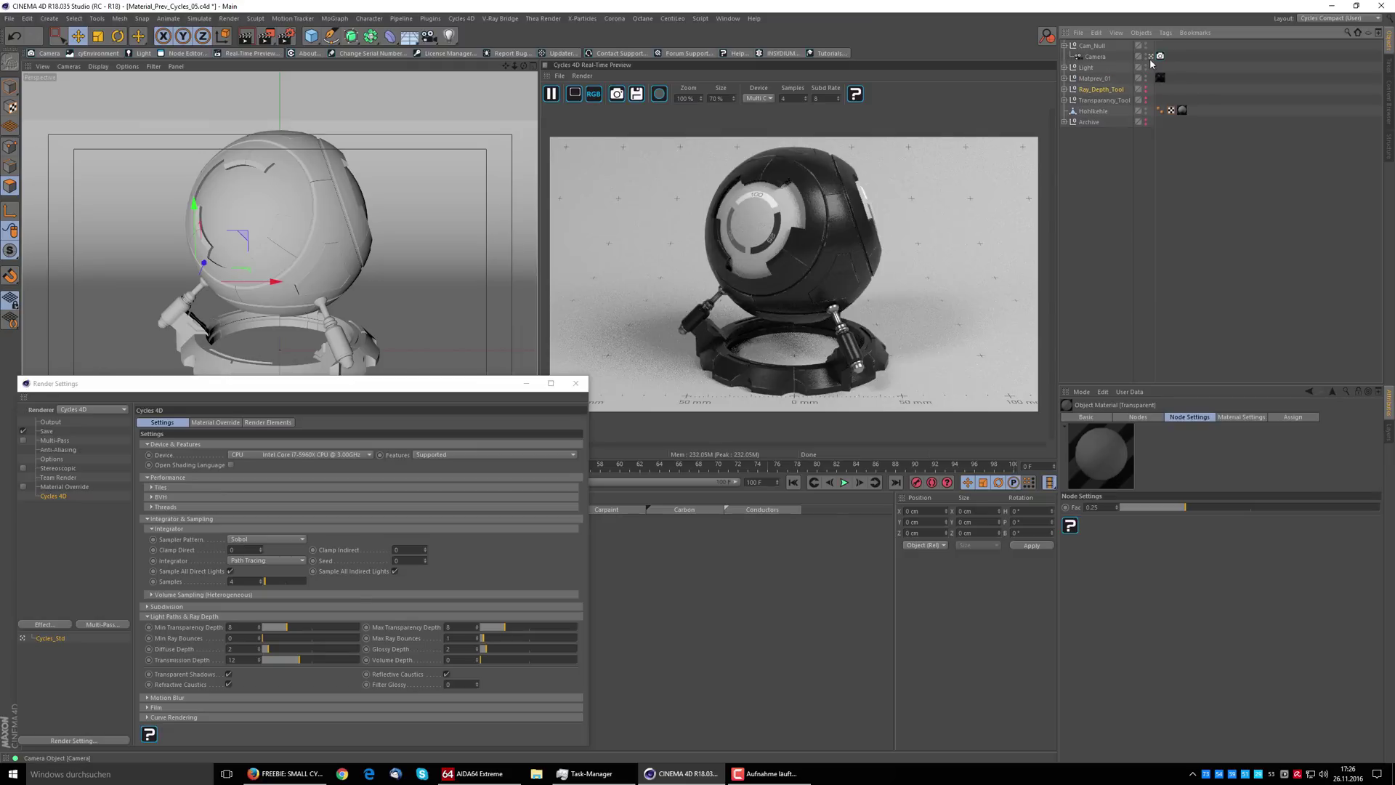
left_click_drag(479, 261, 299, 296, "alt")
scroll(358, 277, "down", 5)
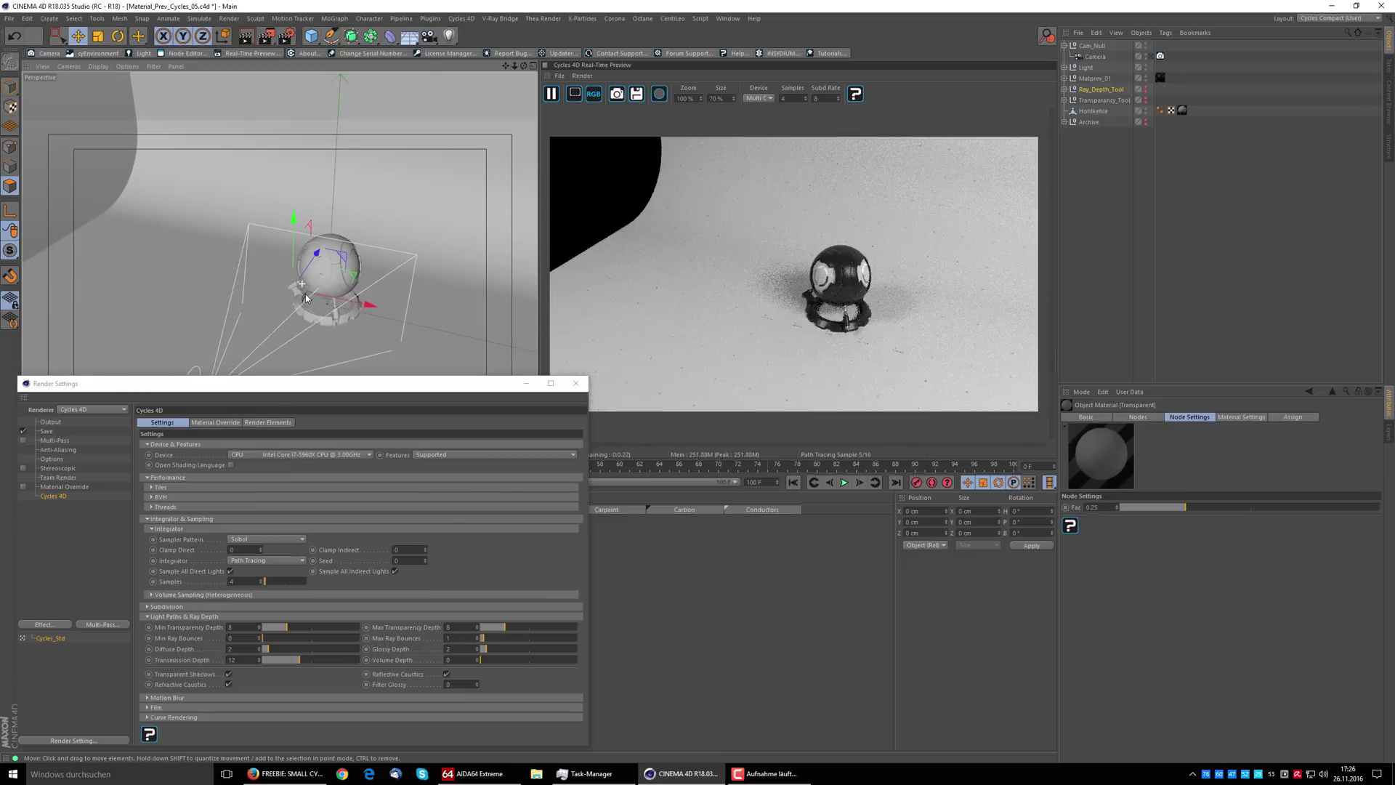
scroll(356, 291, "up", 5)
scroll(356, 291, "up", 3)
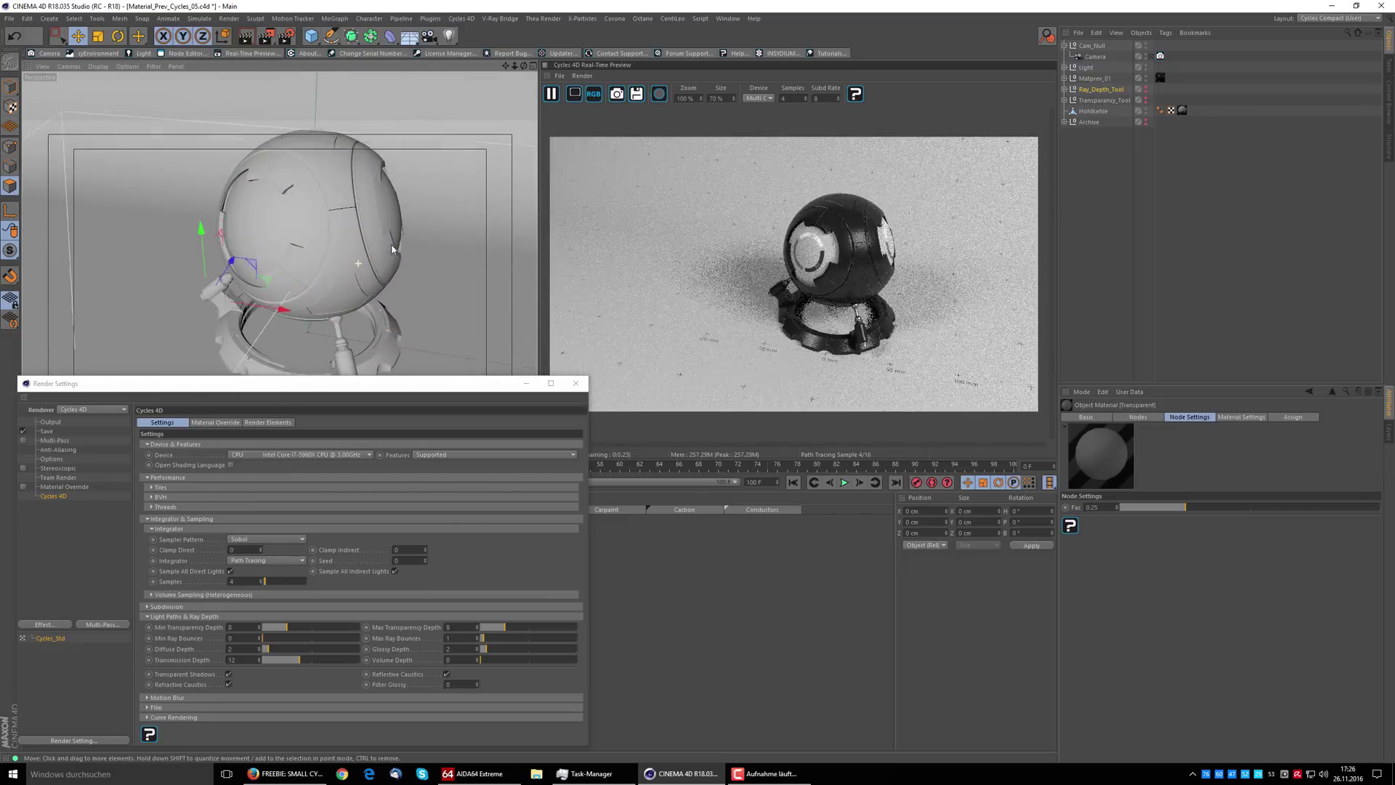
left_click_drag(356, 291, 329, 251, "alt")
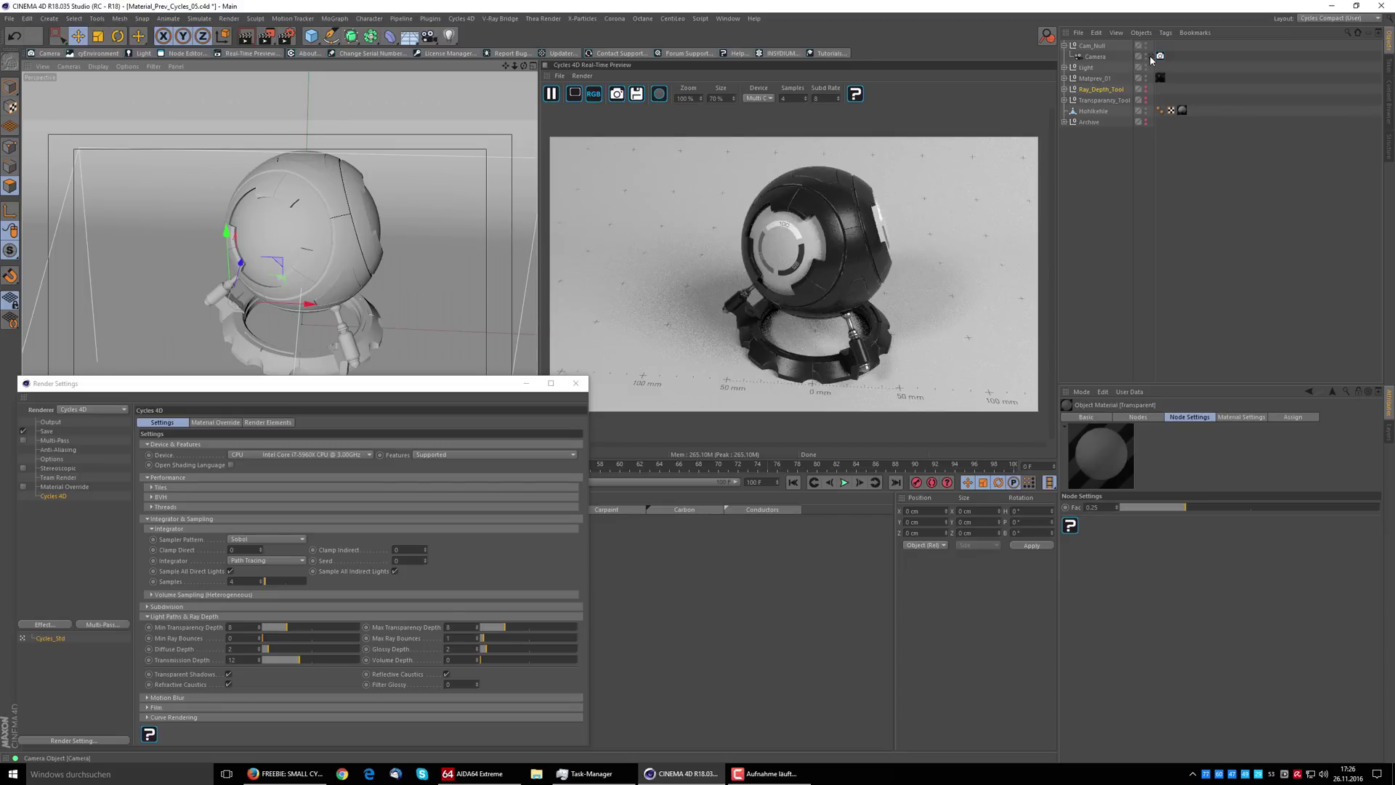
key("ctrl+shift+z")
Set the real-time preview's samples to 16, and pause and resume the preview rendering.
left_click(791, 98)
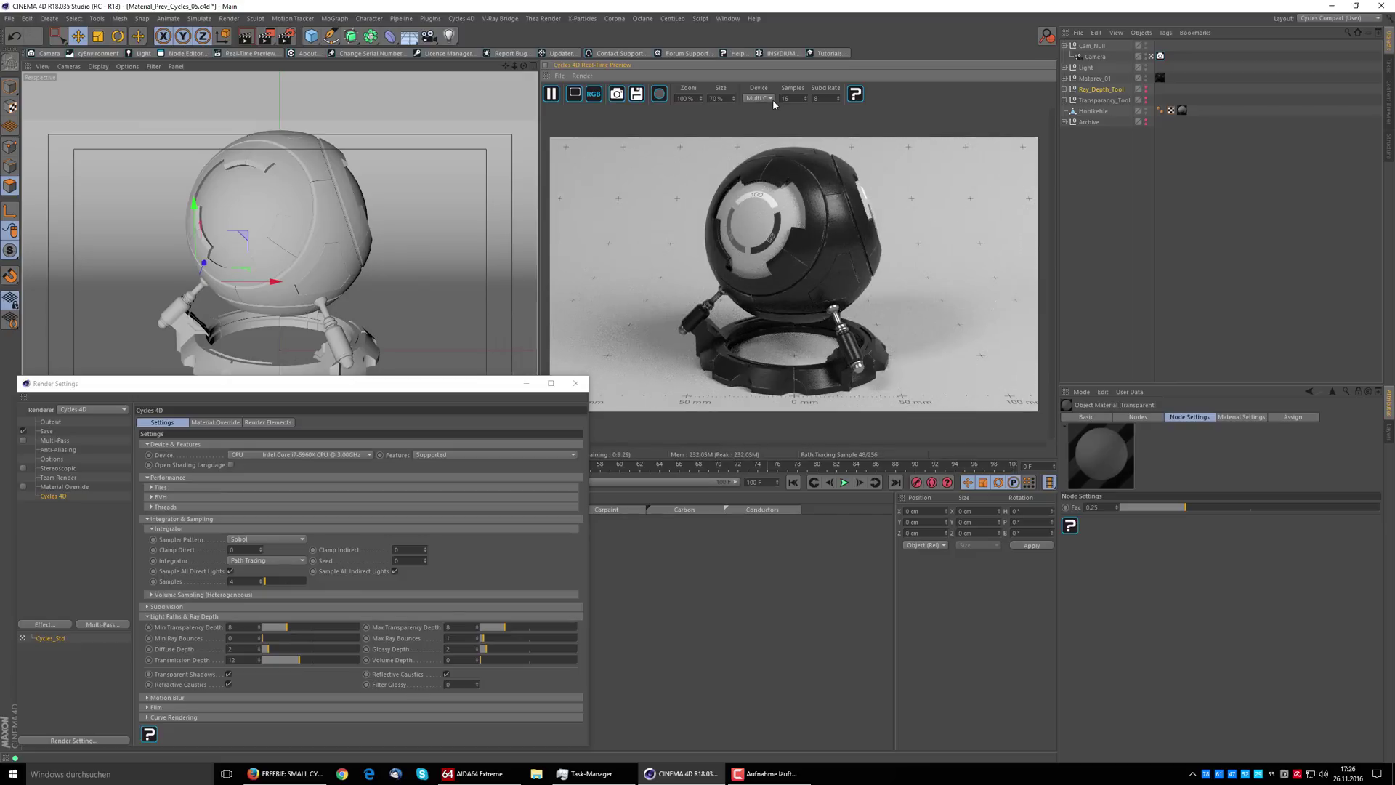
double_click(791, 98)
left_click(550, 94)
left_click(550, 94)
double_click(784, 99)
Hide the Matprev_01 object and show Ray_Depth_Tool, with the render settings window placed beside the real-time preview.
left_click_drag(458, 380, 539, 225)
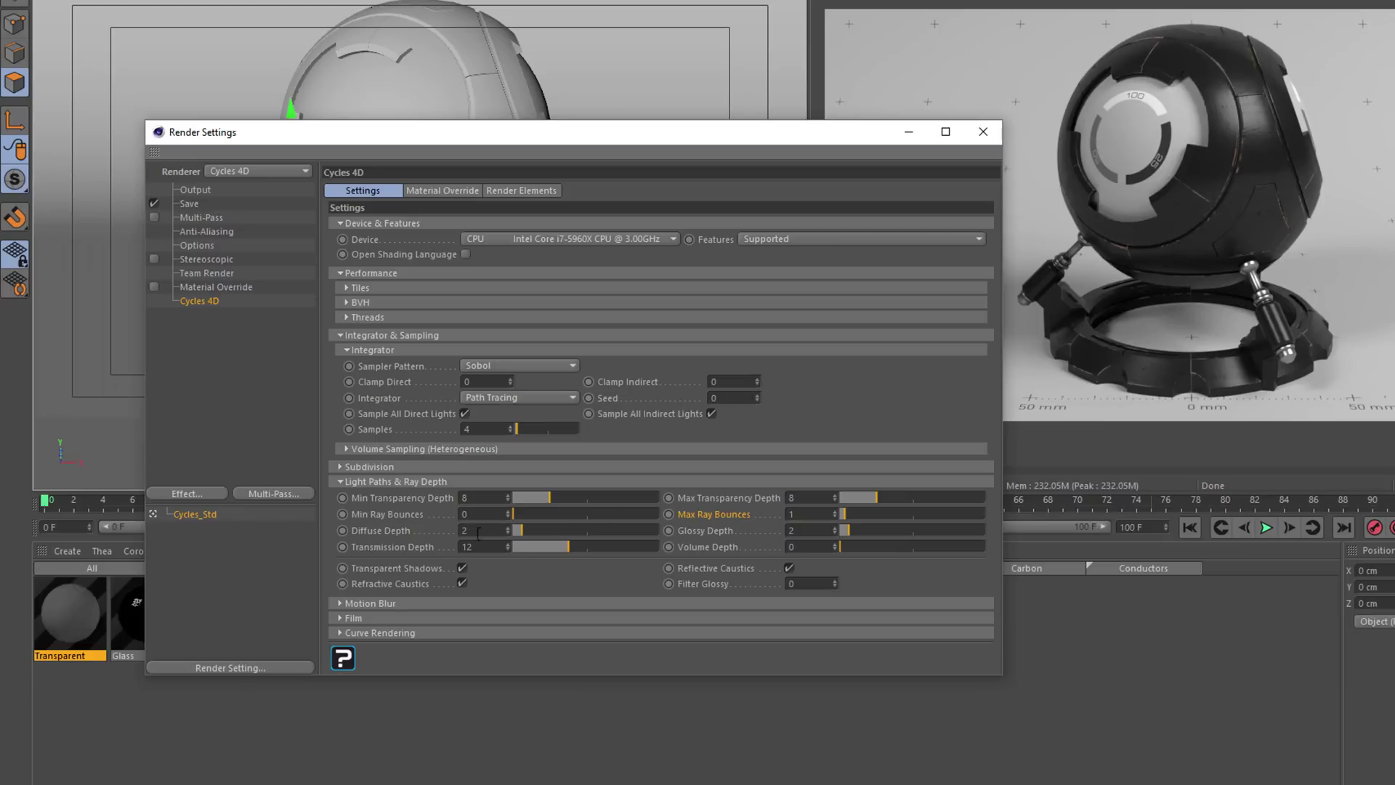
mouse_move(478, 532)
left_mouse_down()
mouse_move(444, 533)
mouse_move(460, 550)
left_mouse_up()
left_click_drag(793, 514, 776, 515)
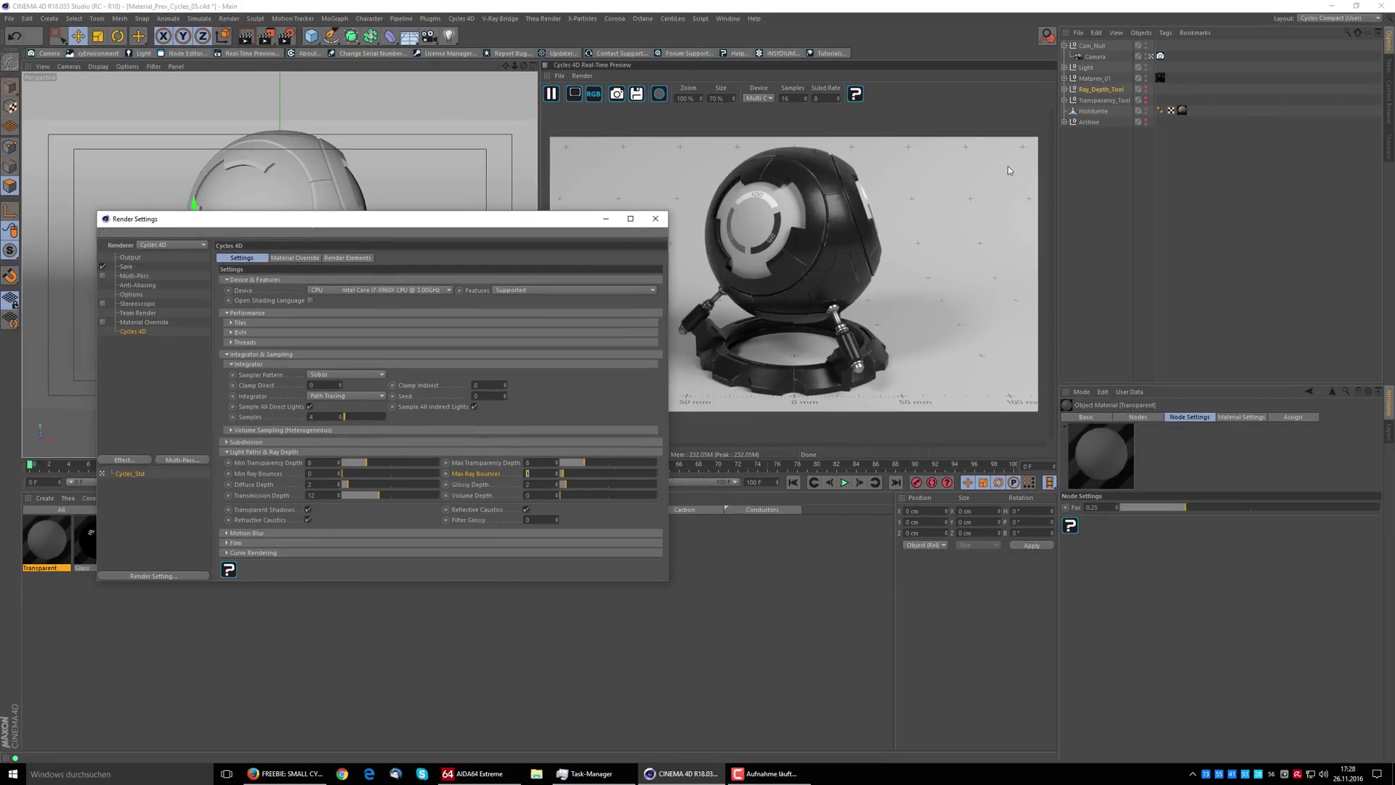
left_click(1148, 81)
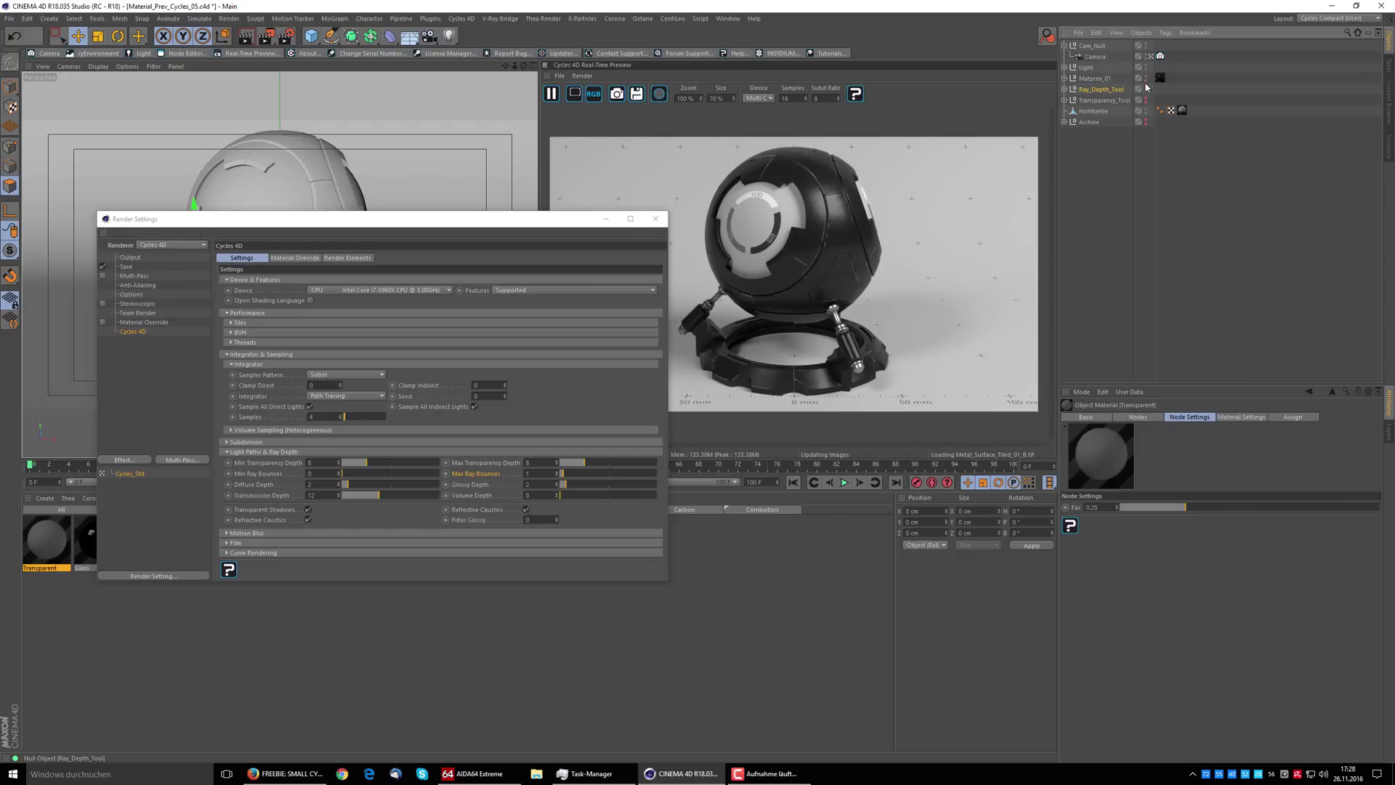
left_click(1146, 99)
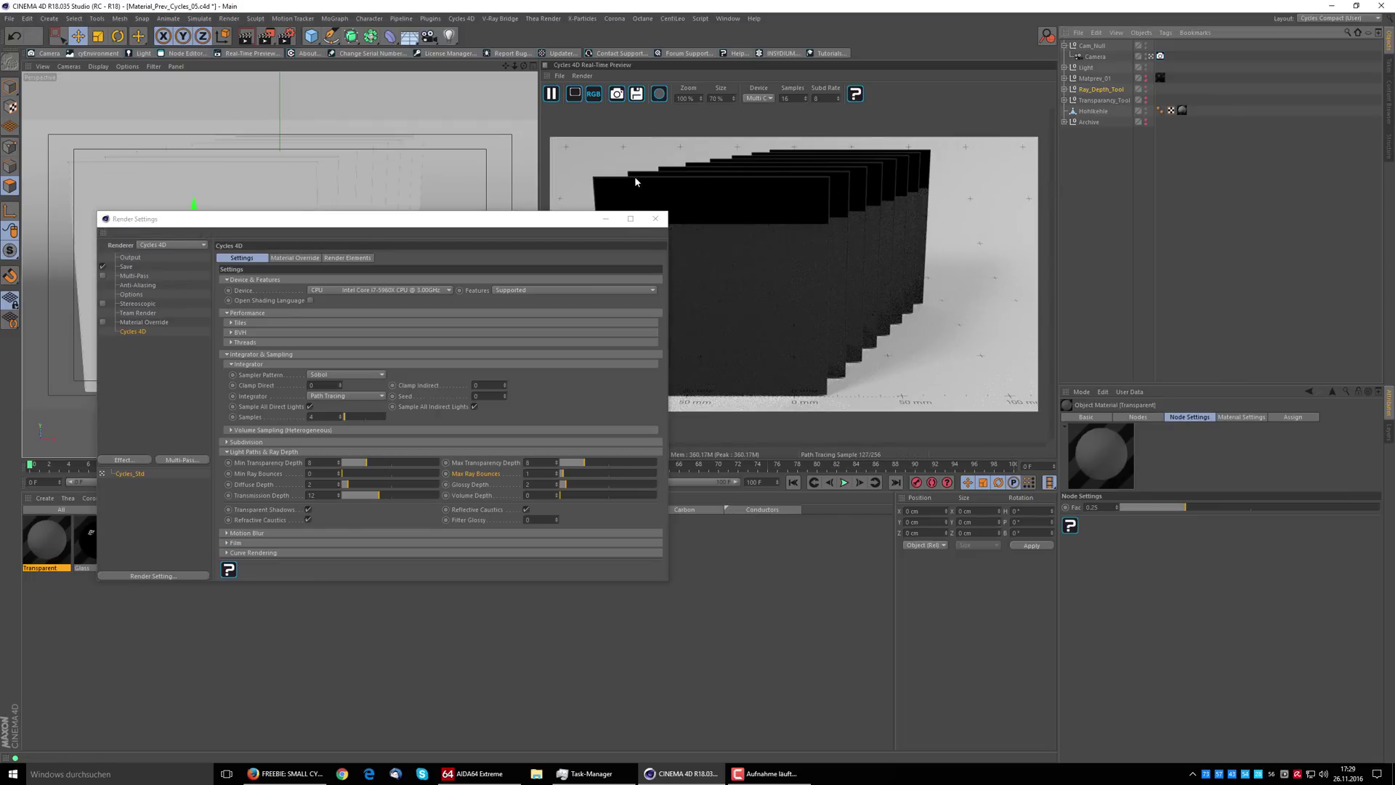
left_click_drag(596, 229, 519, 217)
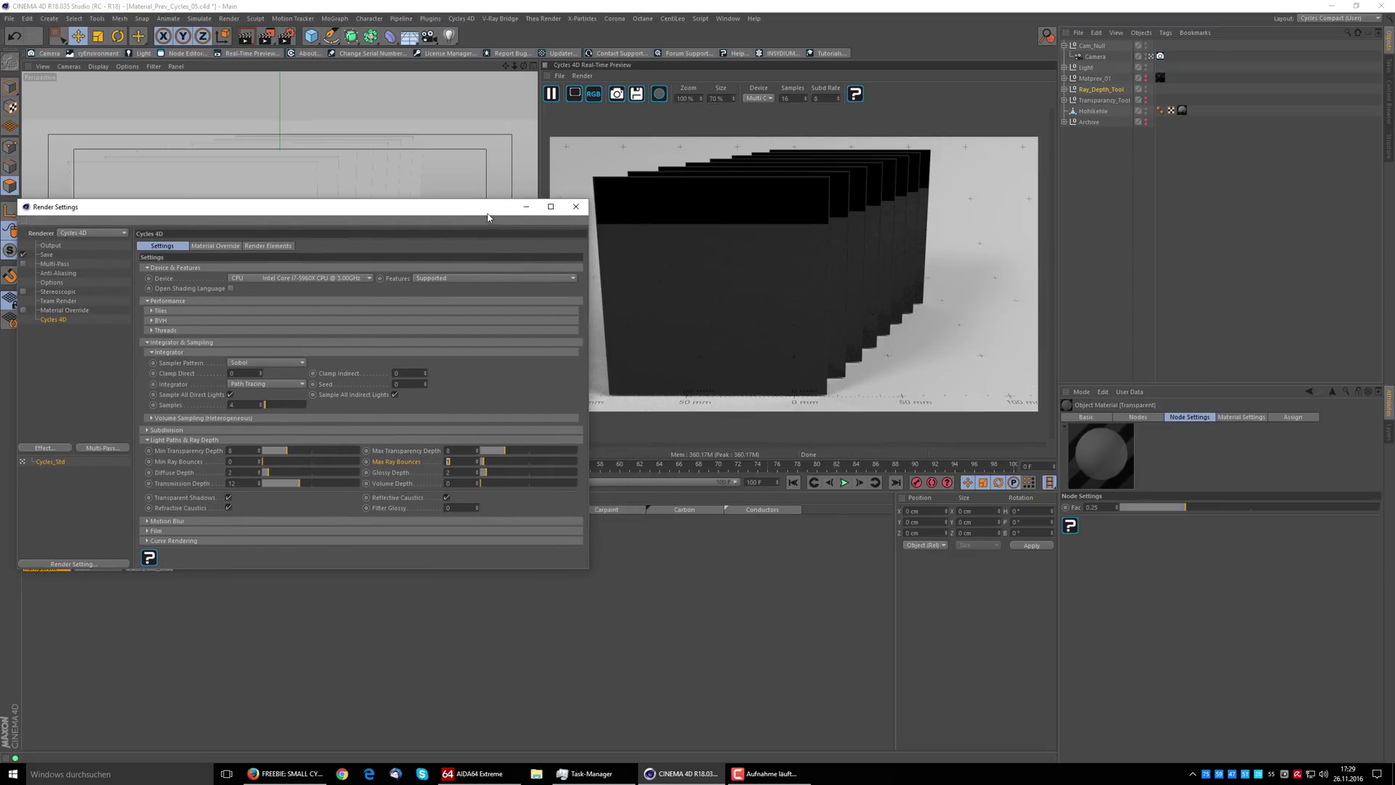
left_click_drag(488, 217, 498, 205)
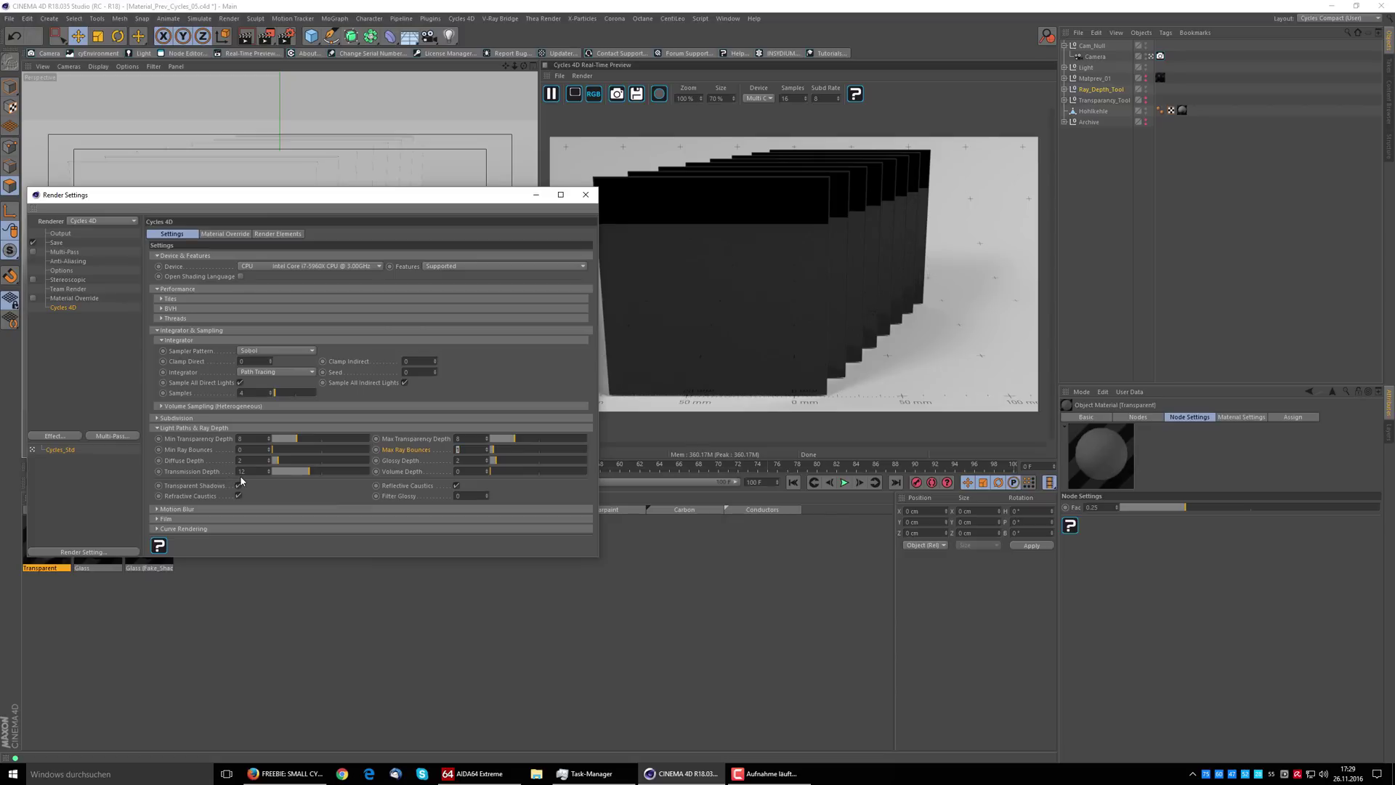
left_click_drag(503, 202, 496, 188)
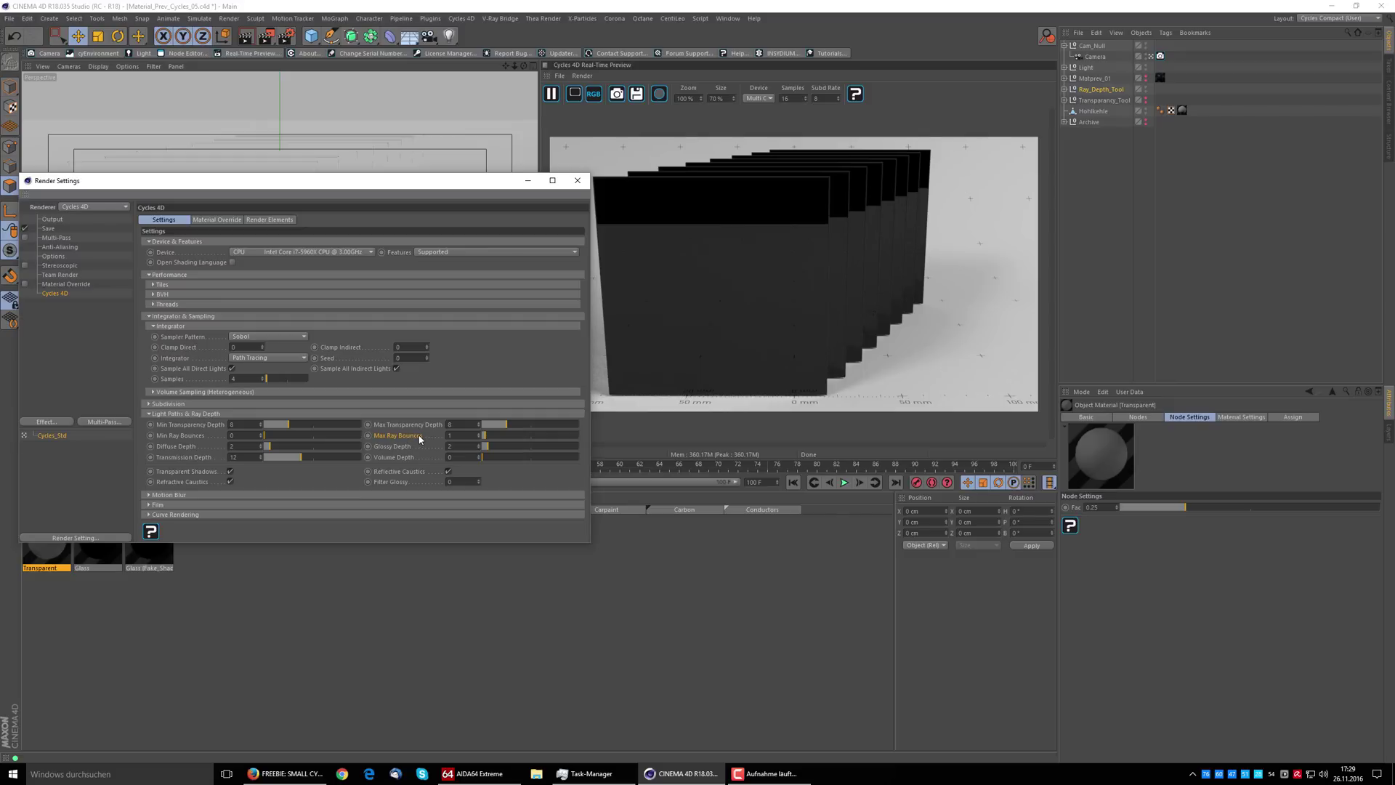
Raise Max Ray Bounces to 2 and on to 16, and set Transmission Depth to 16 in the Cycles 4D render settings.
left_click(449, 435)
left_click(479, 433)
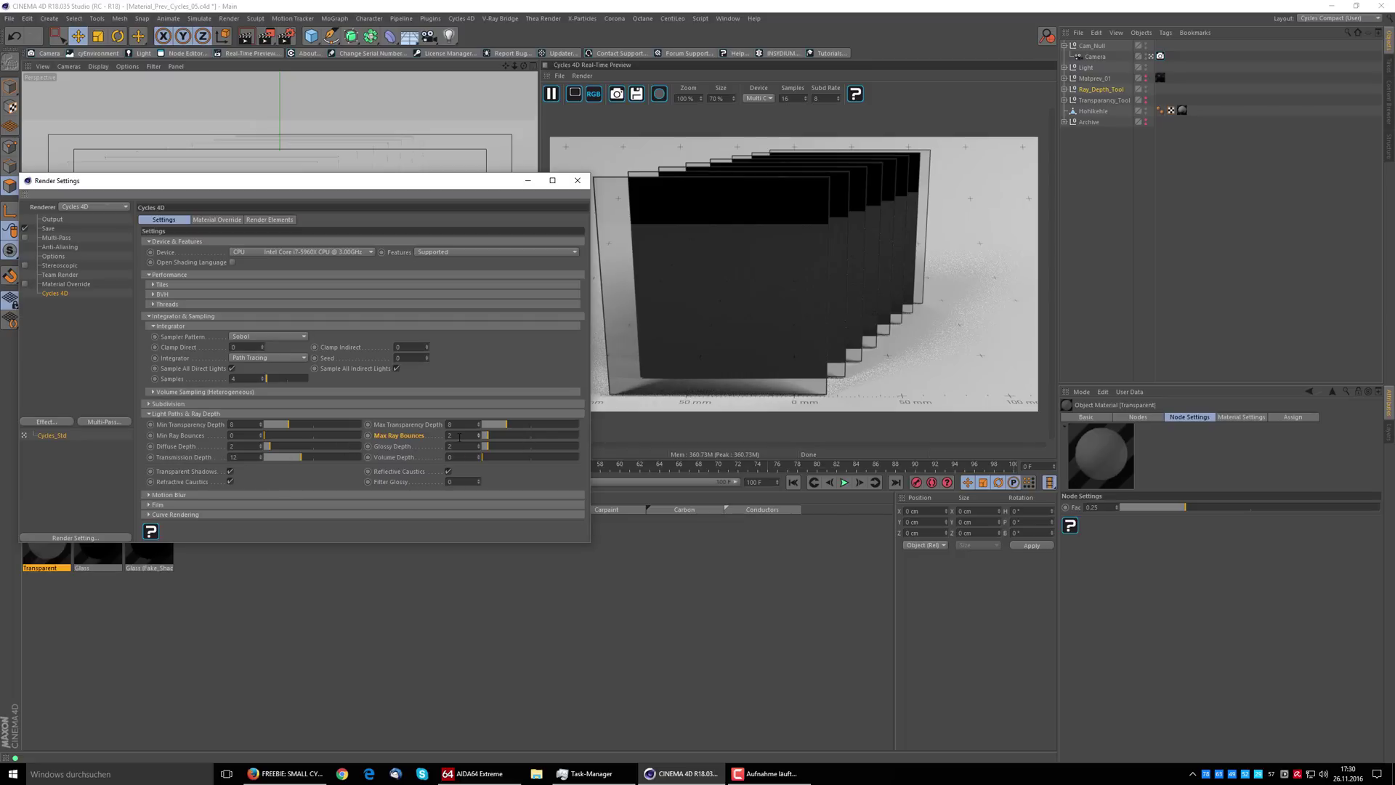
double_click(233, 457)
key("Tab")
key("Return")
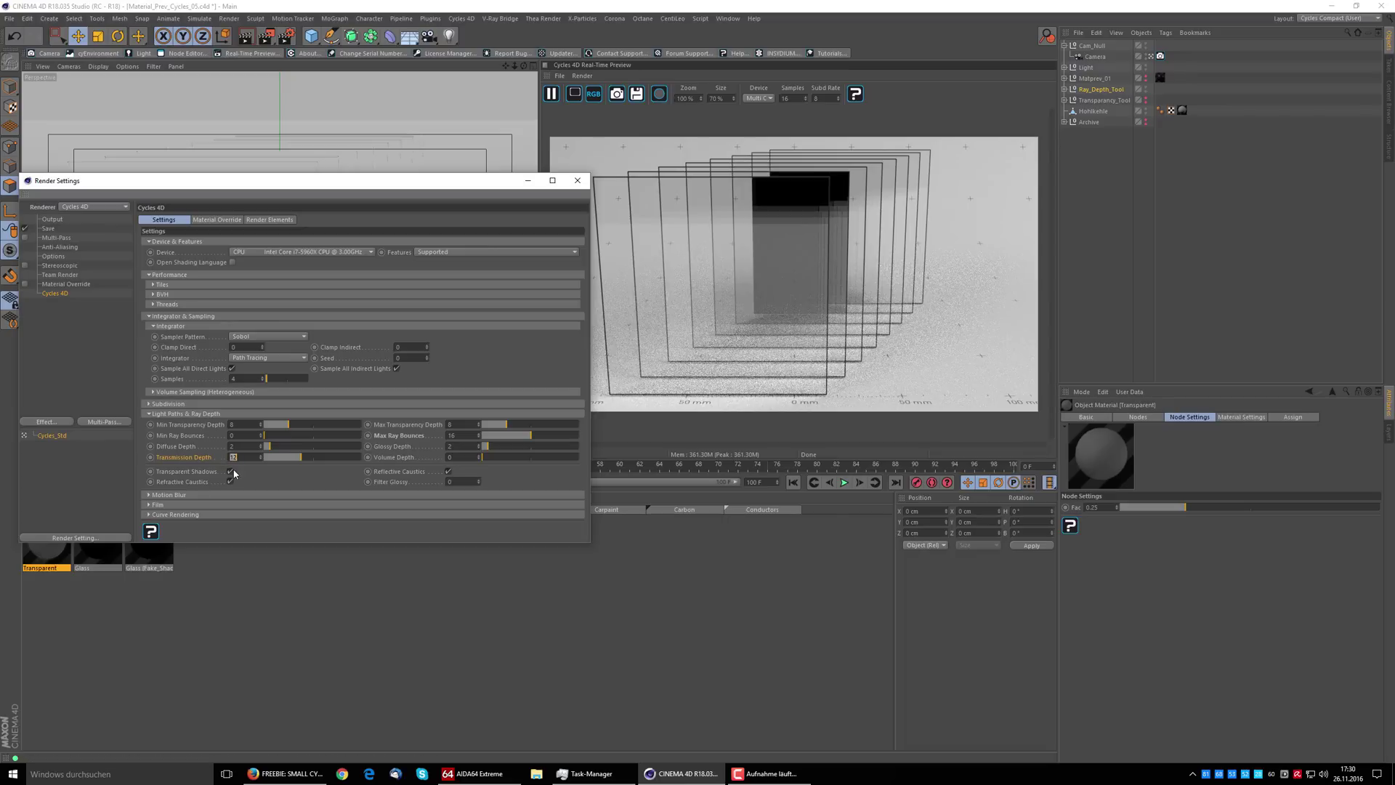
key("BackSpace")
key("Return")
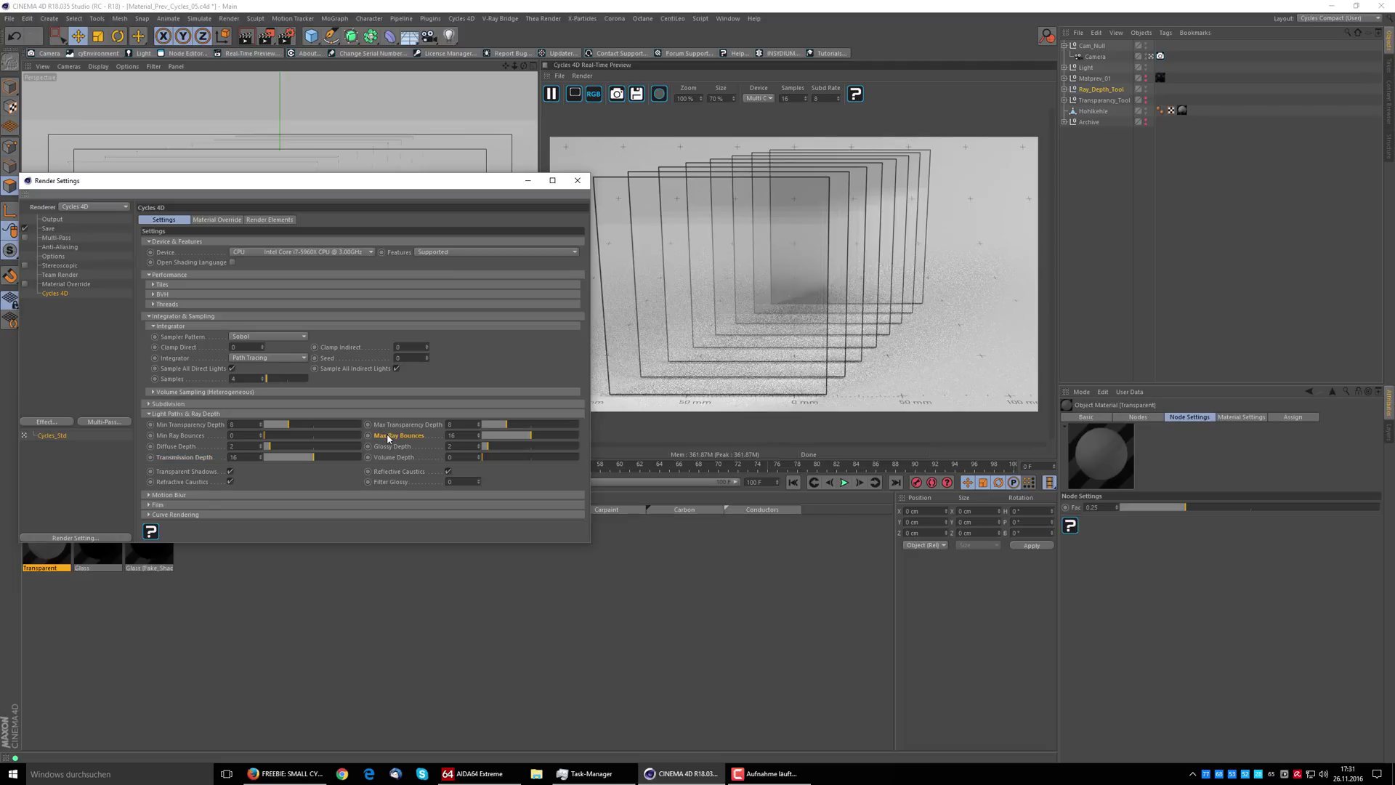
Set Max Ray Bounces to 1 in the Light Paths & Ray Depth settings.
left_click_drag(453, 435, 437, 436)
type("1")
key("Return")
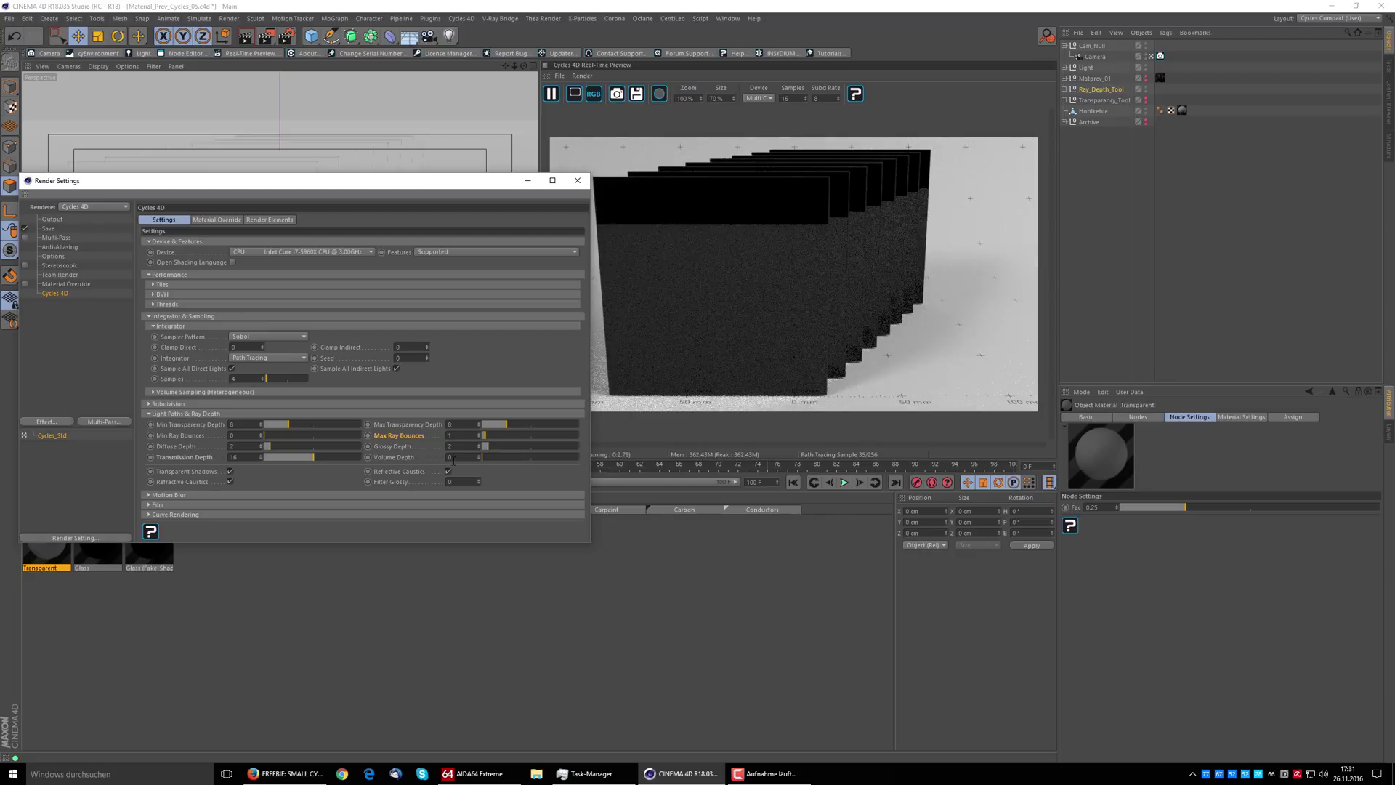
Hide the Ray_Depth_Tool object and show Transparency_Tool in the scene.
left_click(1145, 101)
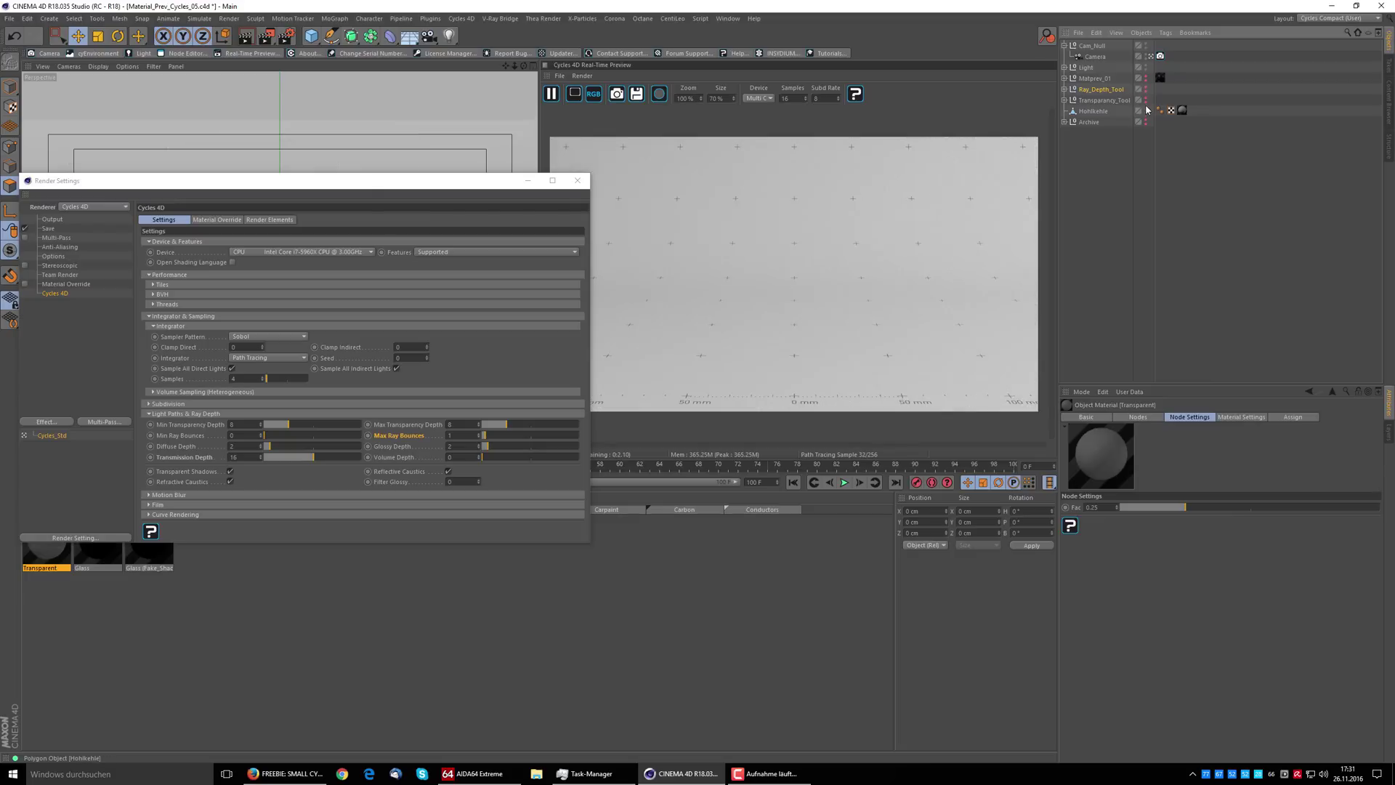
left_click(1146, 101)
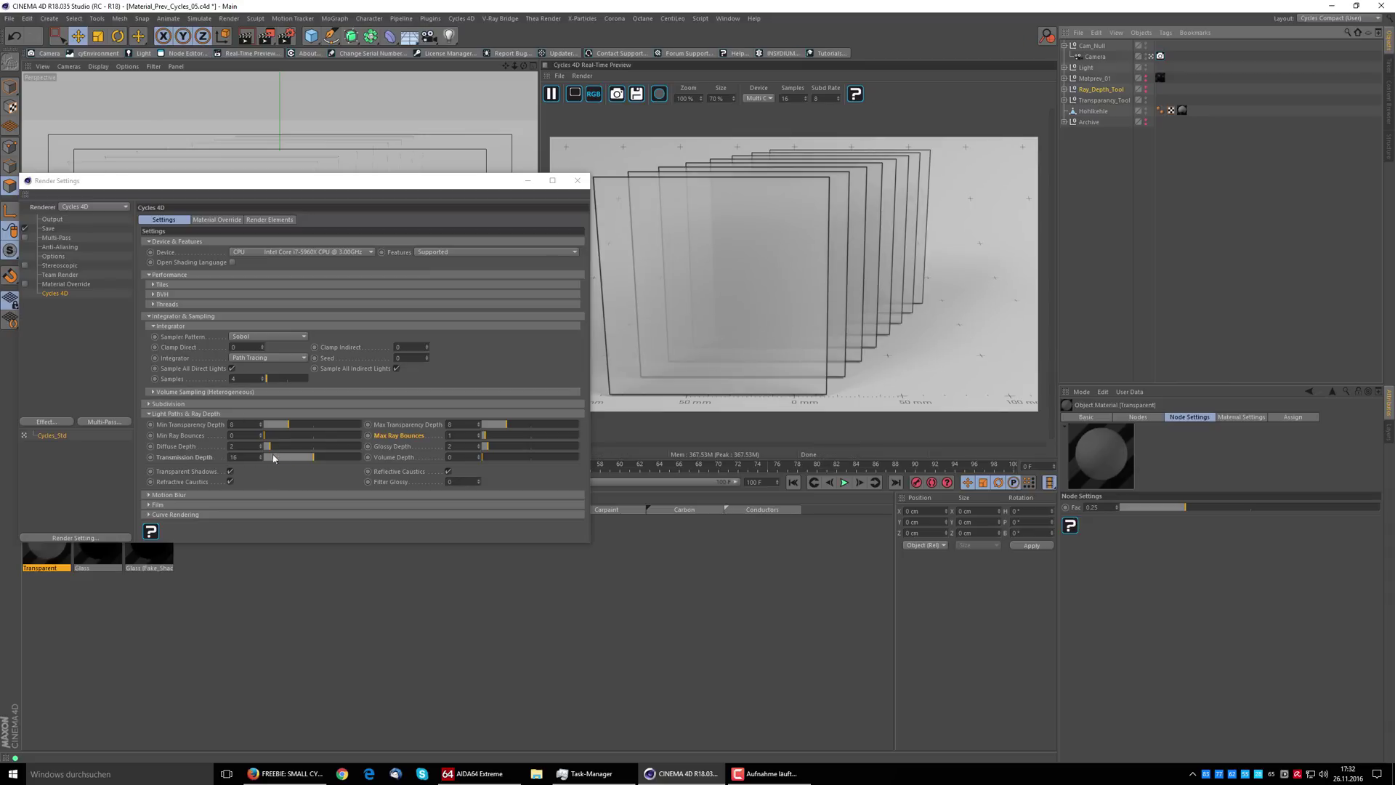
Set Transmission Depth to 0, then try Min Transparency Depth 0 with Max Transparency Depth 2 and undo the transparency change.
left_click_drag(274, 458, 263, 458)
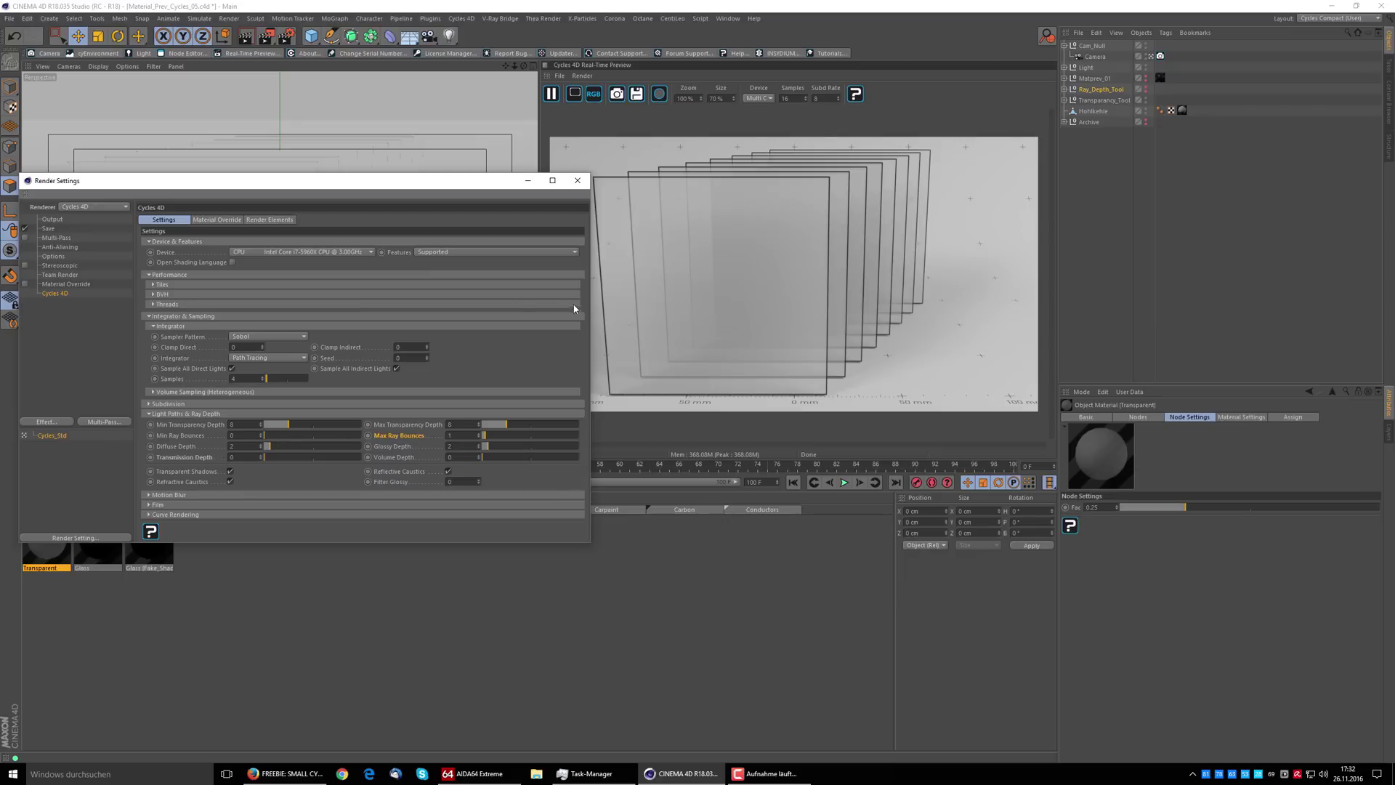
left_click_drag(289, 427, 263, 426)
key("Return")
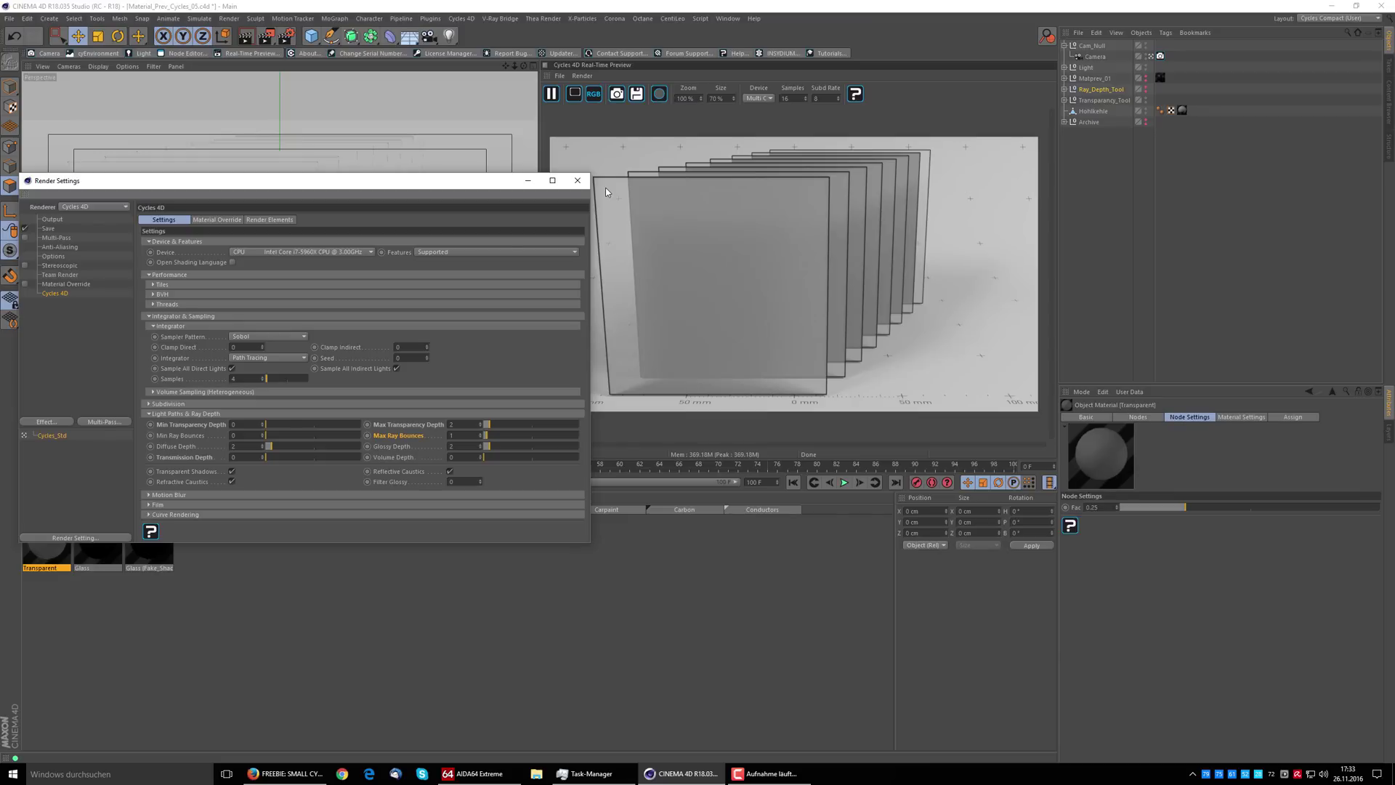
key("ctrl+z")
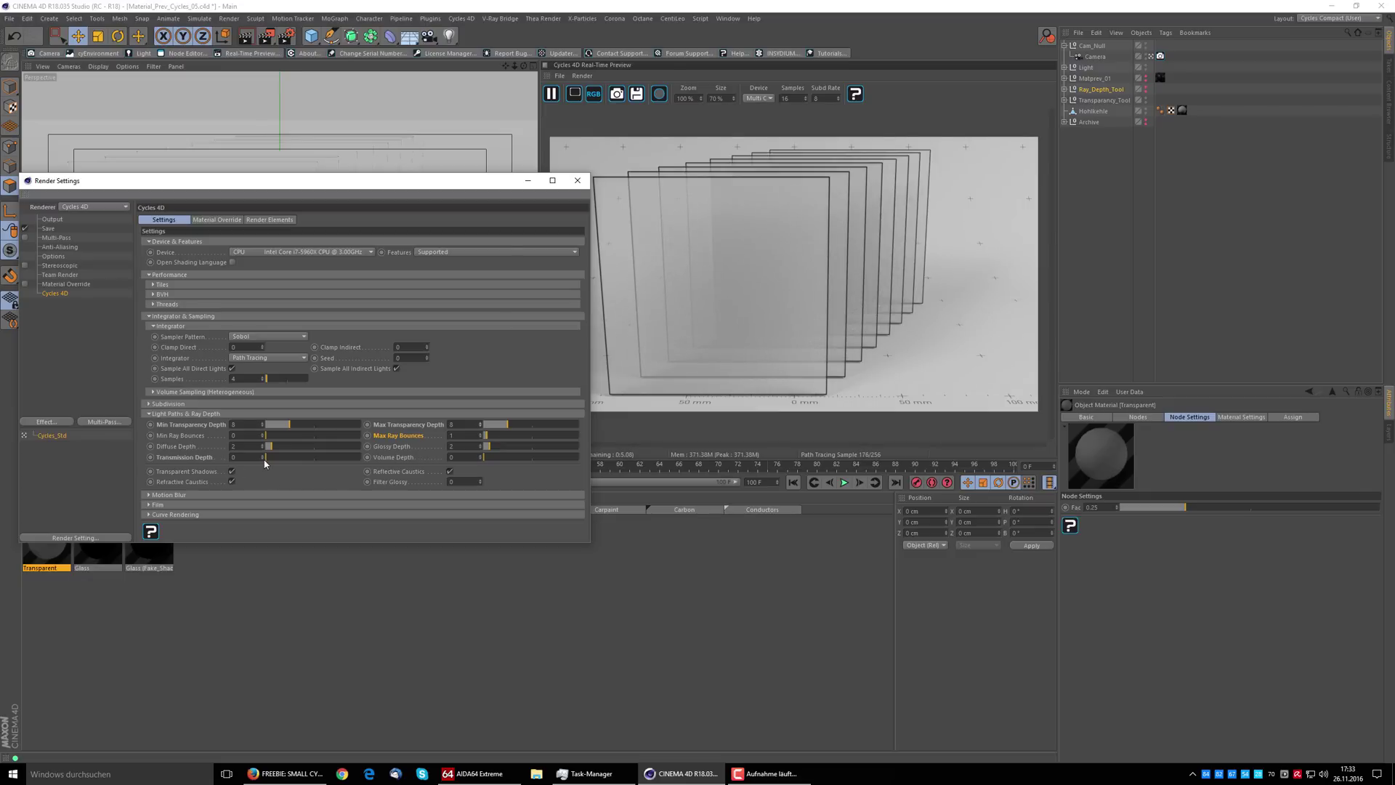
Hide the Transparency_Tool object and show Matprev_01 in the scene.
left_click(1146, 81)
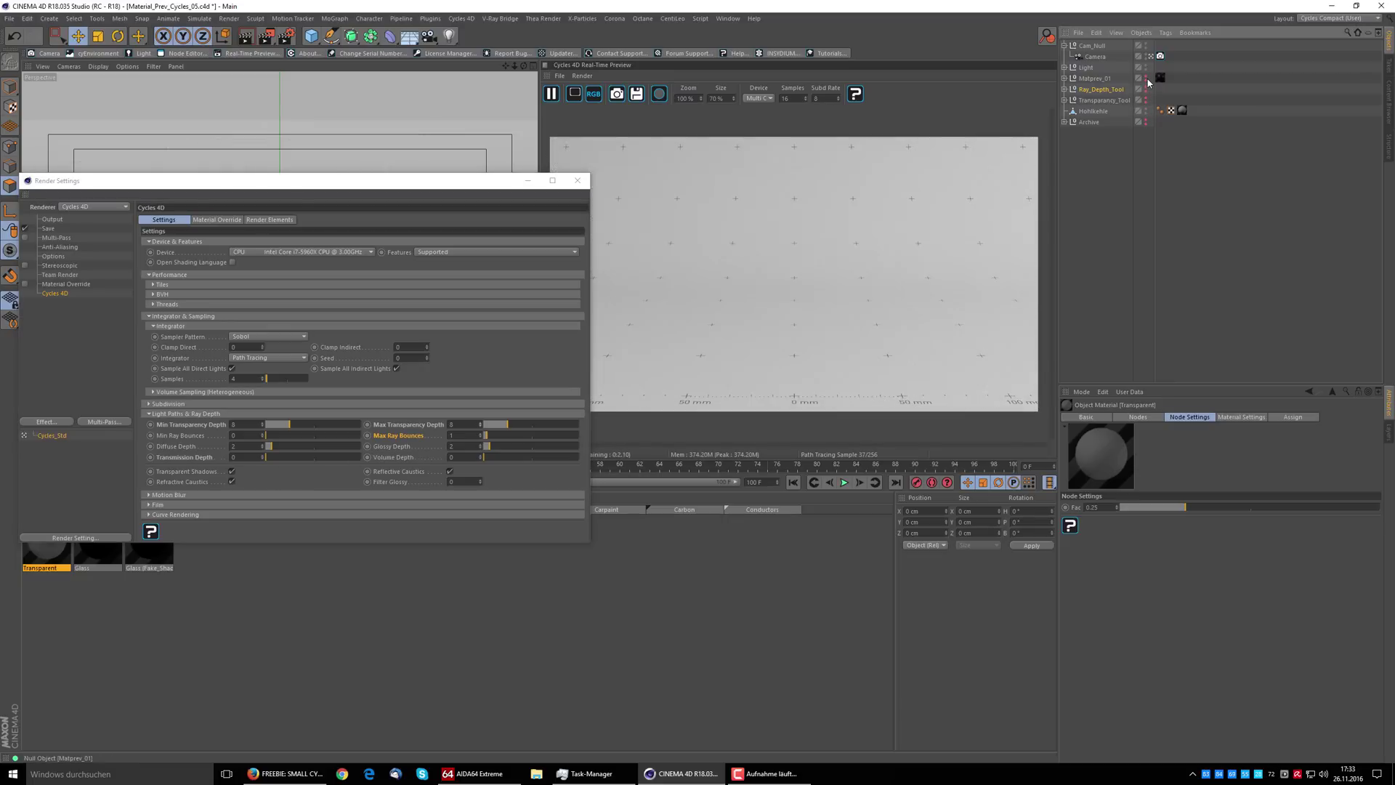
left_click(1147, 81)
Expand the Light group with both of its nulls and disable the light inside Light_02.
left_click(1064, 67)
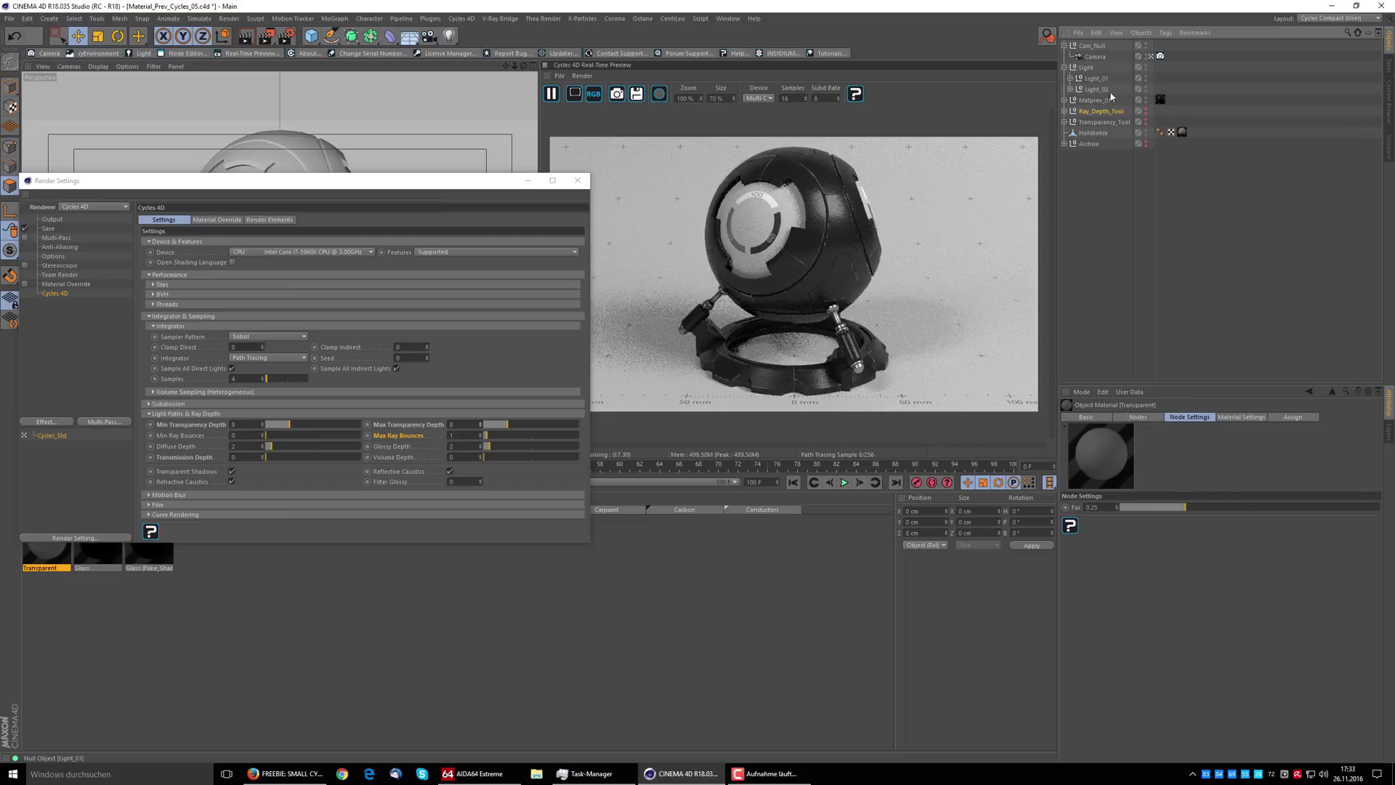
left_click(1069, 78)
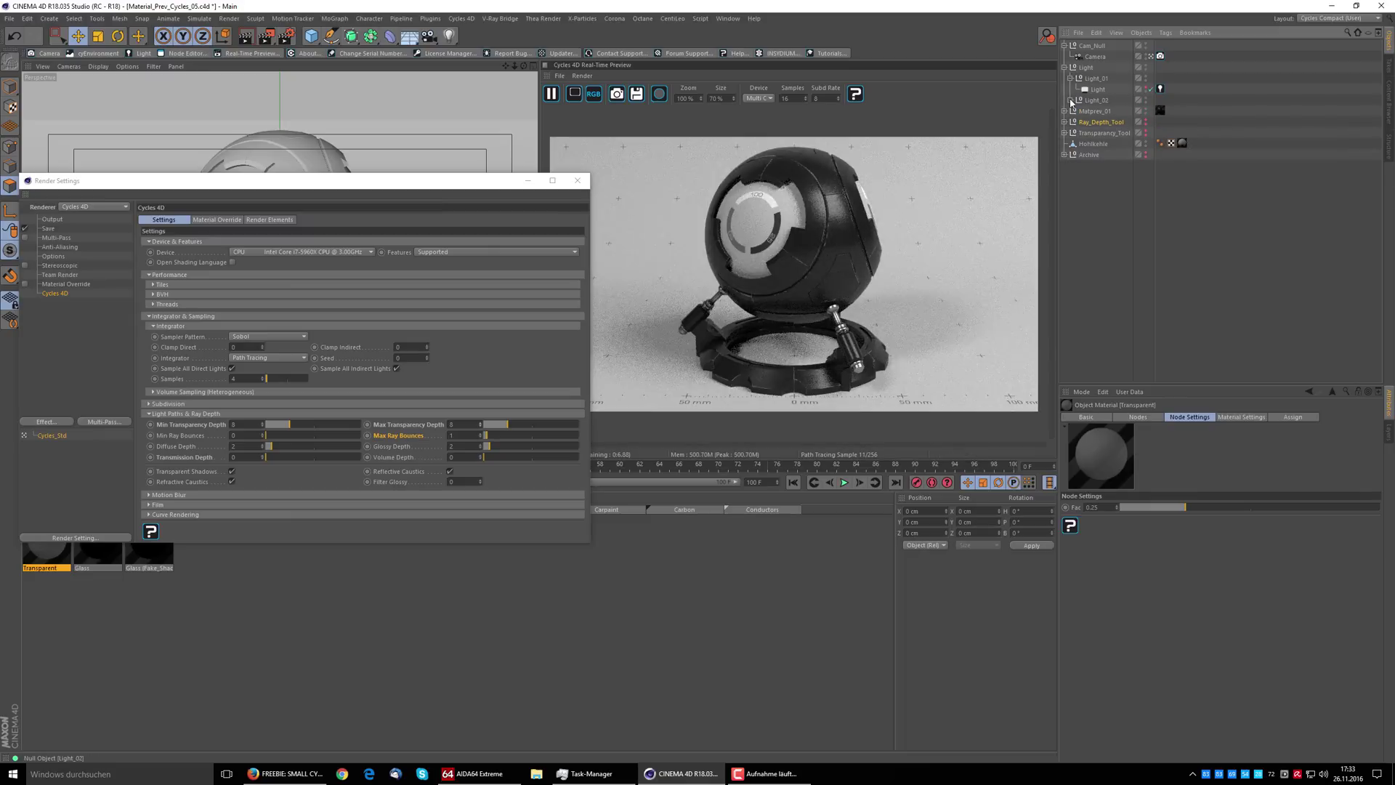
left_click(1072, 101)
left_click(1150, 111)
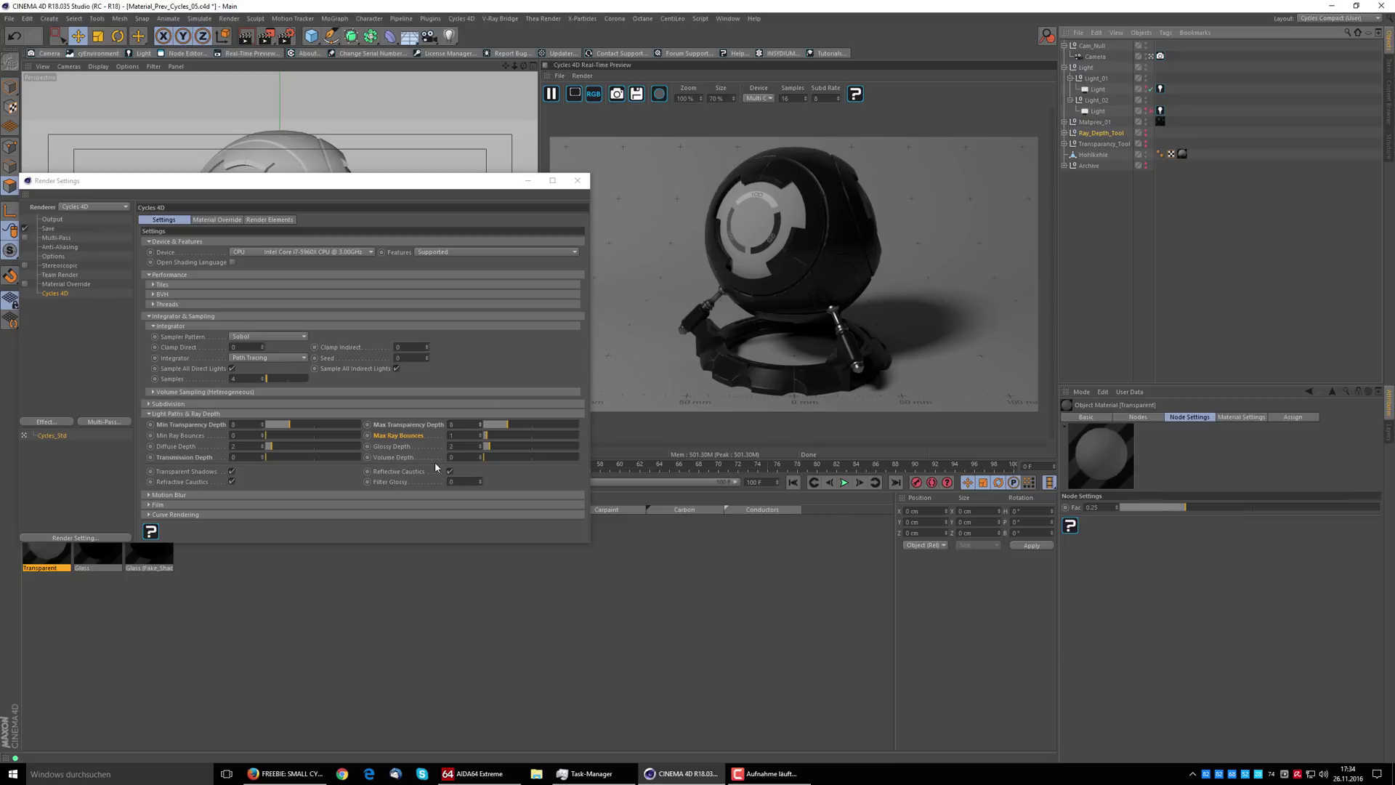
Set Max Ray Bounces to 16 in the Light Paths & Ray Depth settings.
left_click(462, 435)
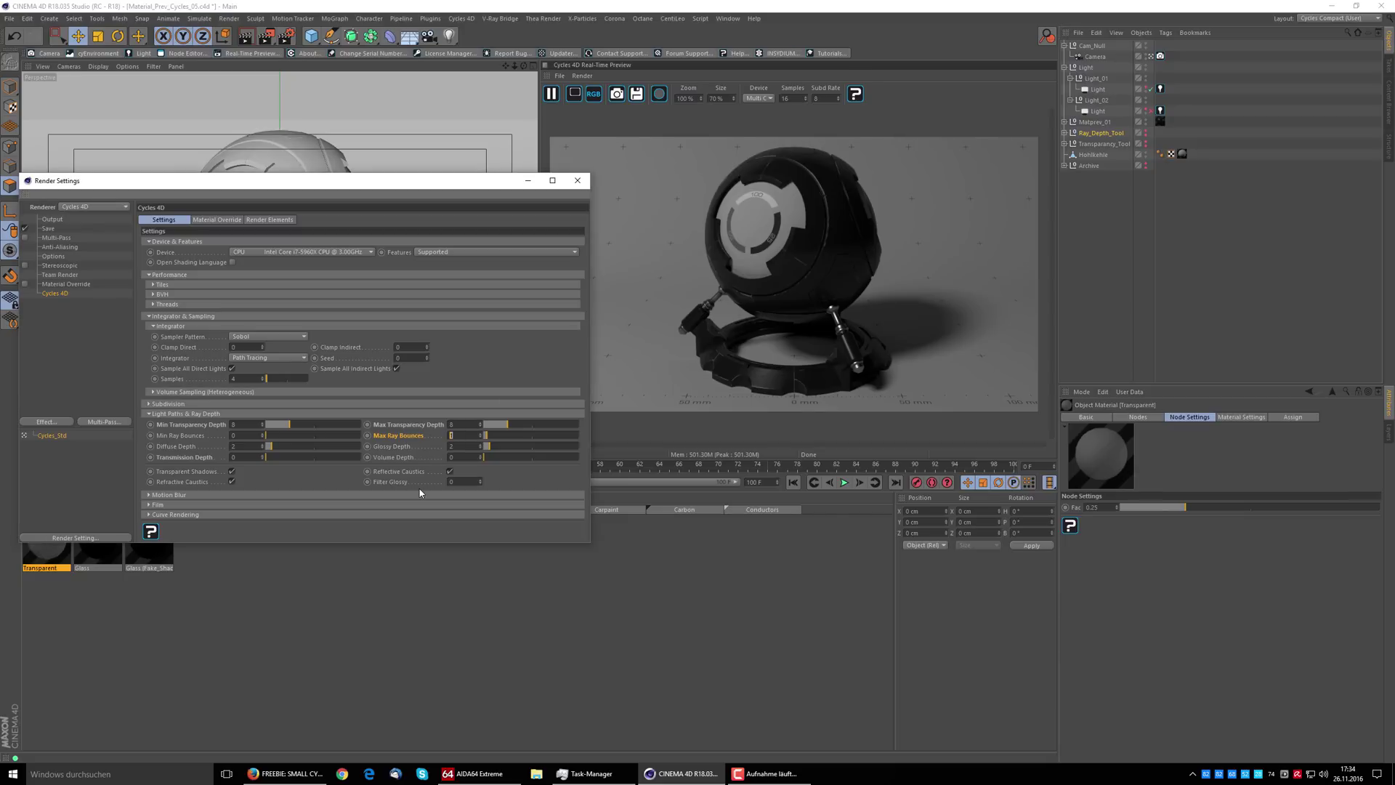
type("16")
key("Return")
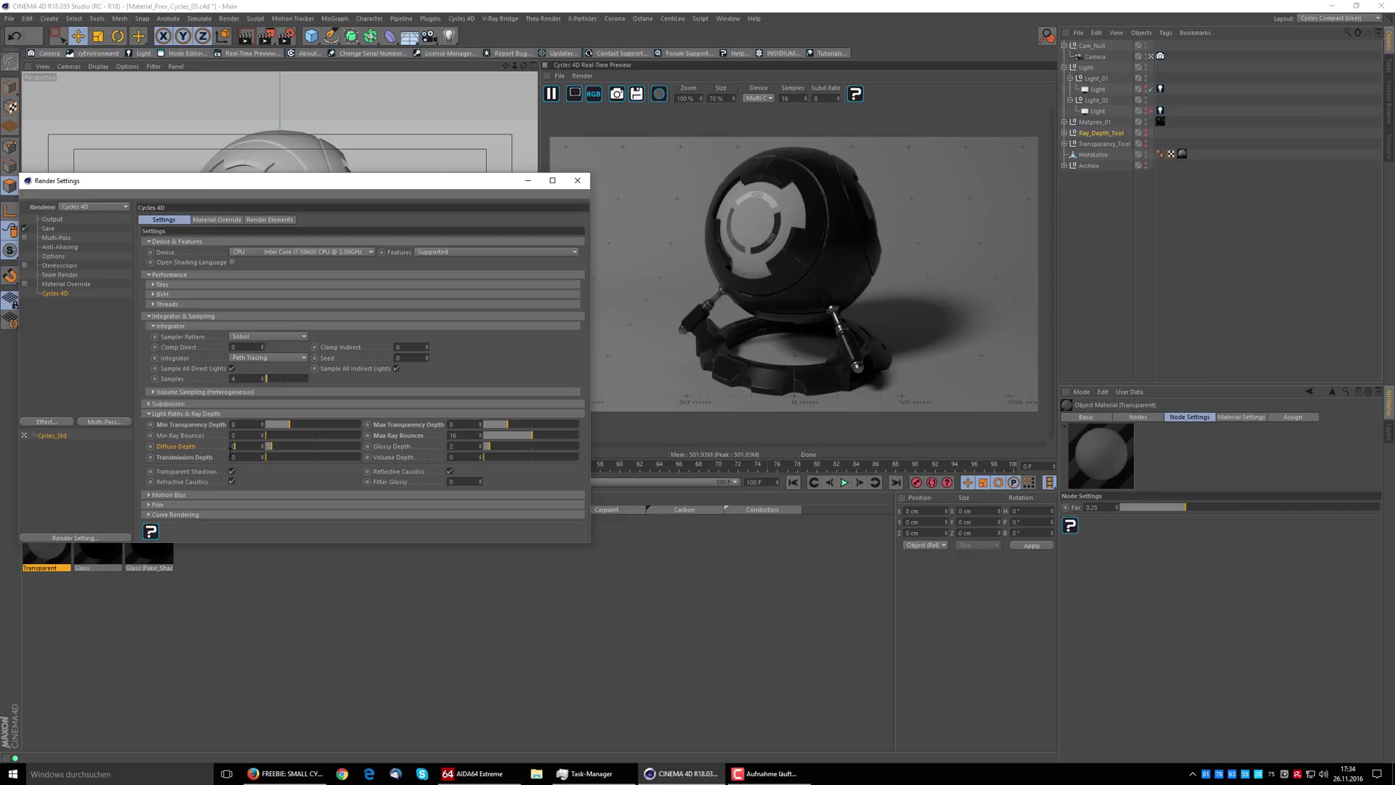
Compare Diffuse Depth values of 0 and 2 in the preview, finishing with Diffuse Depth set to 3.
left_click(268, 446)
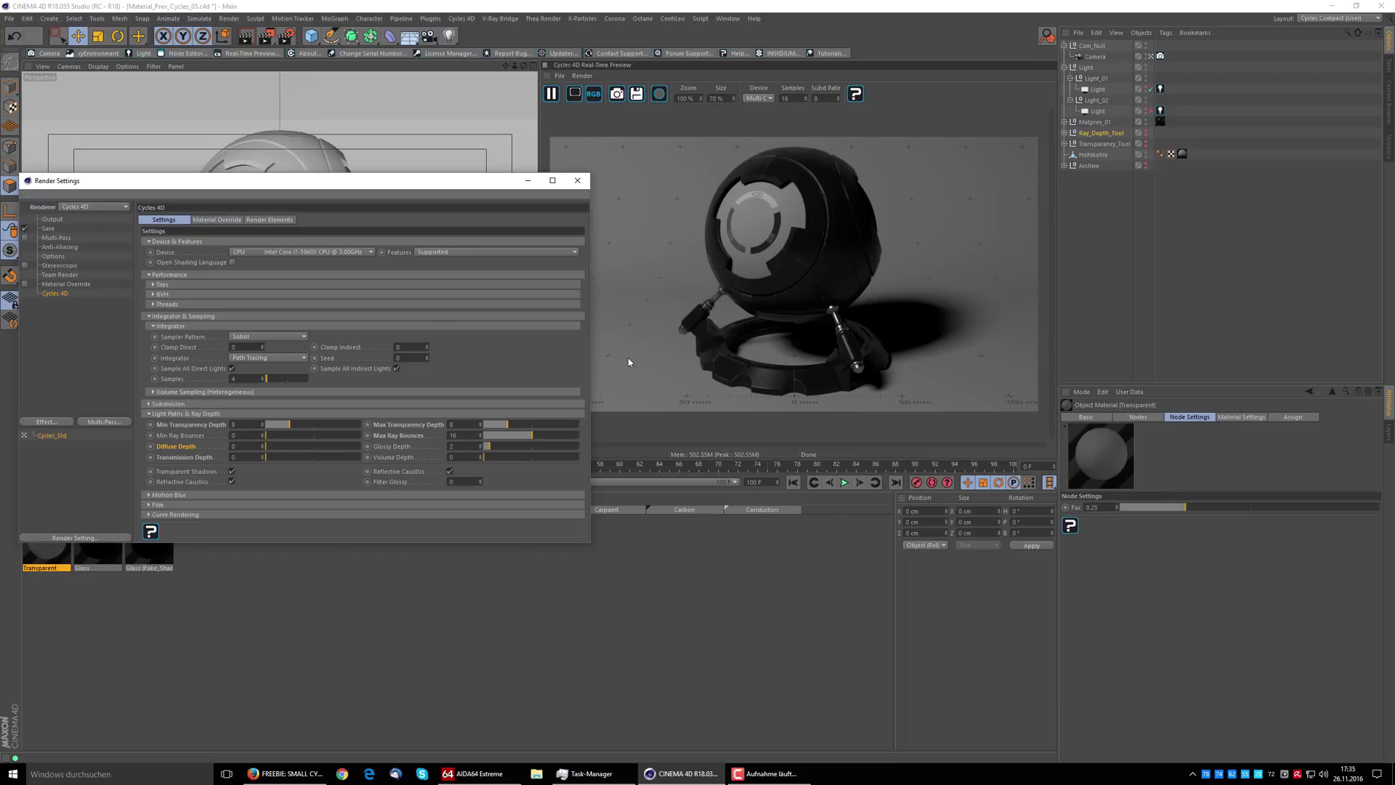
left_click(263, 448)
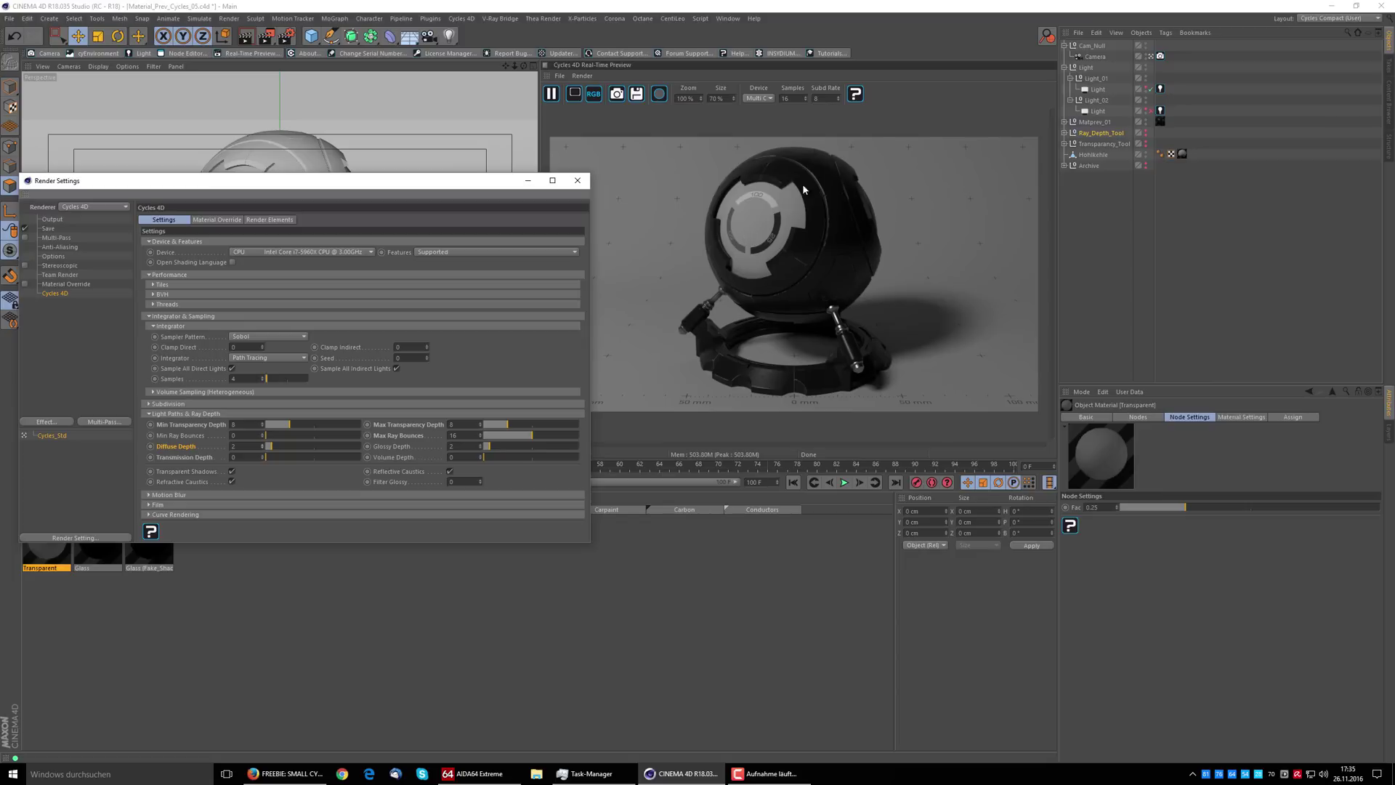
double_click(250, 441)
key("Return")
Set both Glossy Depth and Transmission Depth to 5 in the Light Paths & Ray Depth settings.
left_click(480, 448)
left_click(481, 449)
type("5")
key("Return")
key("Return")
Switch to the browser and examine the green and volume-based blue plastic SSS materials on the material library's Behance page.
left_click(279, 774)
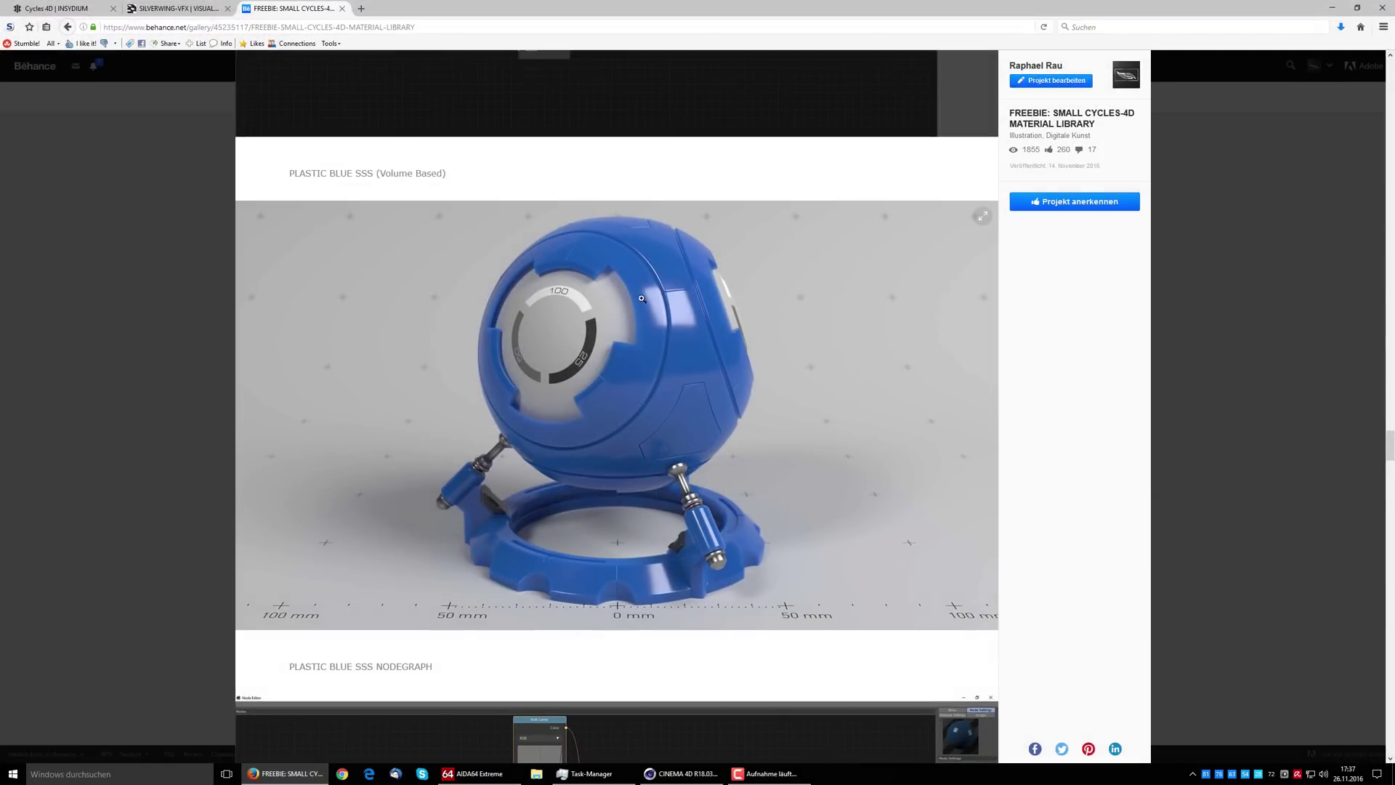
scroll(656, 350, "up", 10)
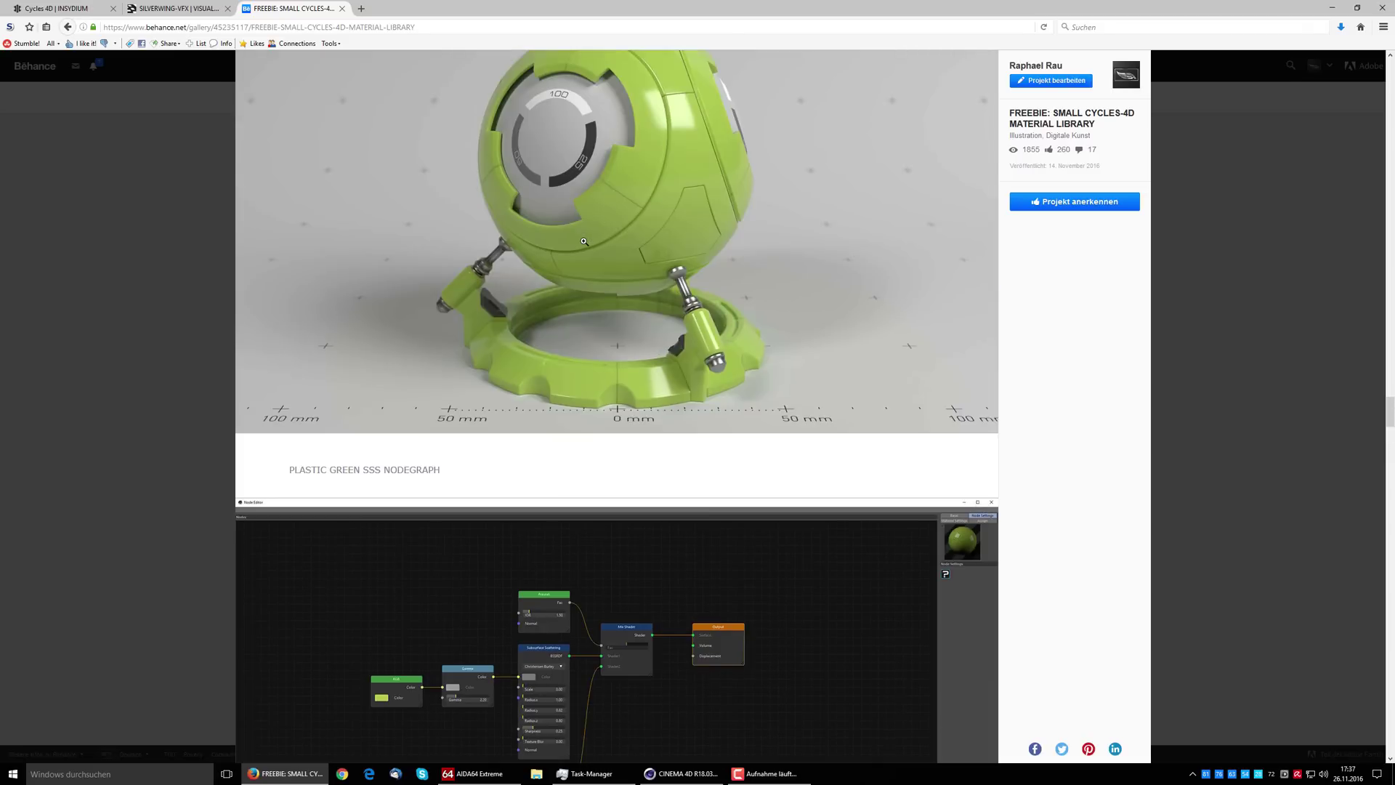
scroll(588, 241, "up", 3)
scroll(588, 245, "down", 7)
scroll(588, 245, "down", 4)
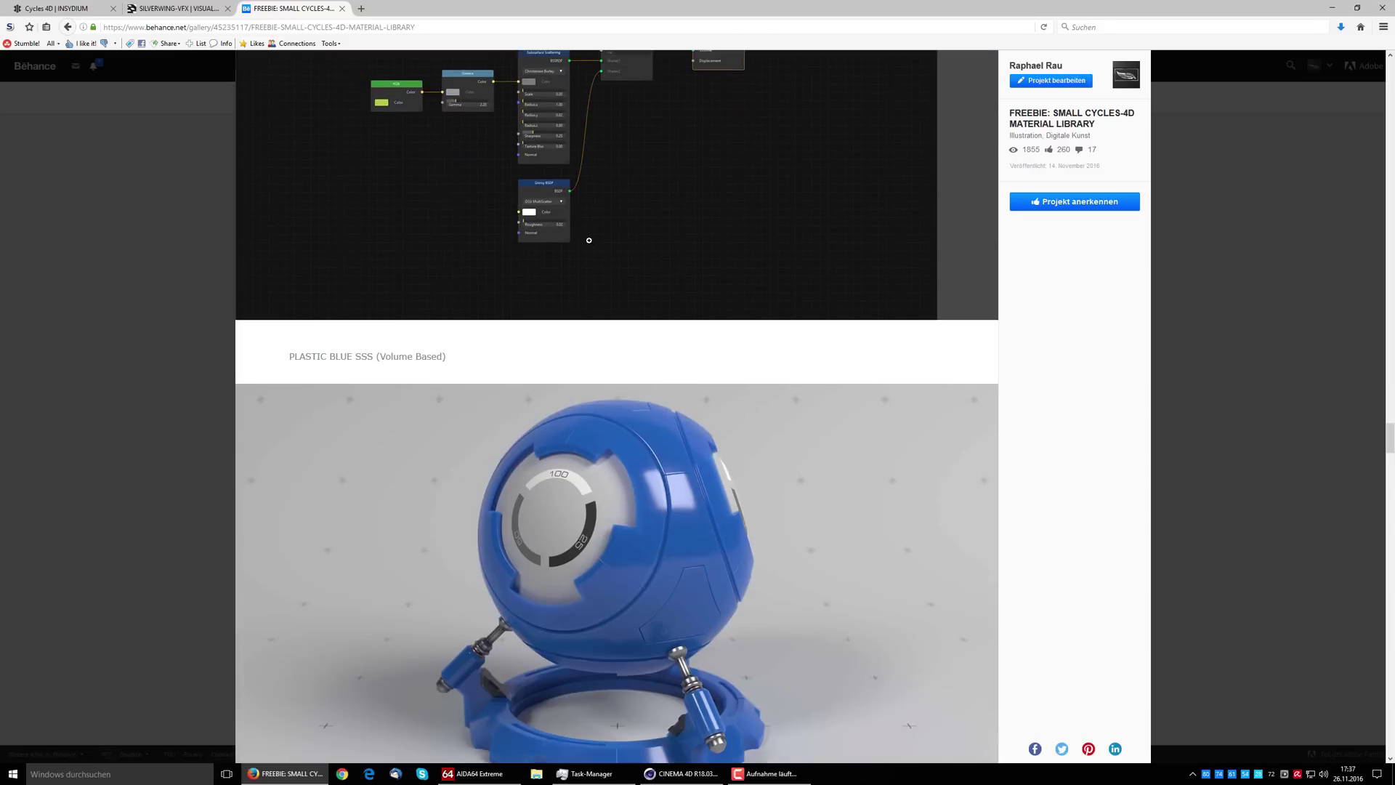
scroll(592, 242, "down", 1)
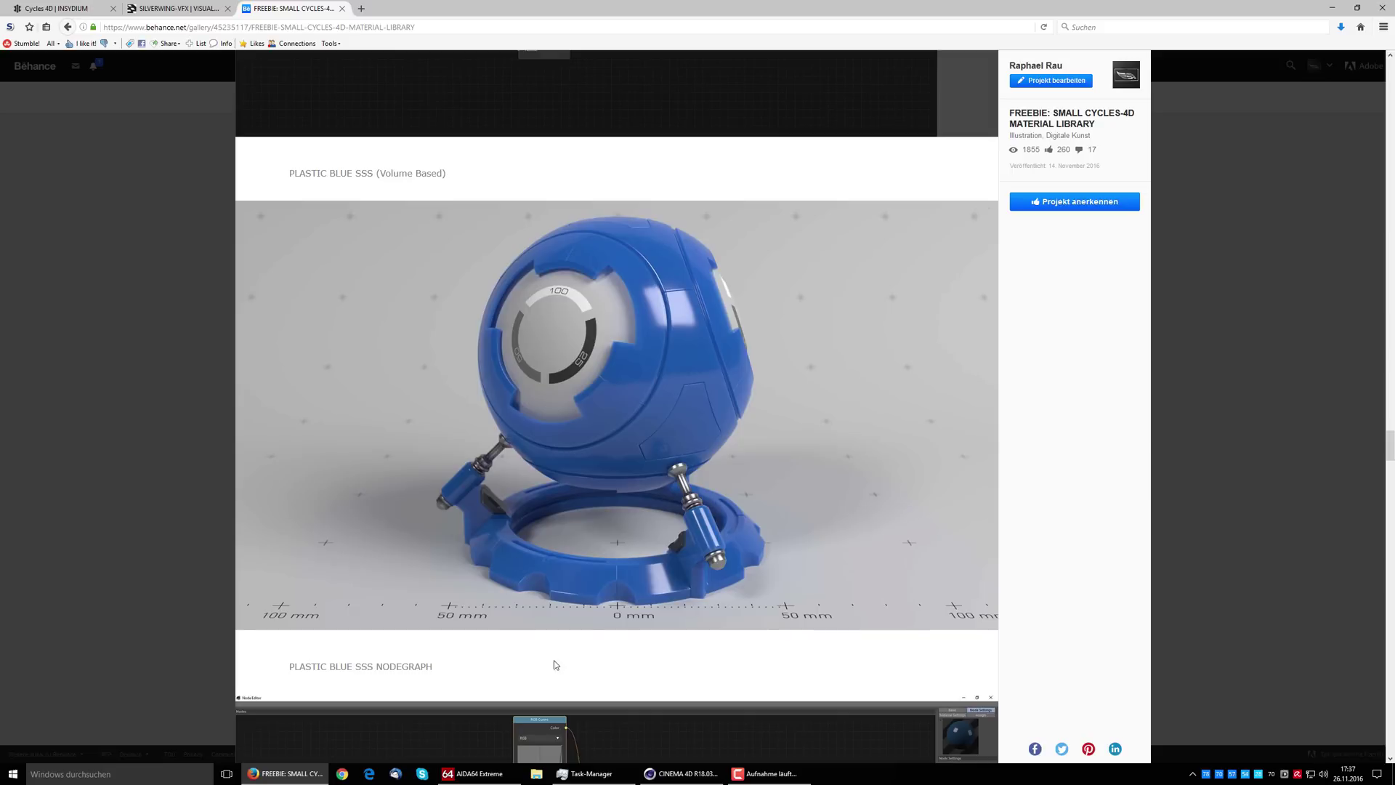
Return to Cinema 4D and set Volume Depth to 0 in the render settings.
left_click(1331, 8)
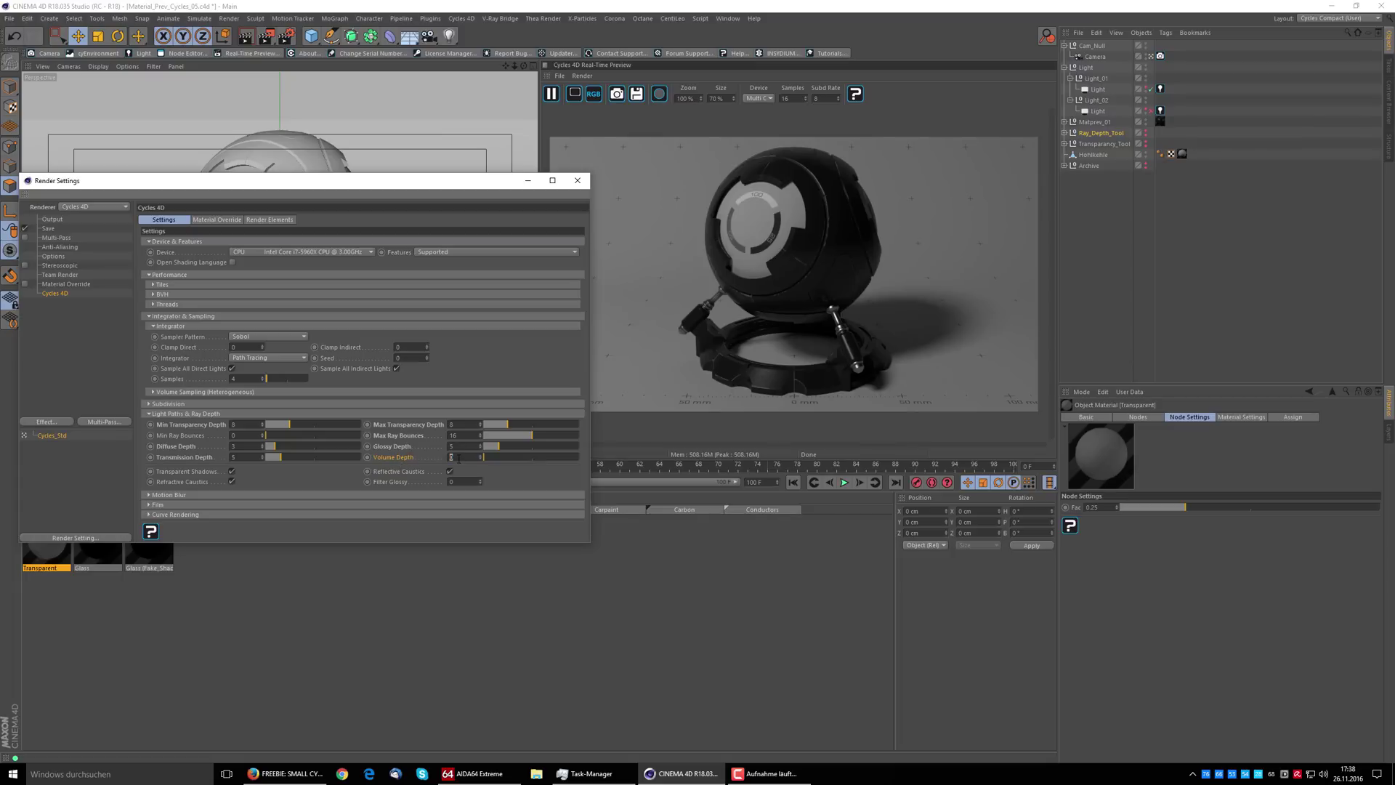
type("0")
key("Return")
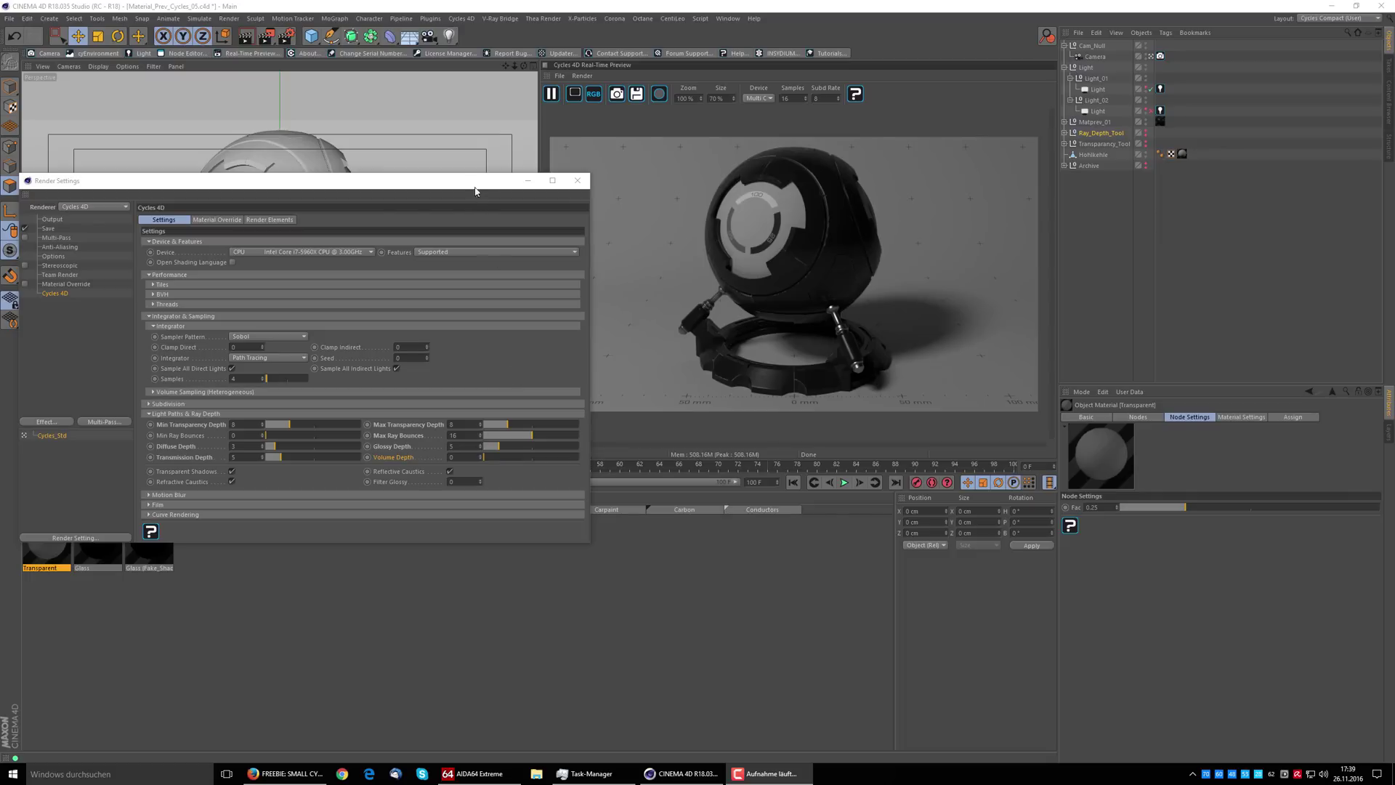
Uncover the material list, show the Conductors materials and apply the measured Gold material to Matprev_01.
left_click_drag(482, 180, 522, 120)
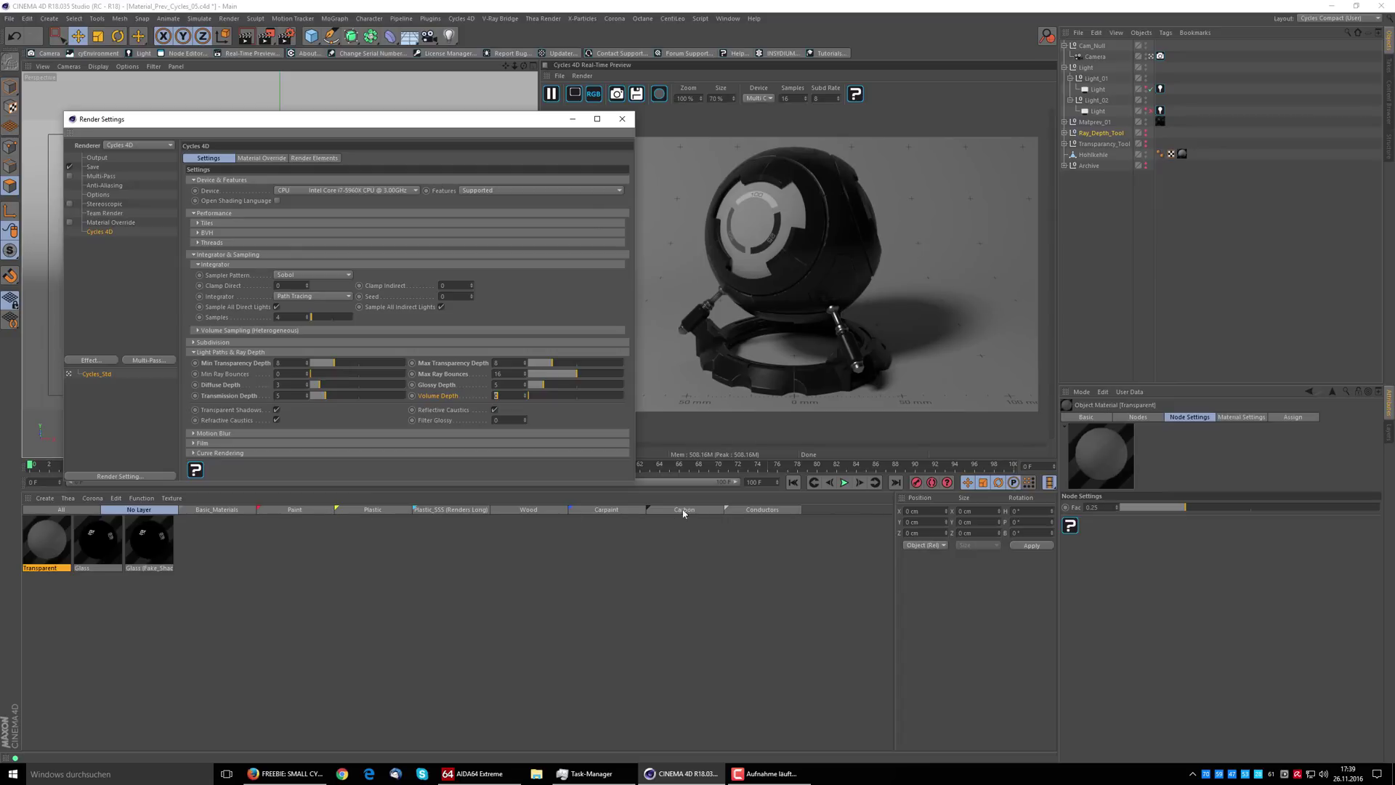
left_click(746, 515)
left_click_drag(222, 538, 1160, 125)
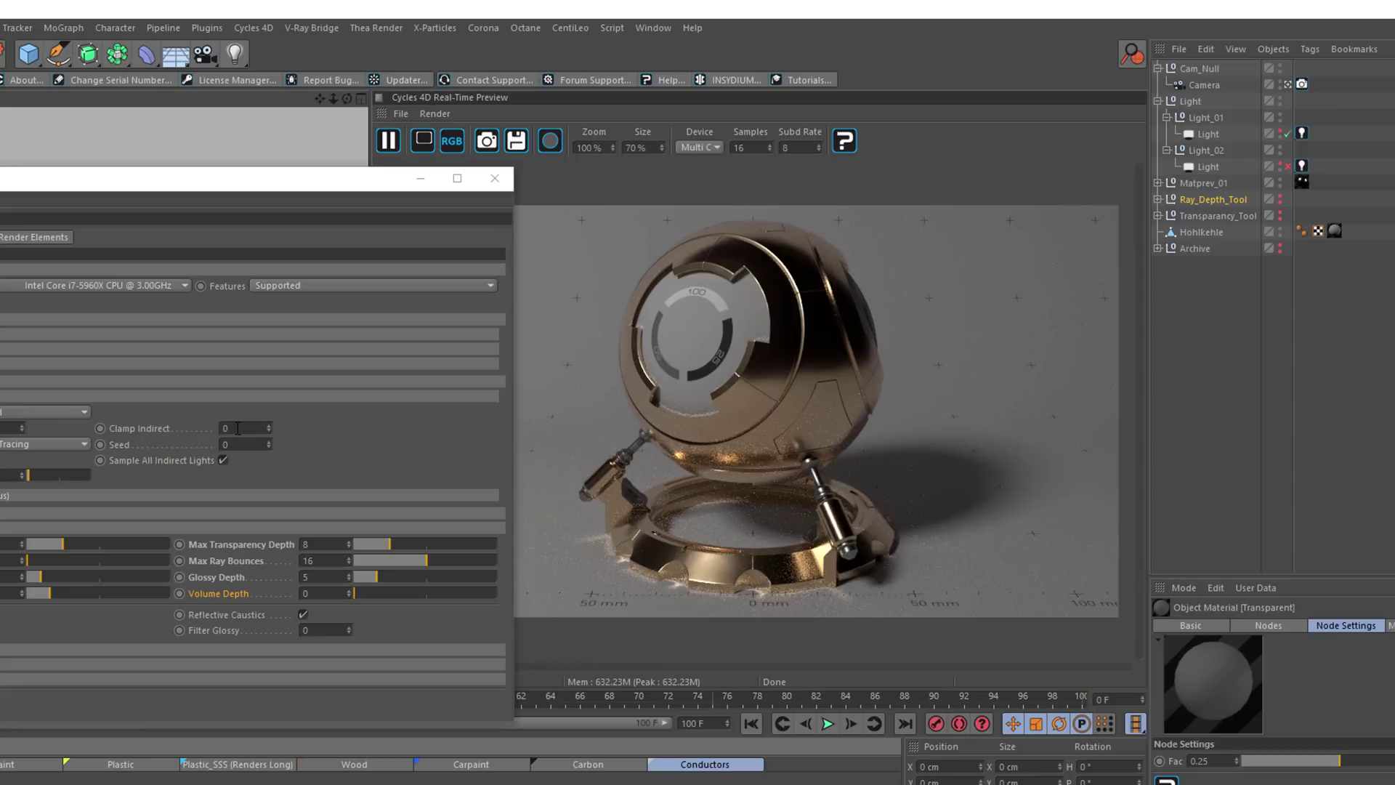
Set Clamp Indirect to 1, return it to 0 and set it to 1 again to compare the caustic noise.
left_click_drag(237, 428, 212, 428)
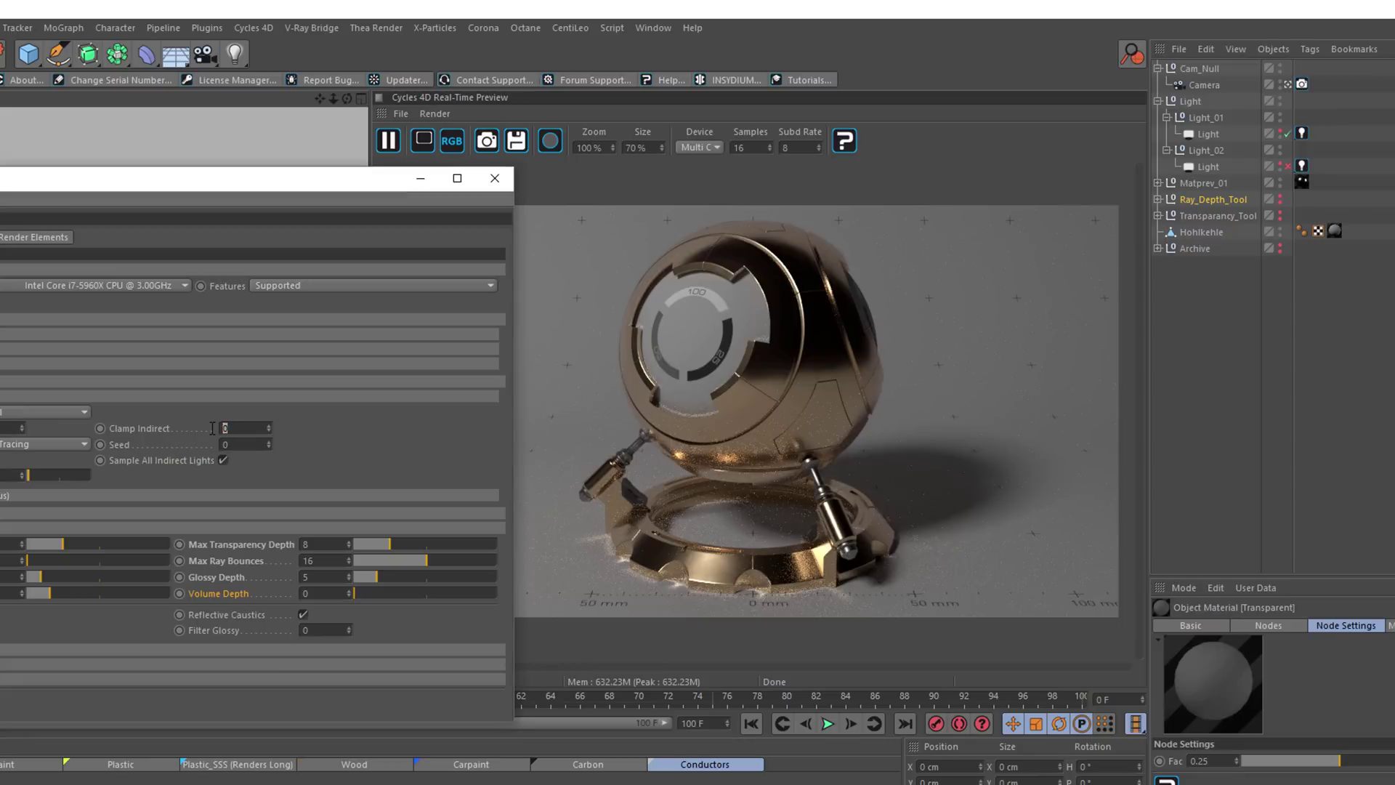
type("1")
key("Return")
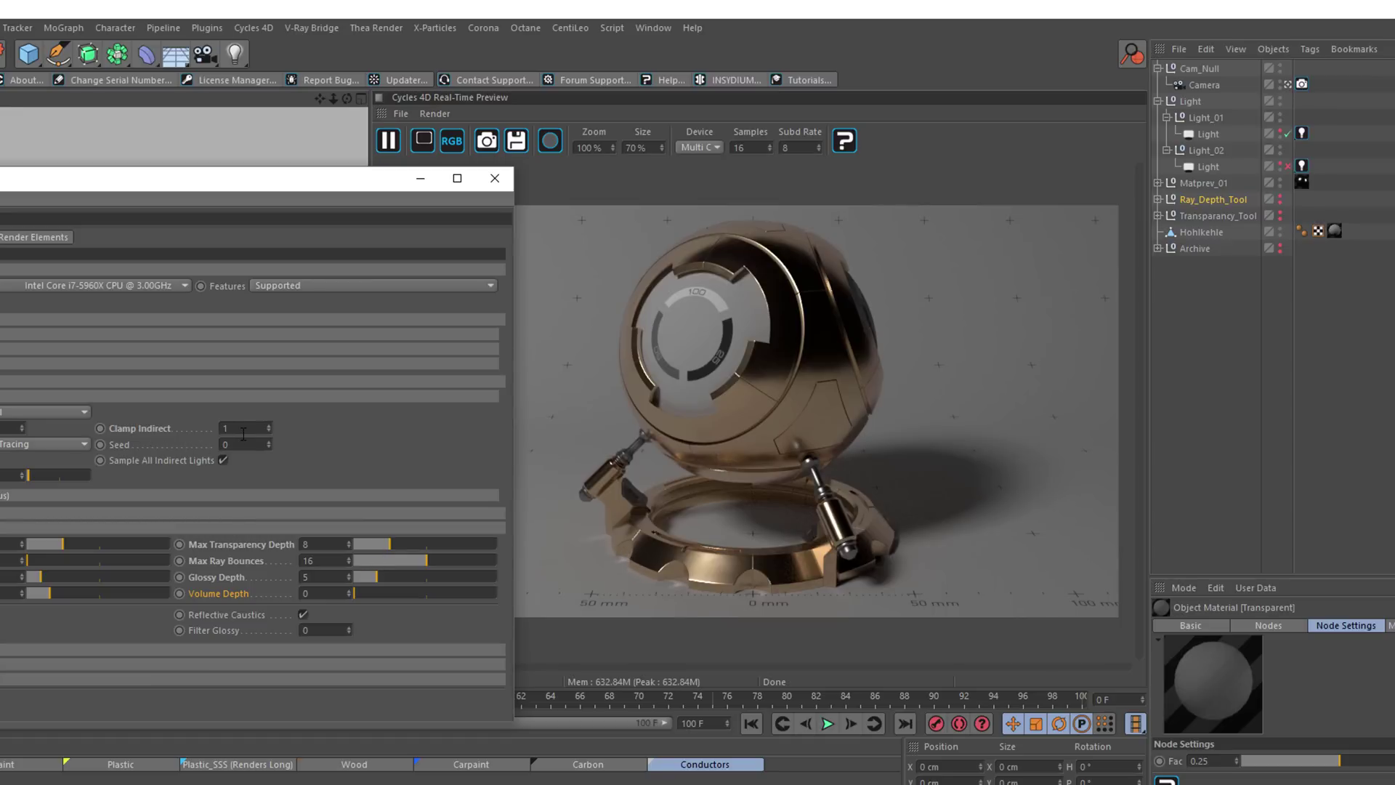
key("Return")
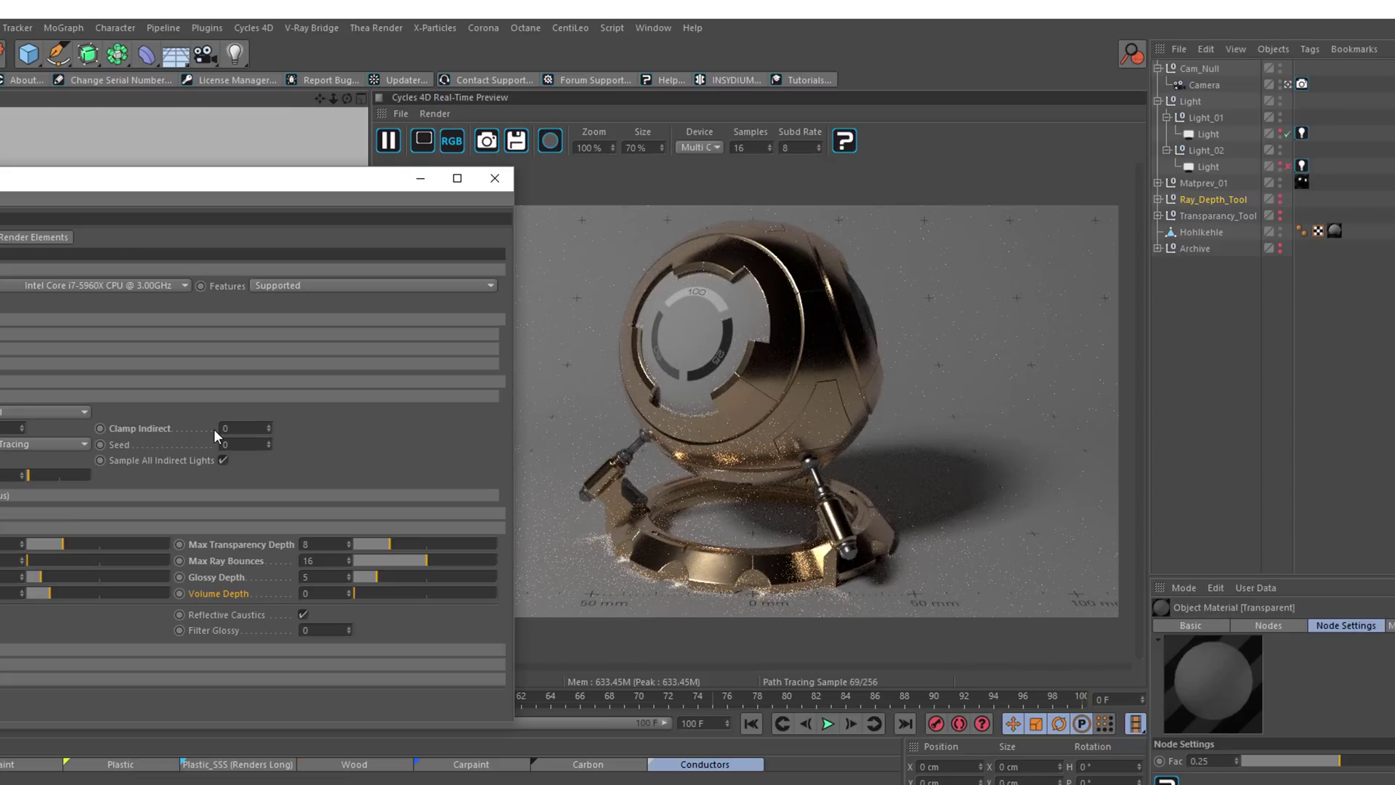
left_click(224, 428)
type("1")
key("Return")
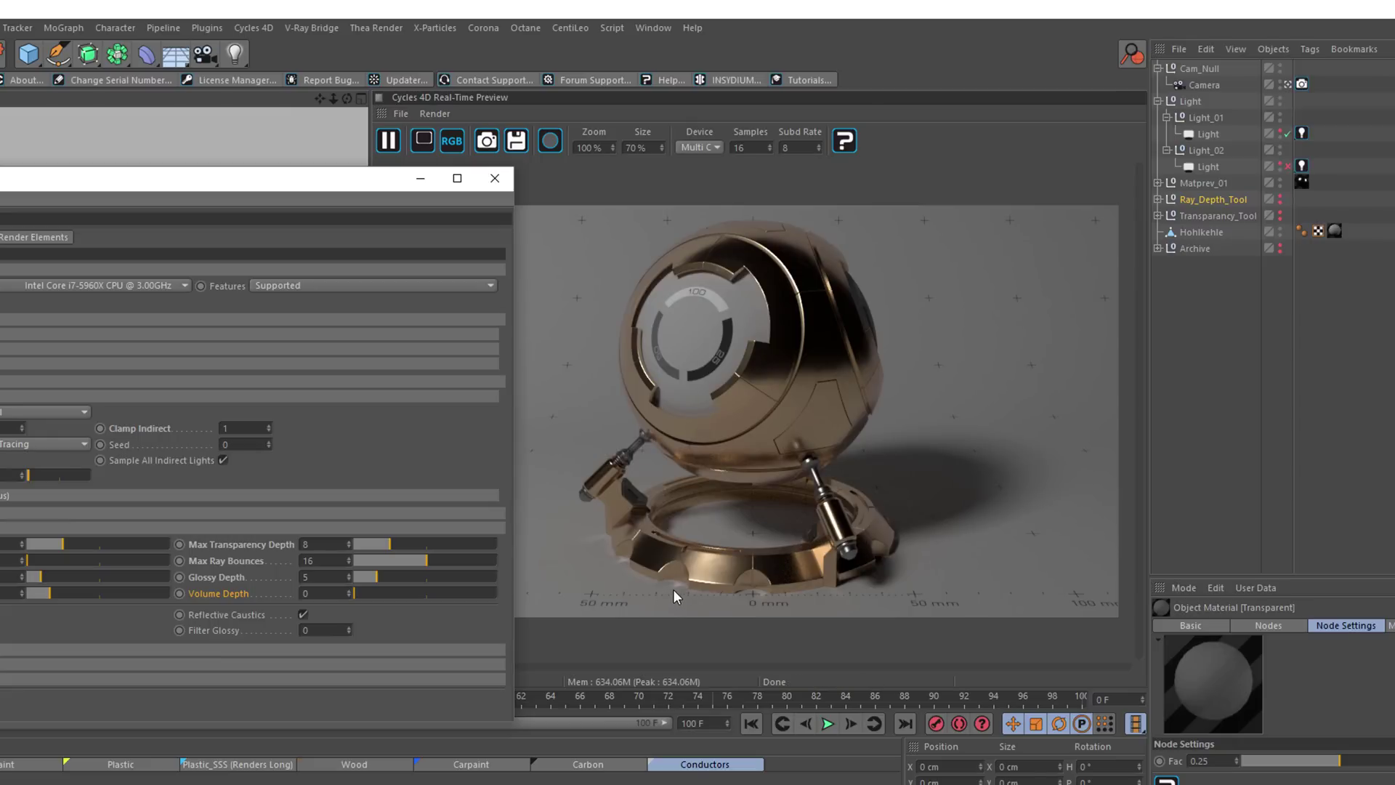
Try a Clamp Indirect value of 2 on the gold material preview, and set it back to 0.
left_click(255, 428)
type("2")
key("Return")
left_click(227, 428)
type("0")
key("Return")
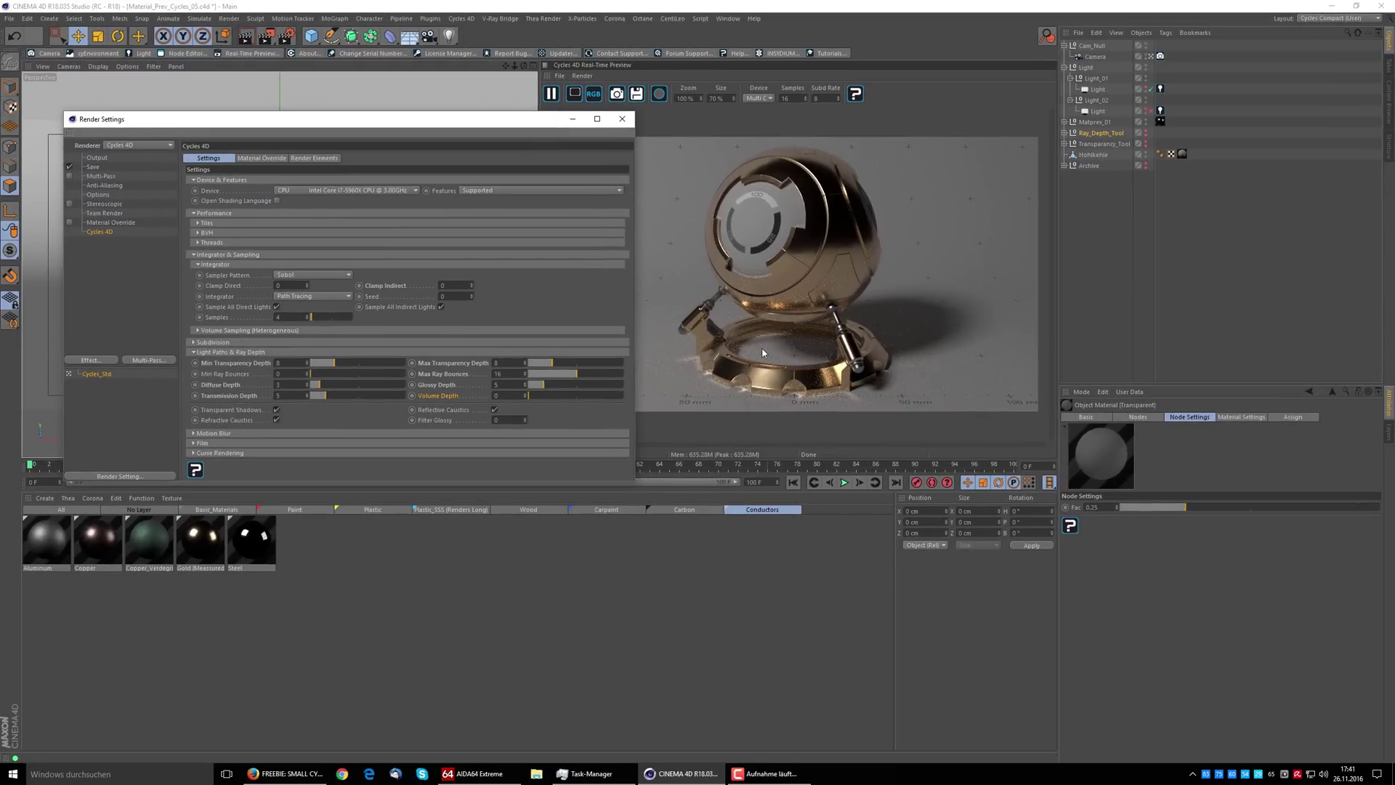
Close the render settings, hide Matprev_01 and show the Ray_Depth_Tool object.
left_click(626, 124)
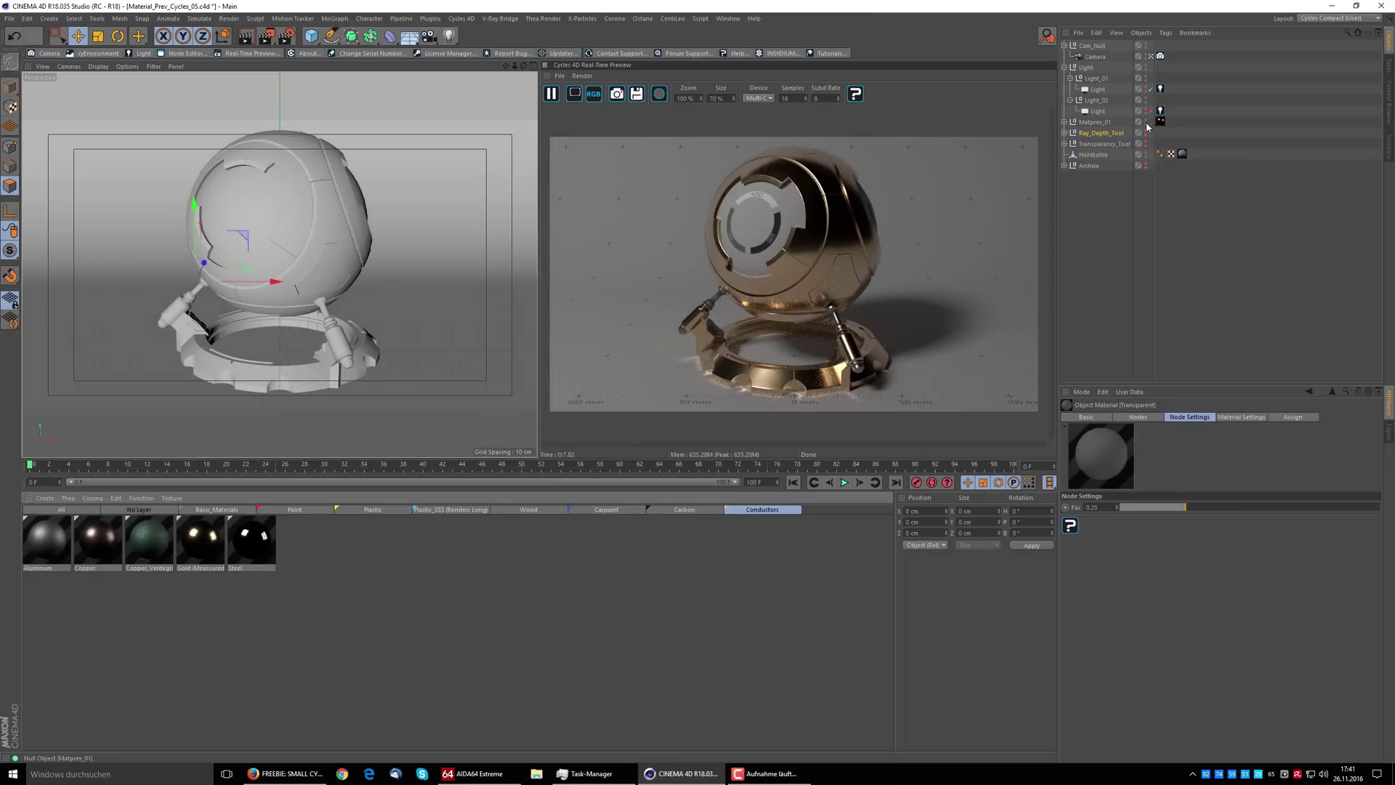
left_click(1145, 121)
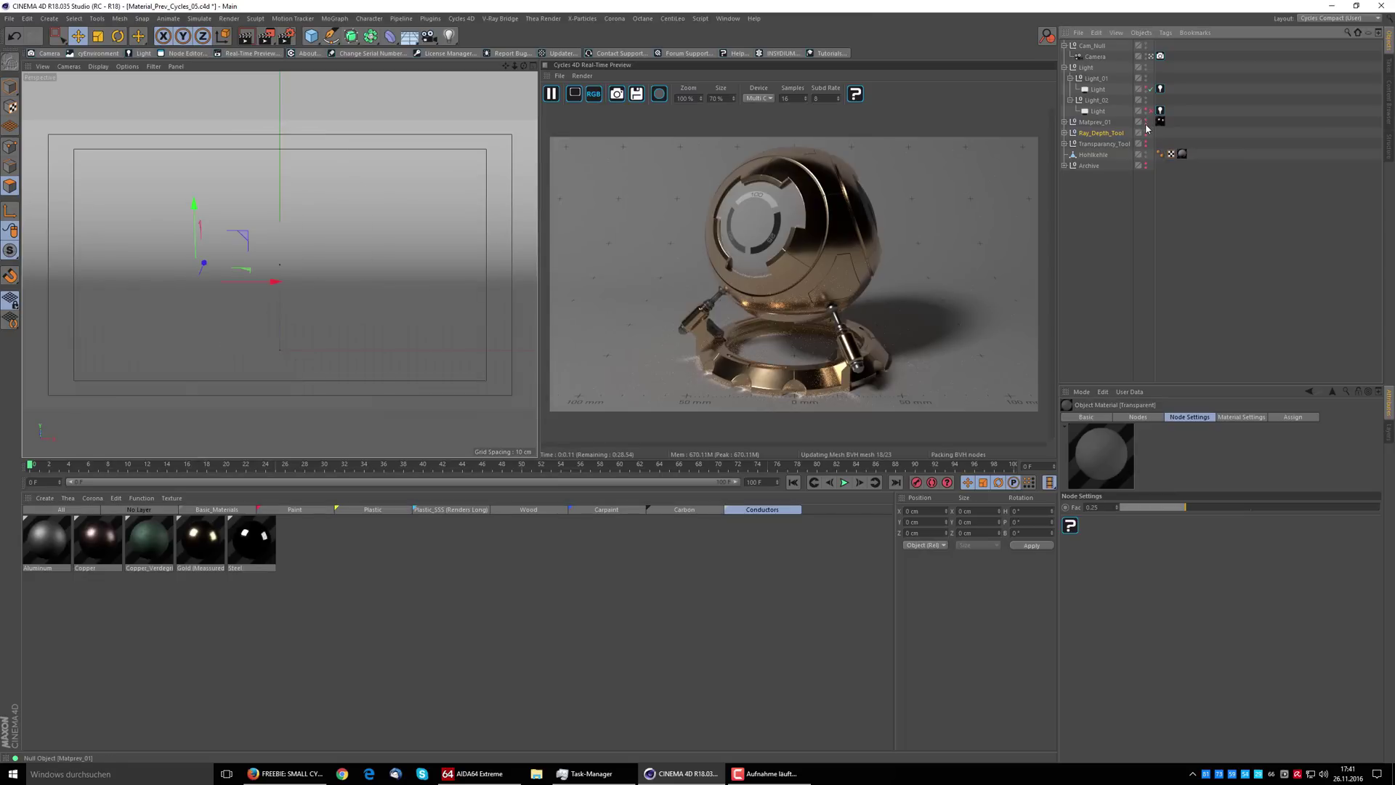
left_click(1146, 133)
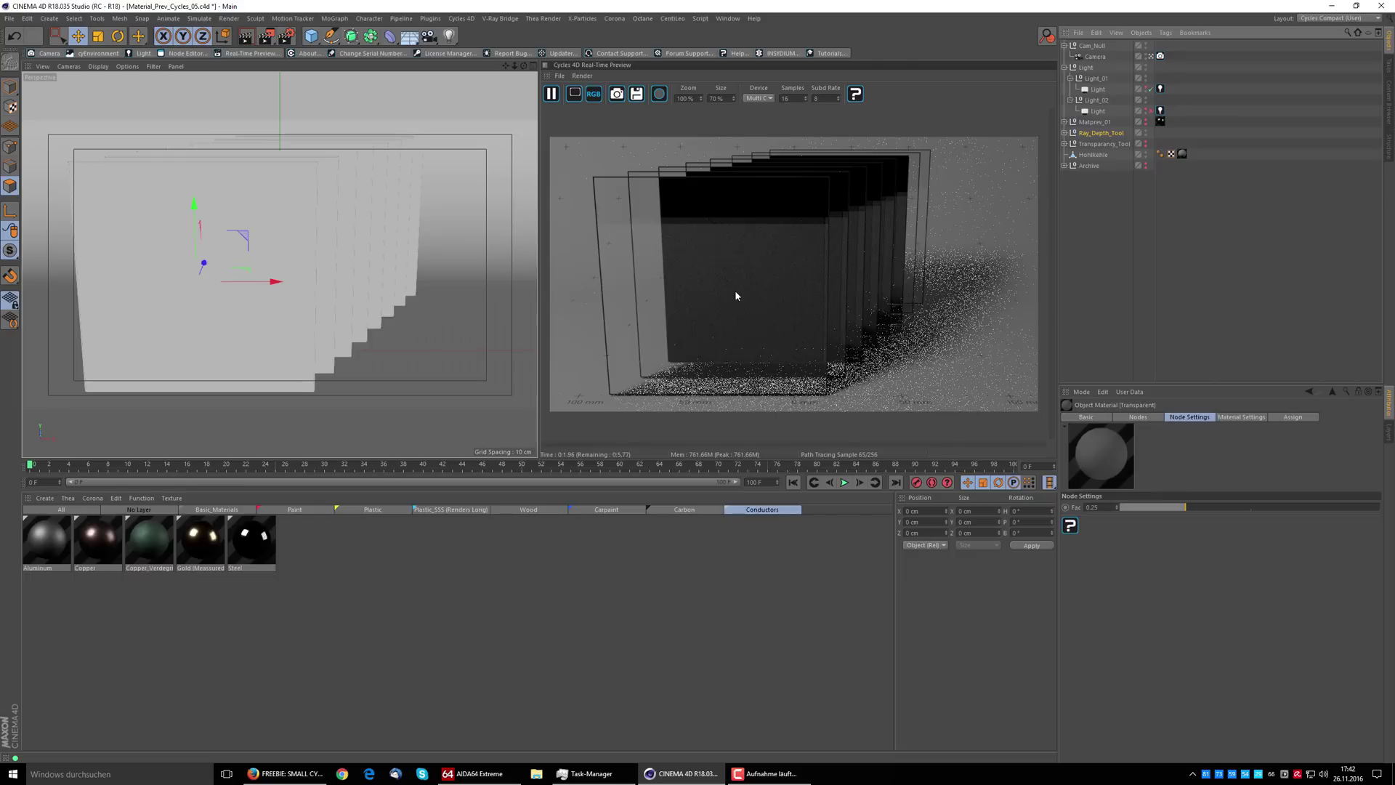
Reopen the render settings beside the real-time preview and set Transmission Depth to 16.
left_click(287, 40)
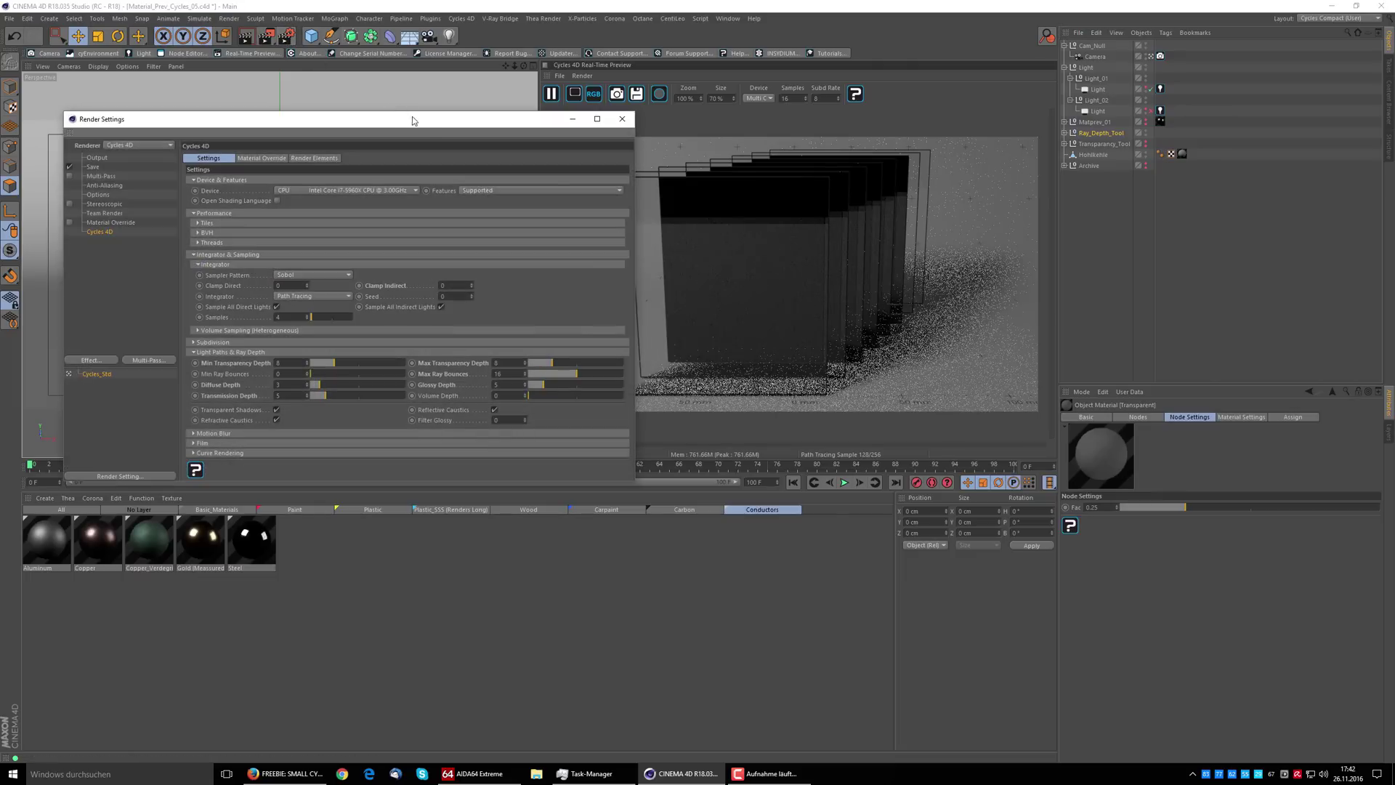
left_click_drag(412, 116, 372, 108)
double_click(251, 385)
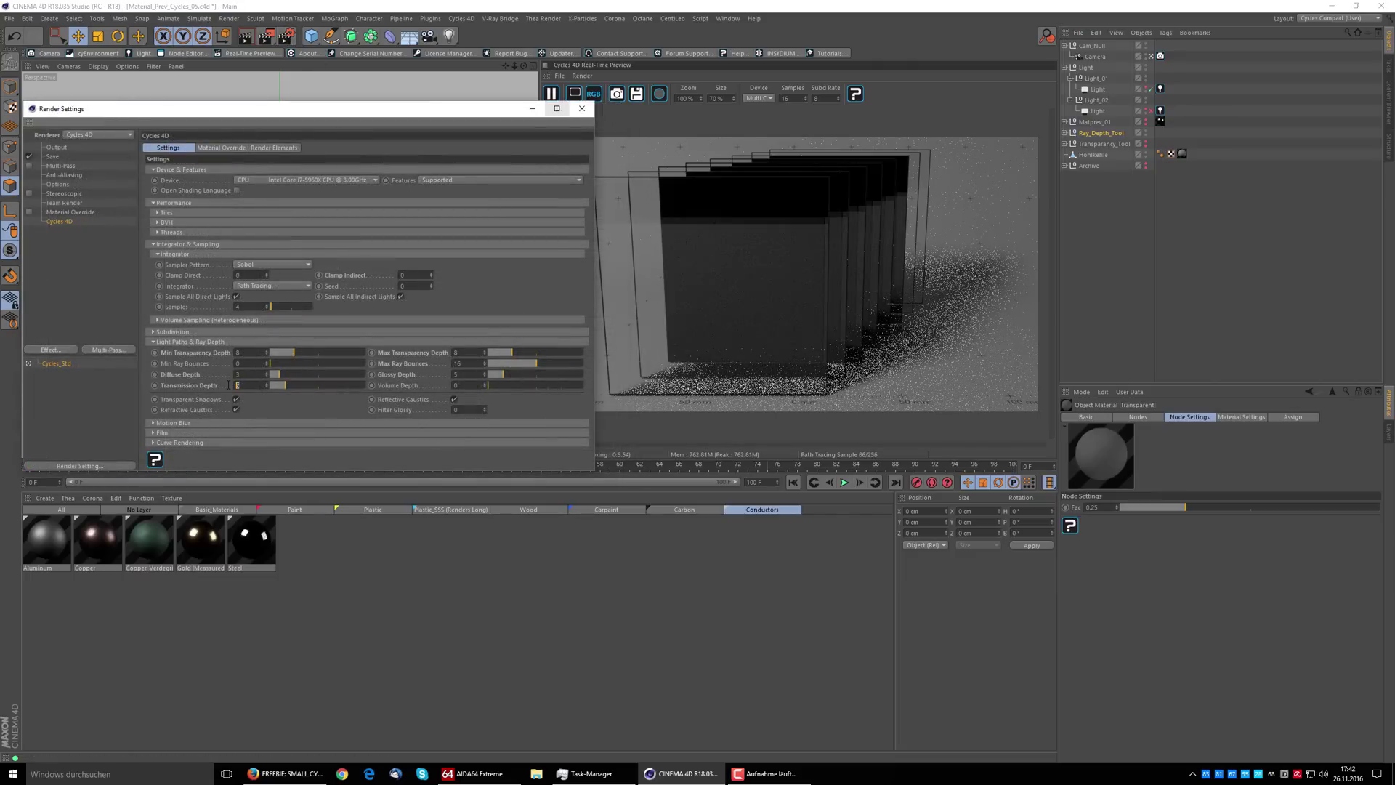
type("16")
key("Return")
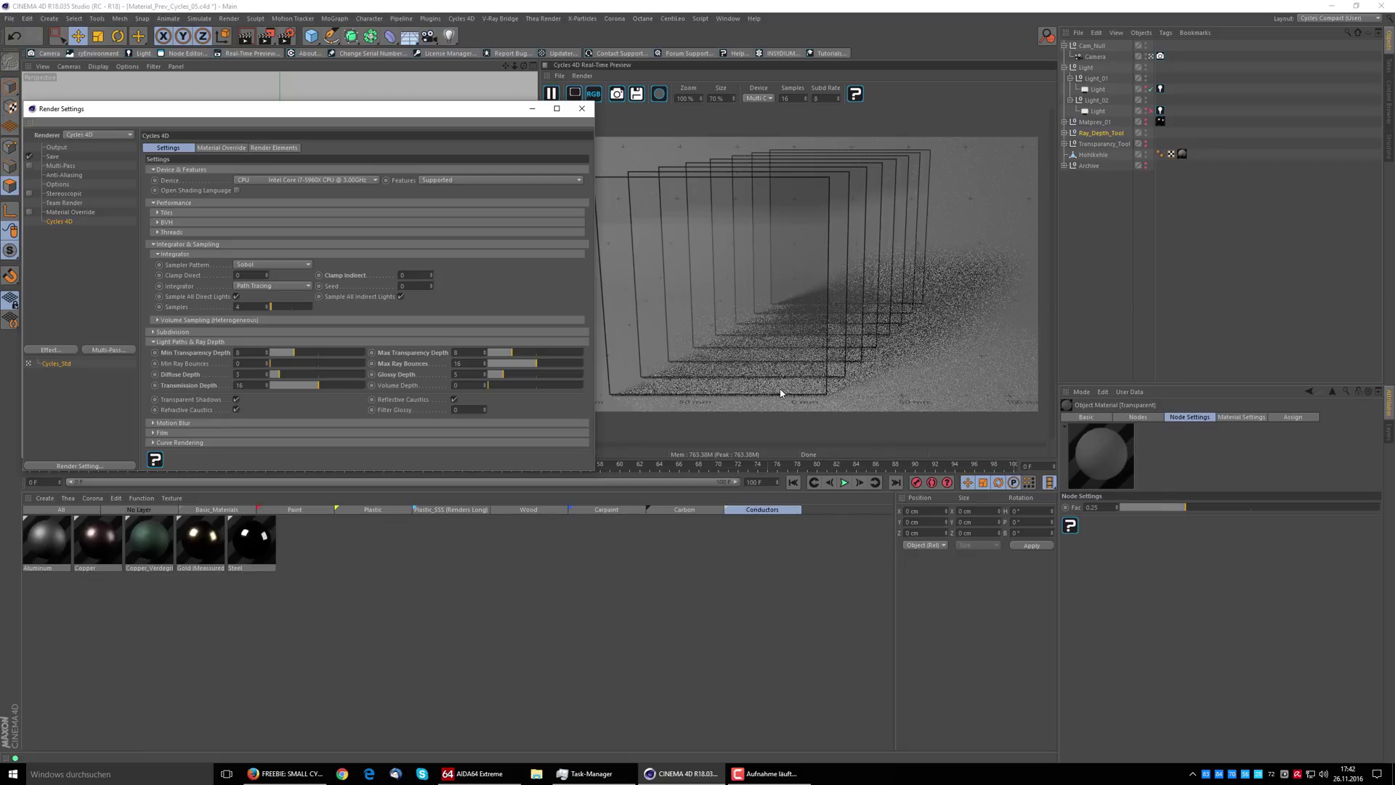
Set Clamp Indirect to 1 in the Integrator settings for the glass planes.
left_click_drag(436, 109, 458, 107)
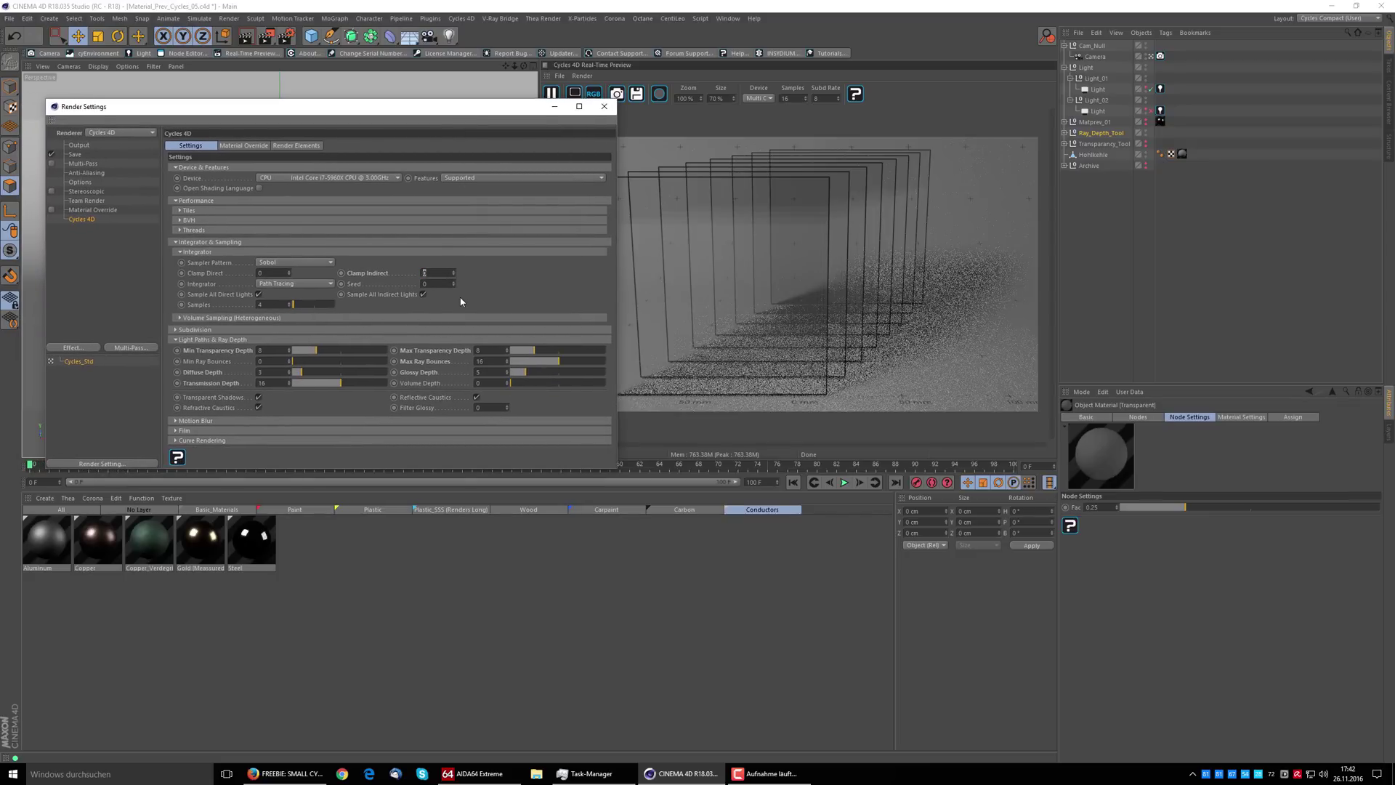
type("1")
key("Return")
Compare the glass planes with Refractive Caustics off and on, leaving Refractive Caustics disabled.
left_click(259, 408)
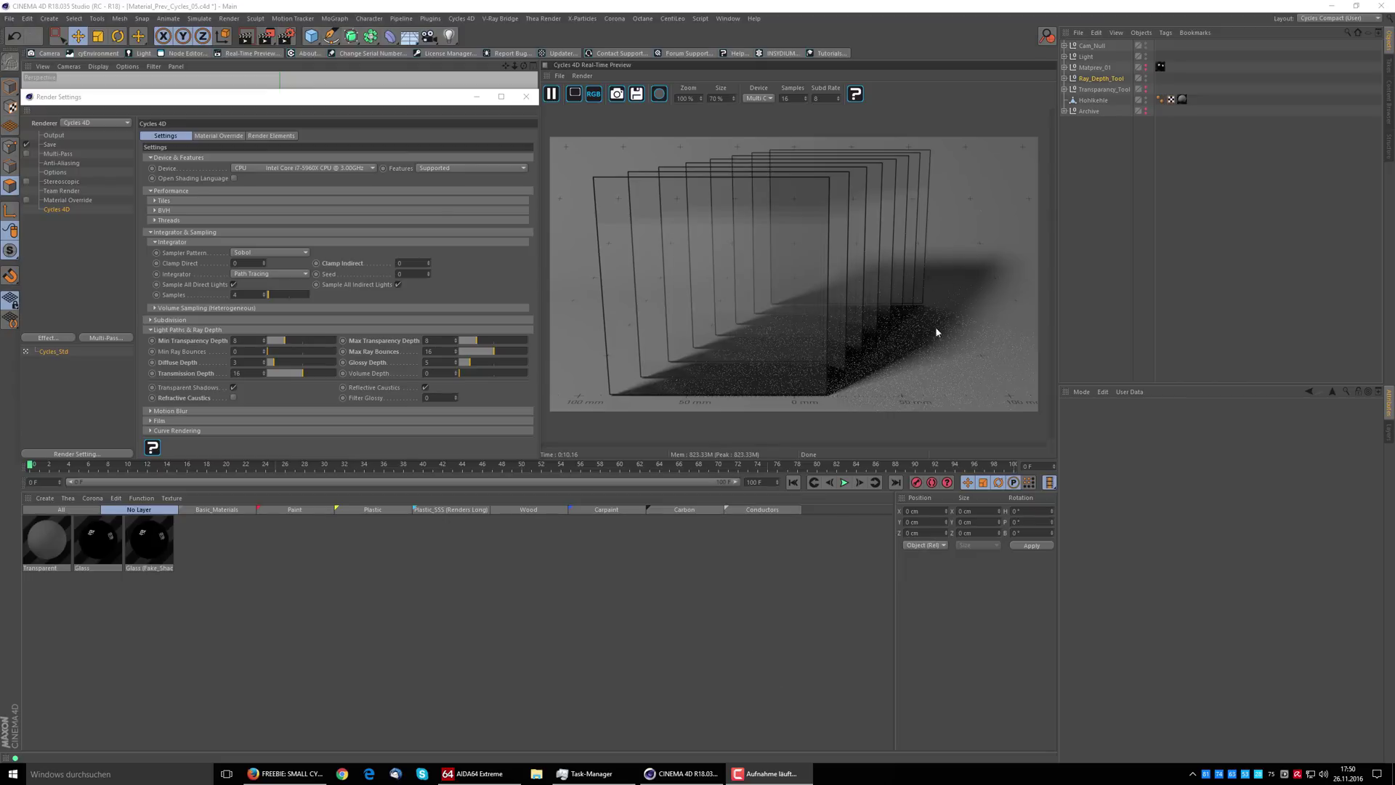
left_click(233, 398)
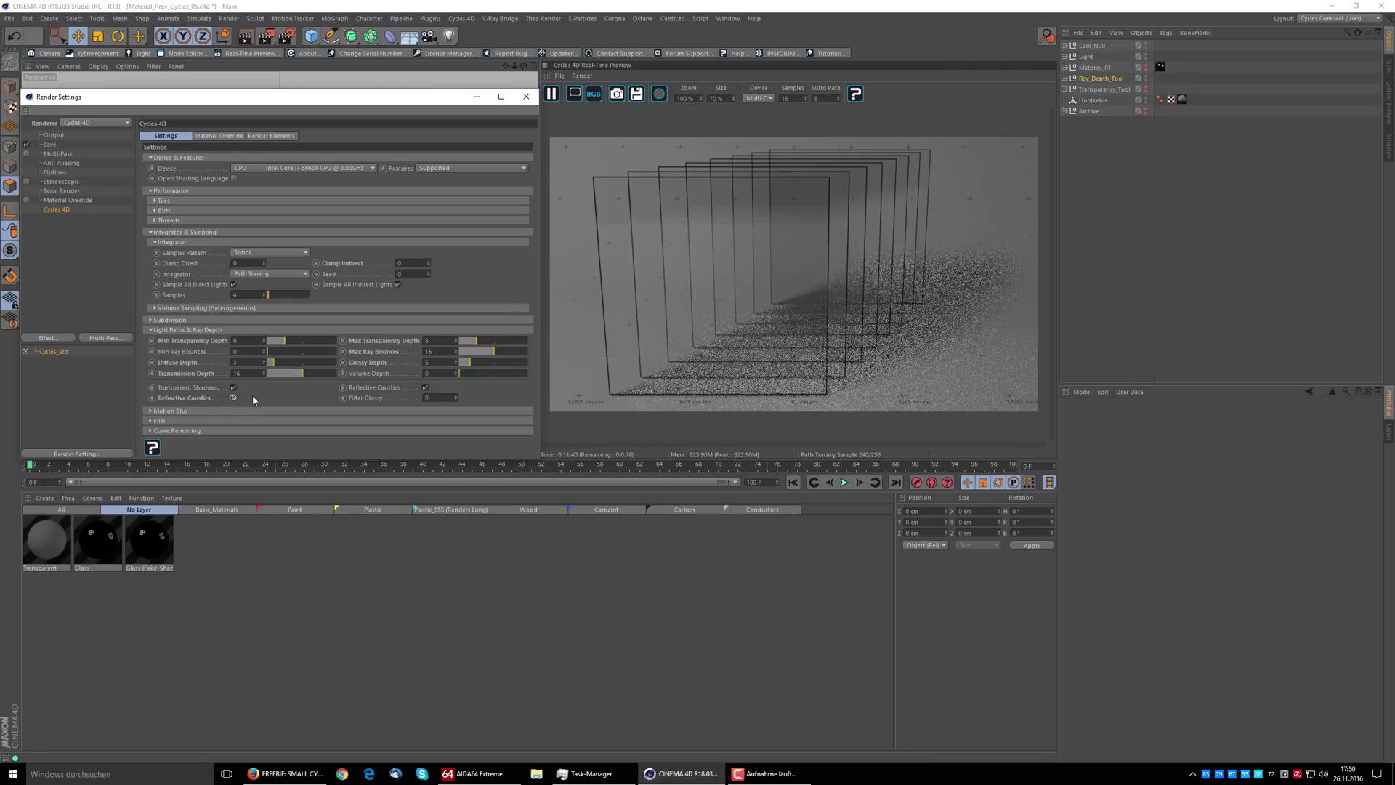
left_click(233, 397)
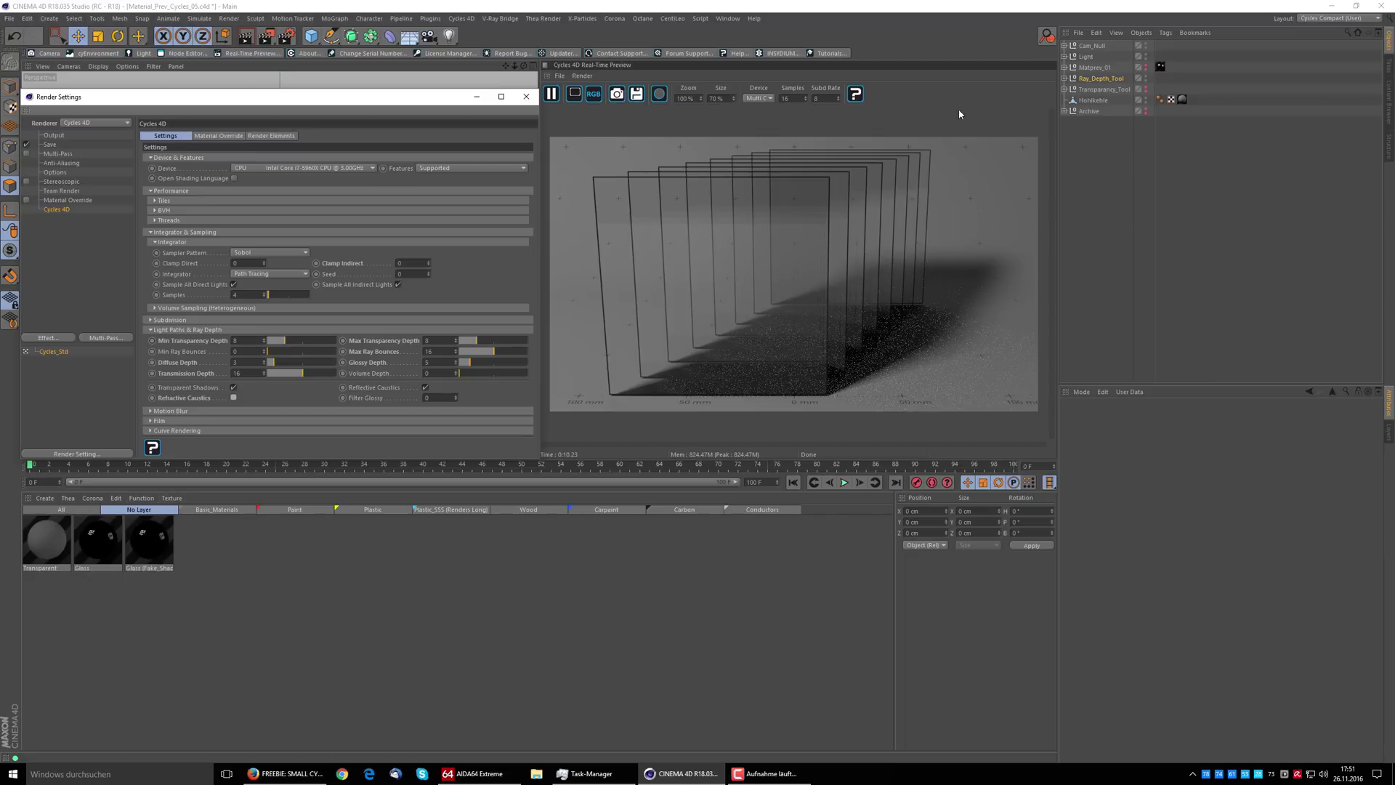
Apply the Glass (Fake_Shadows) material to the Cube inside Ray_Depth_Tool's Cloner and open its node graph in an enlarged Node Editor.
left_click(1064, 79)
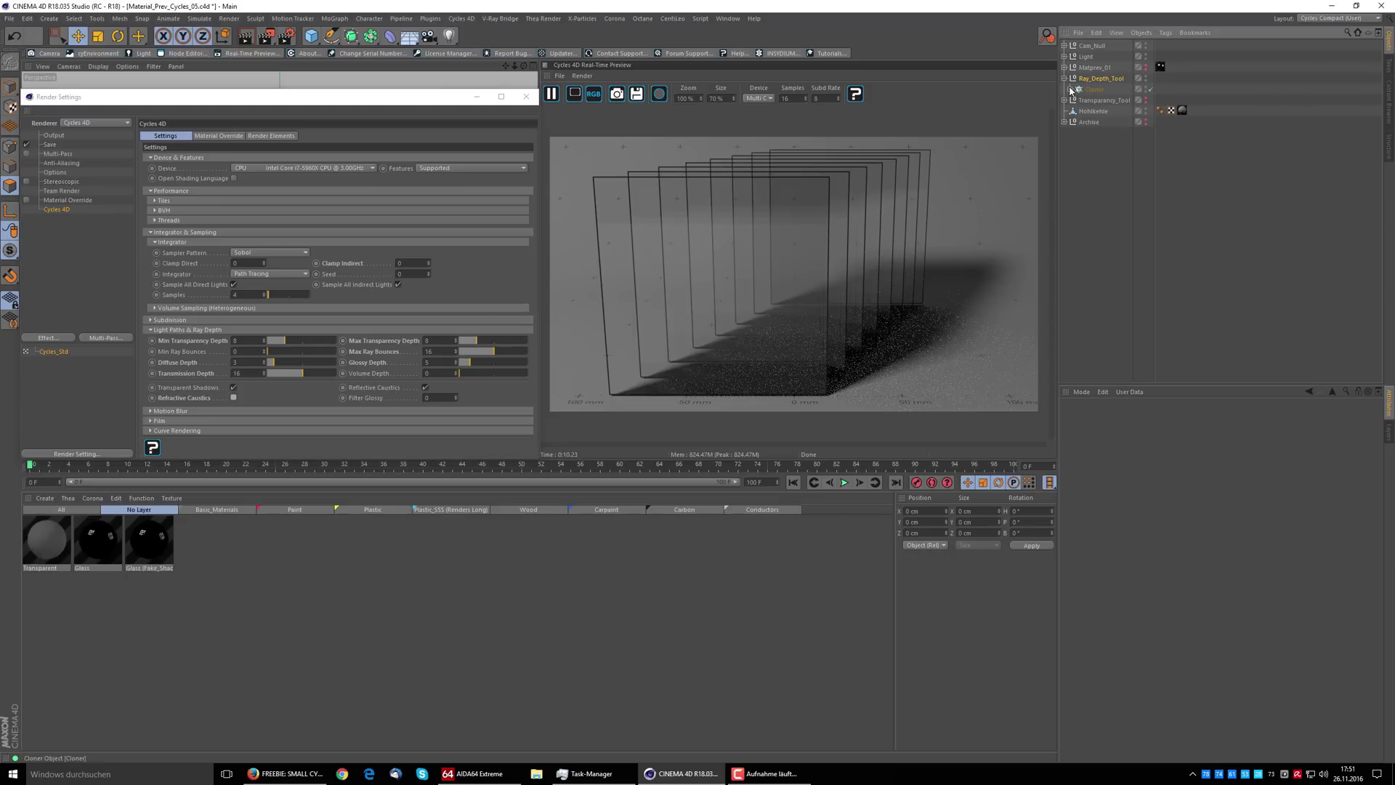
left_click(1070, 89)
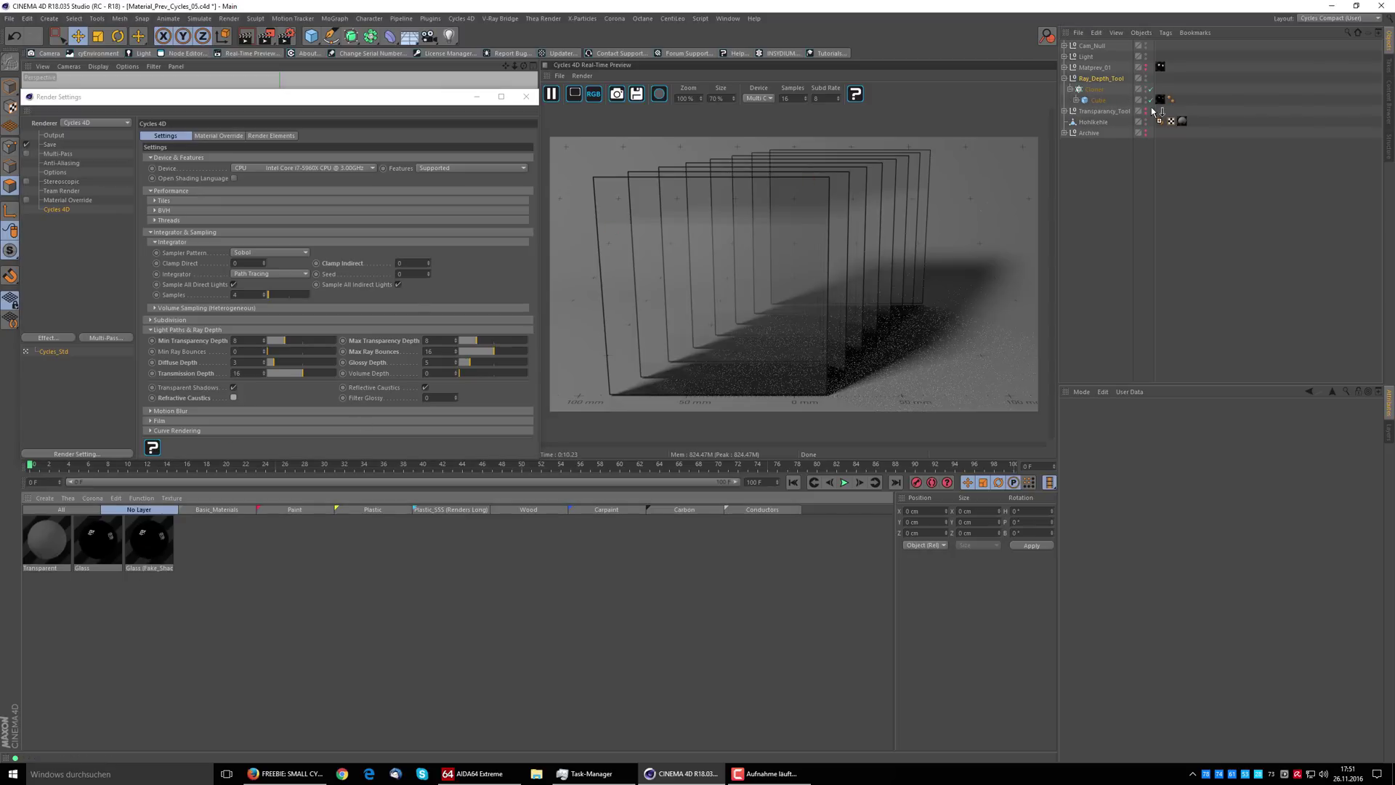
left_click_drag(1160, 100, 1165, 102)
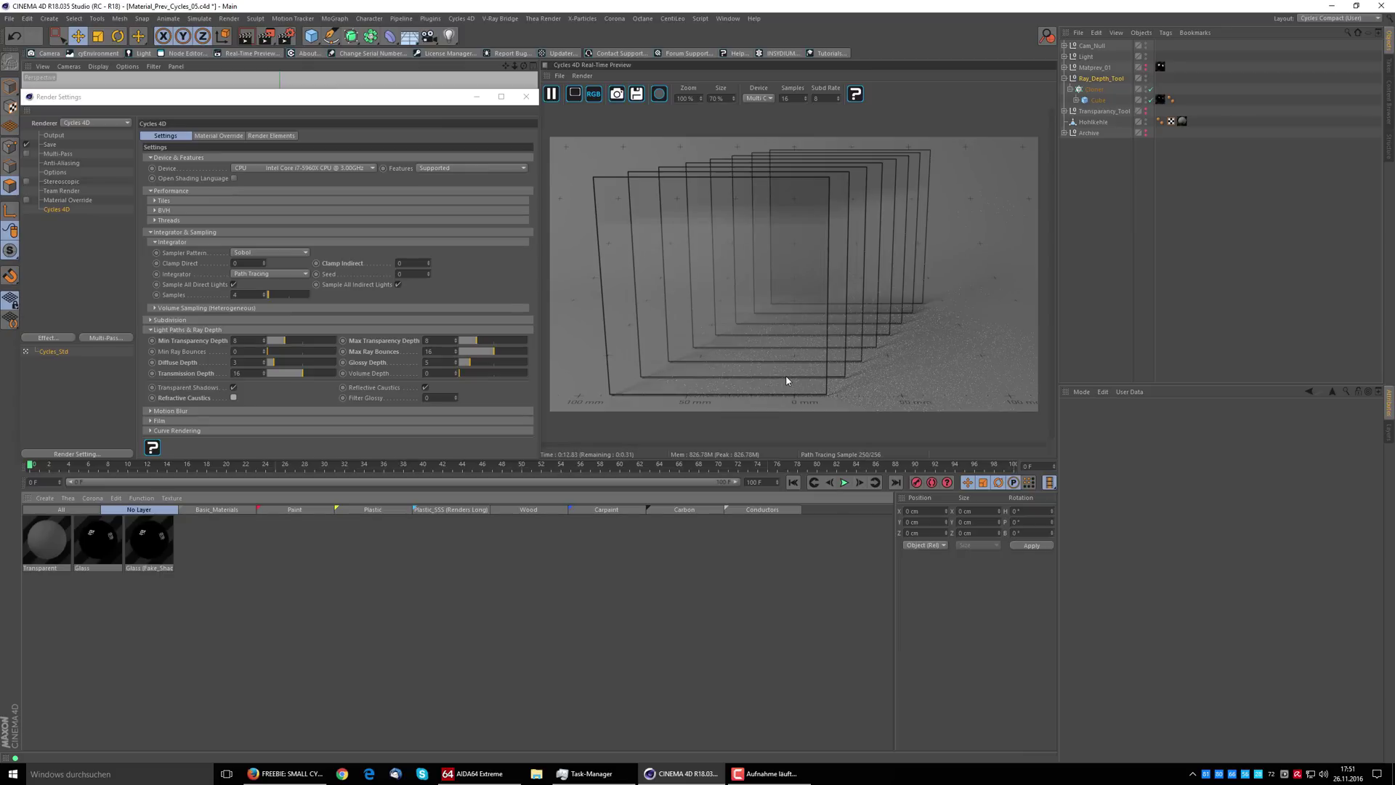
double_click(152, 547)
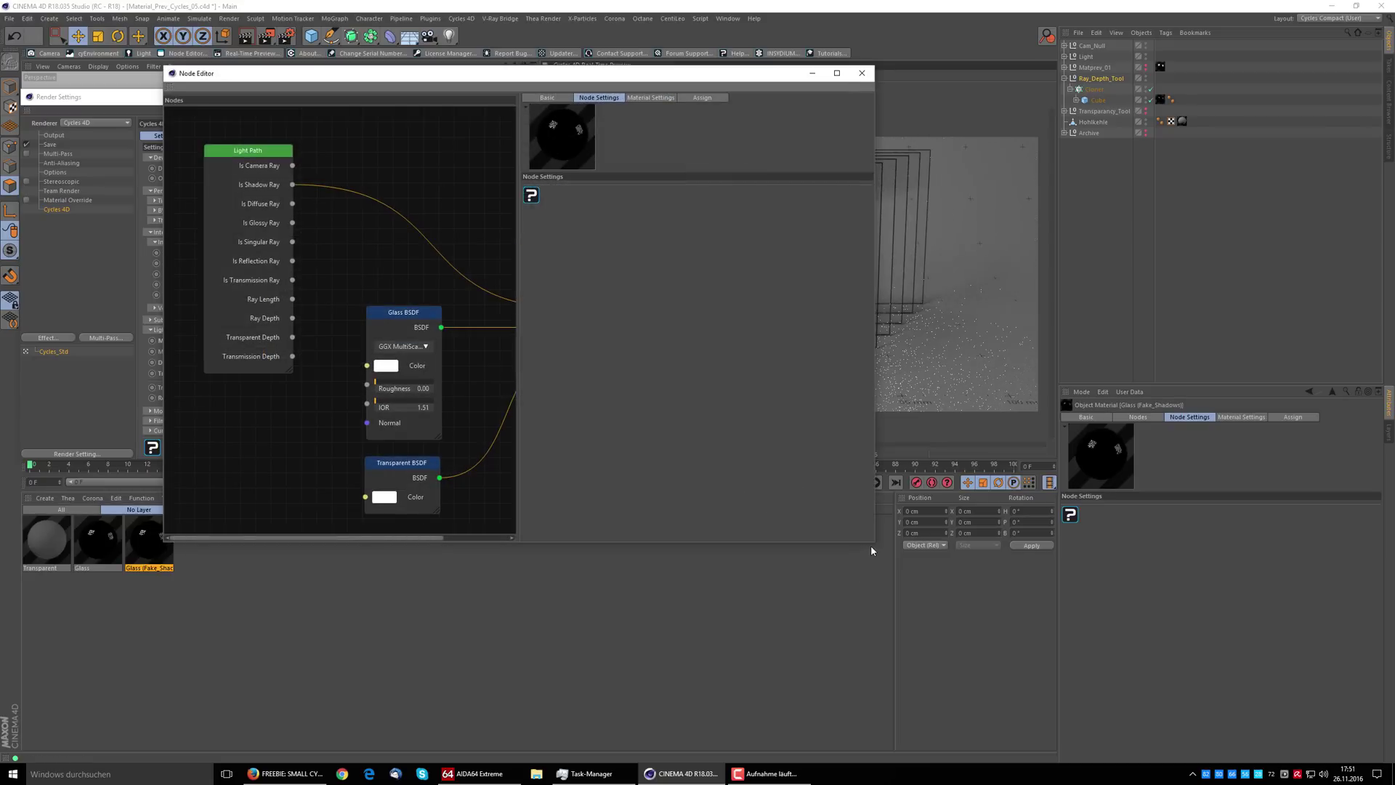
left_click_drag(874, 539, 1115, 639)
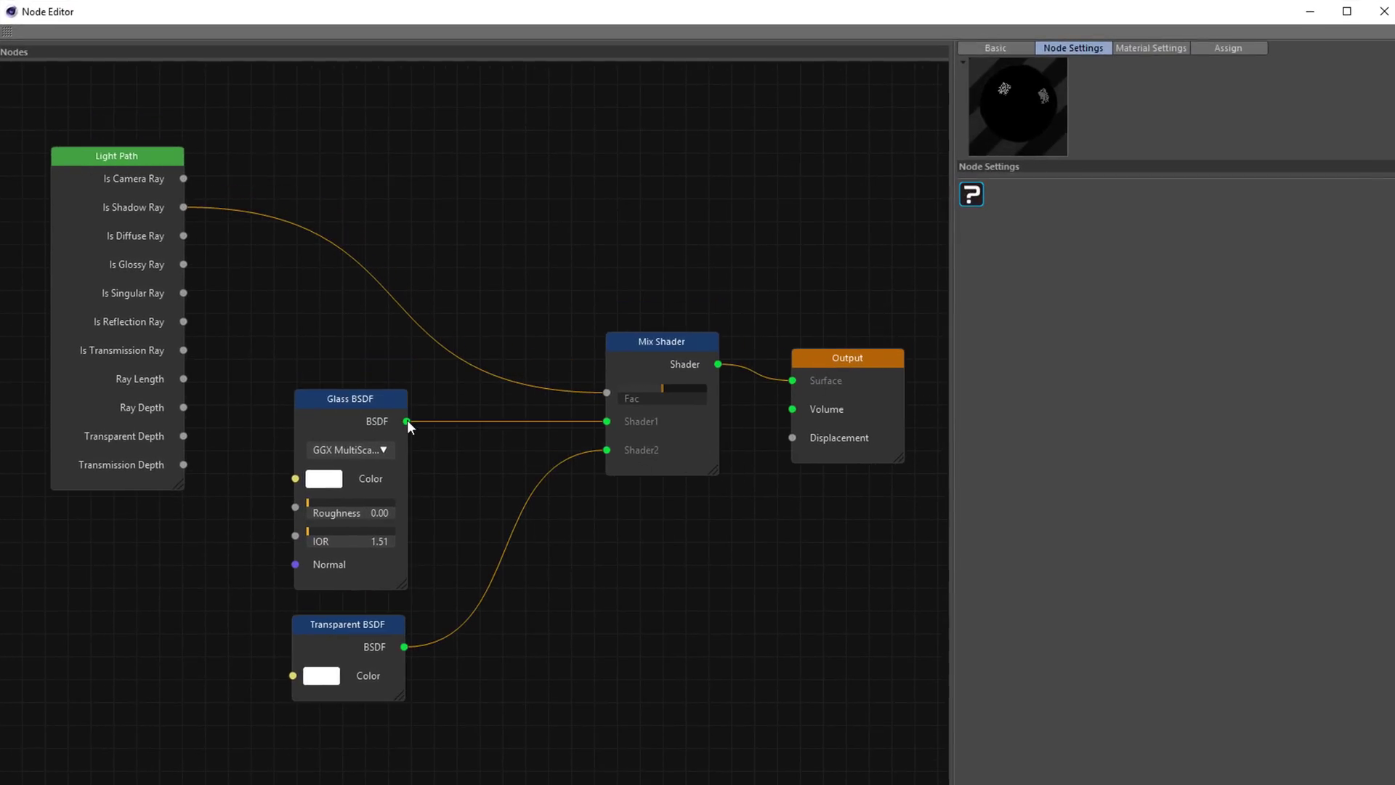
Connect the Glass BSDF directly to the Output's Surface to compare the shadows, and reconnect the Mix Shader to Surface.
left_click_drag(407, 421, 800, 384)
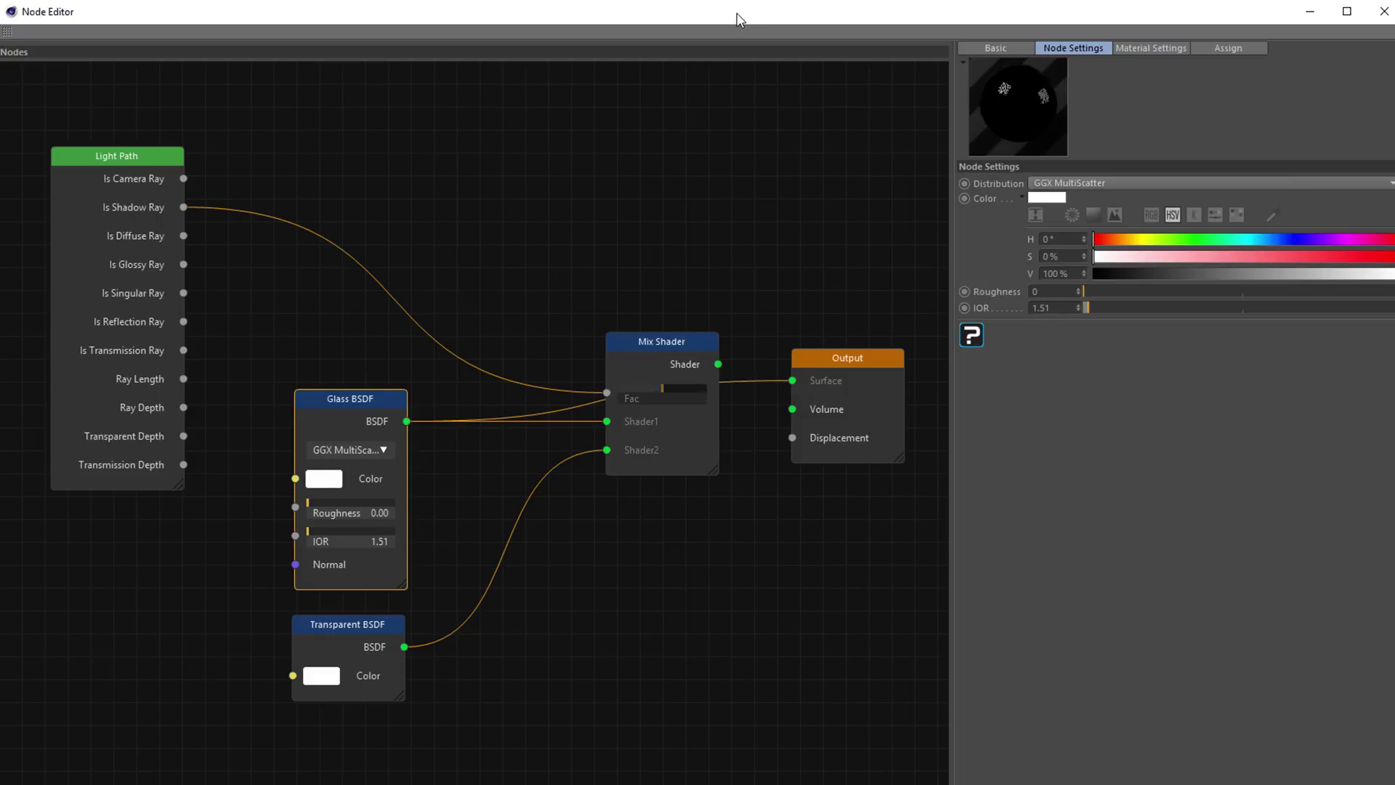
left_click_drag(739, 19, 858, 631)
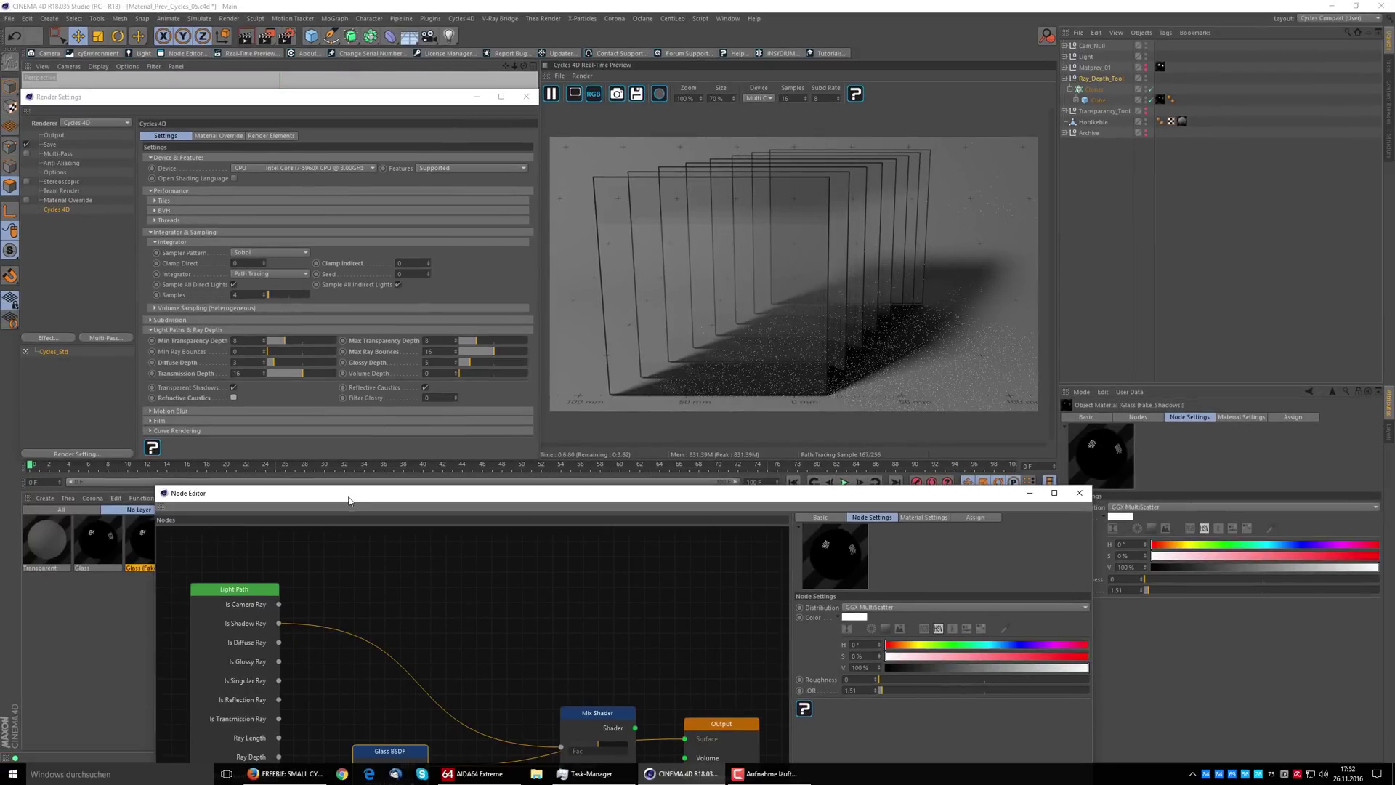
left_click_drag(218, 493, 206, 300)
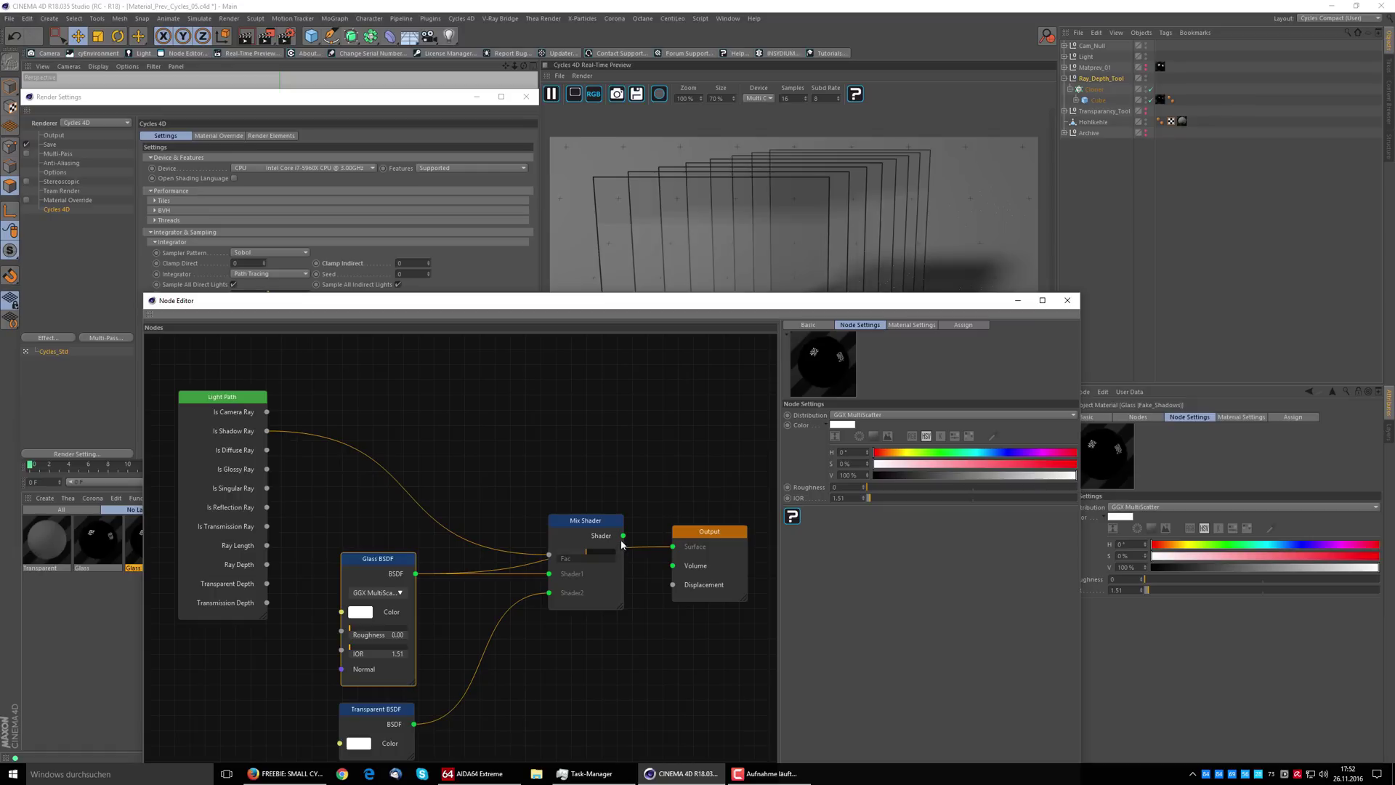
left_click_drag(624, 536, 674, 552)
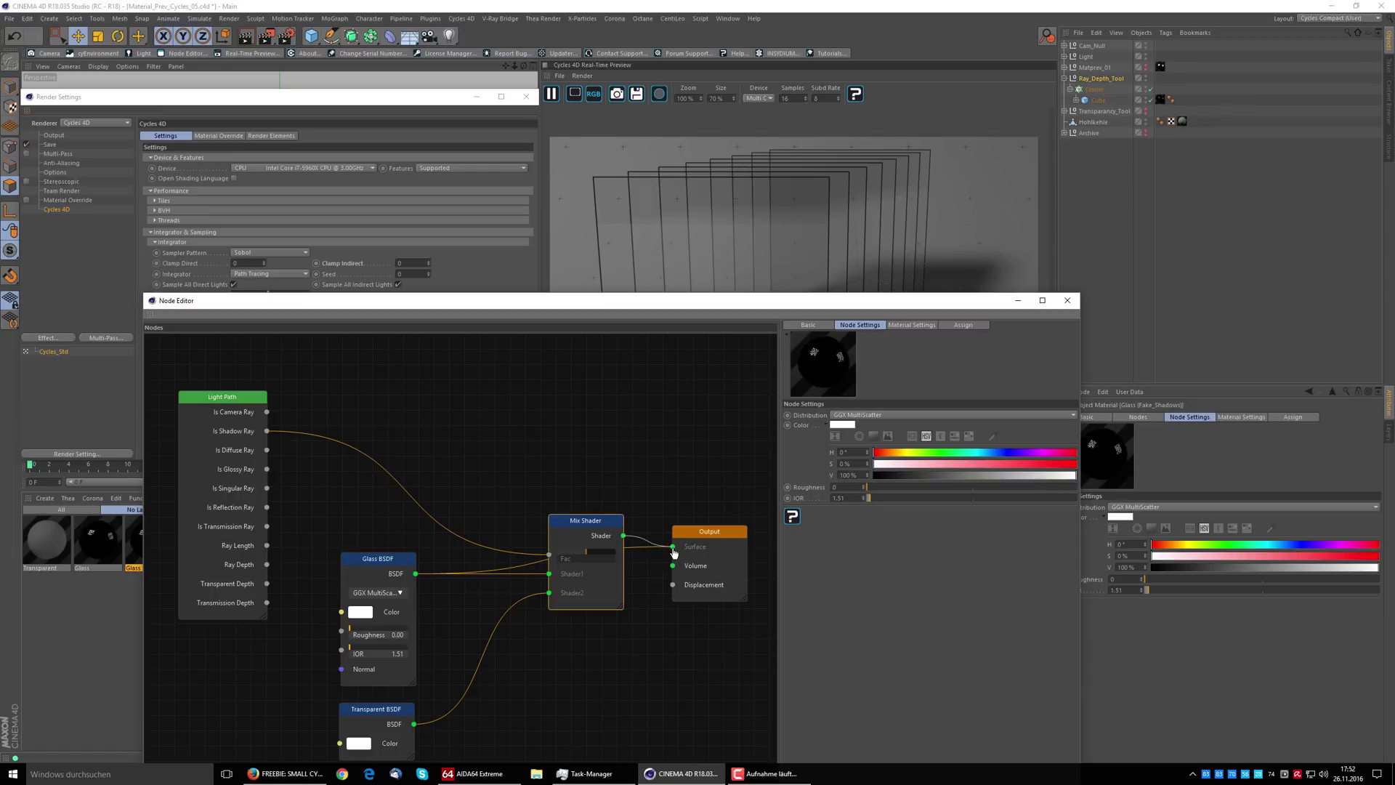
left_click_drag(640, 315, 689, 238)
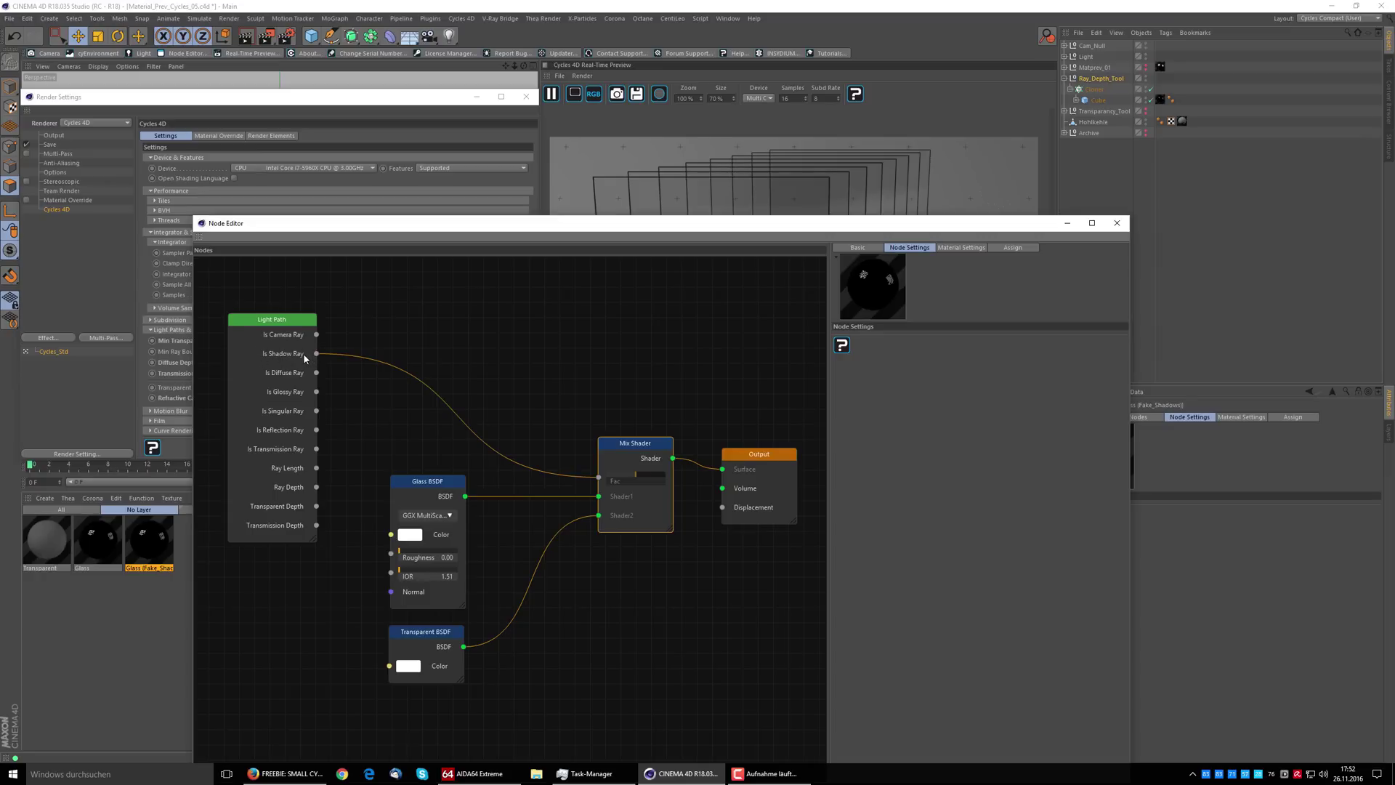
Examine the Transparent BSDF and Glass BSDF node settings and reposition the Node Editor to uncover the render preview.
left_click(395, 633)
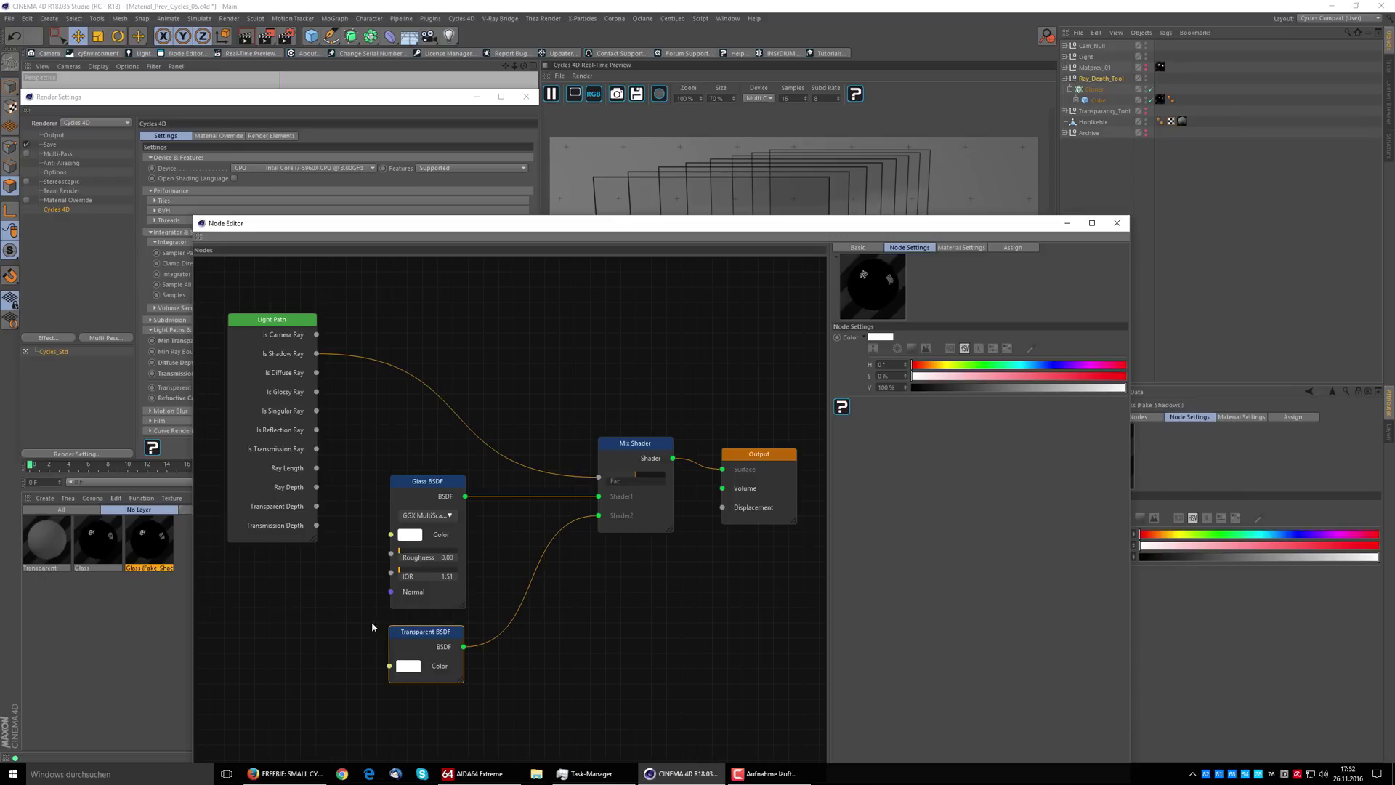
left_click(428, 481)
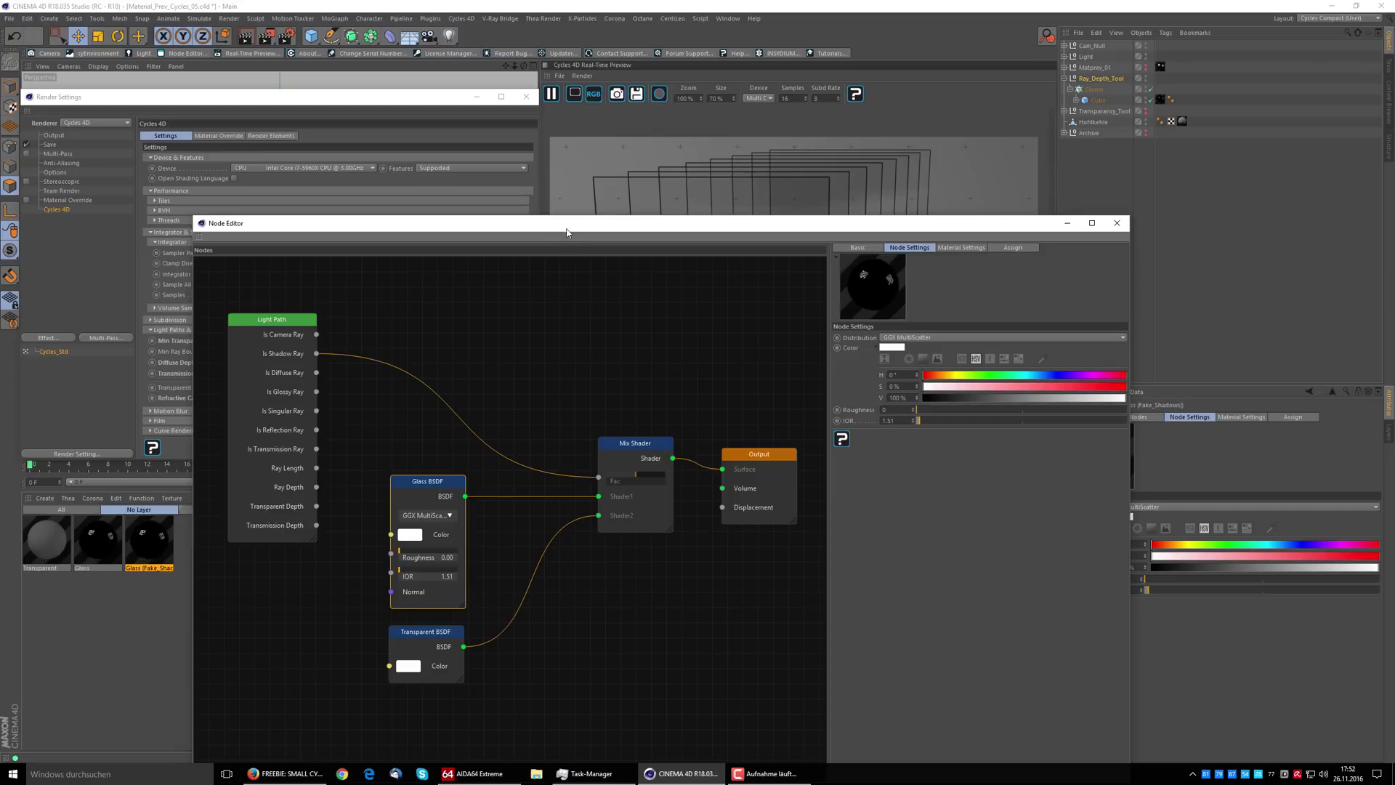
left_click_drag(567, 233, 545, 294)
middle_click_drag(569, 581, 559, 414)
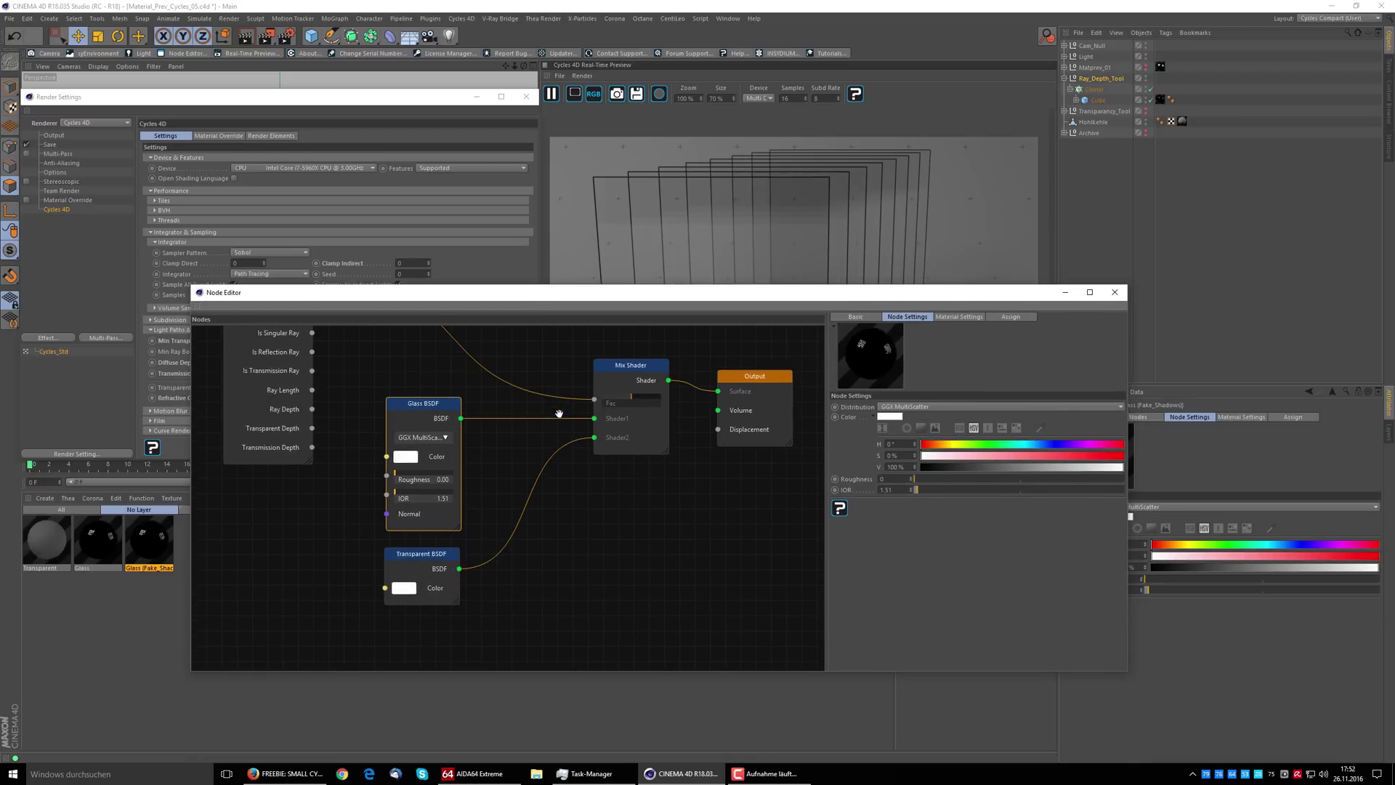
left_click_drag(587, 294, 562, 408)
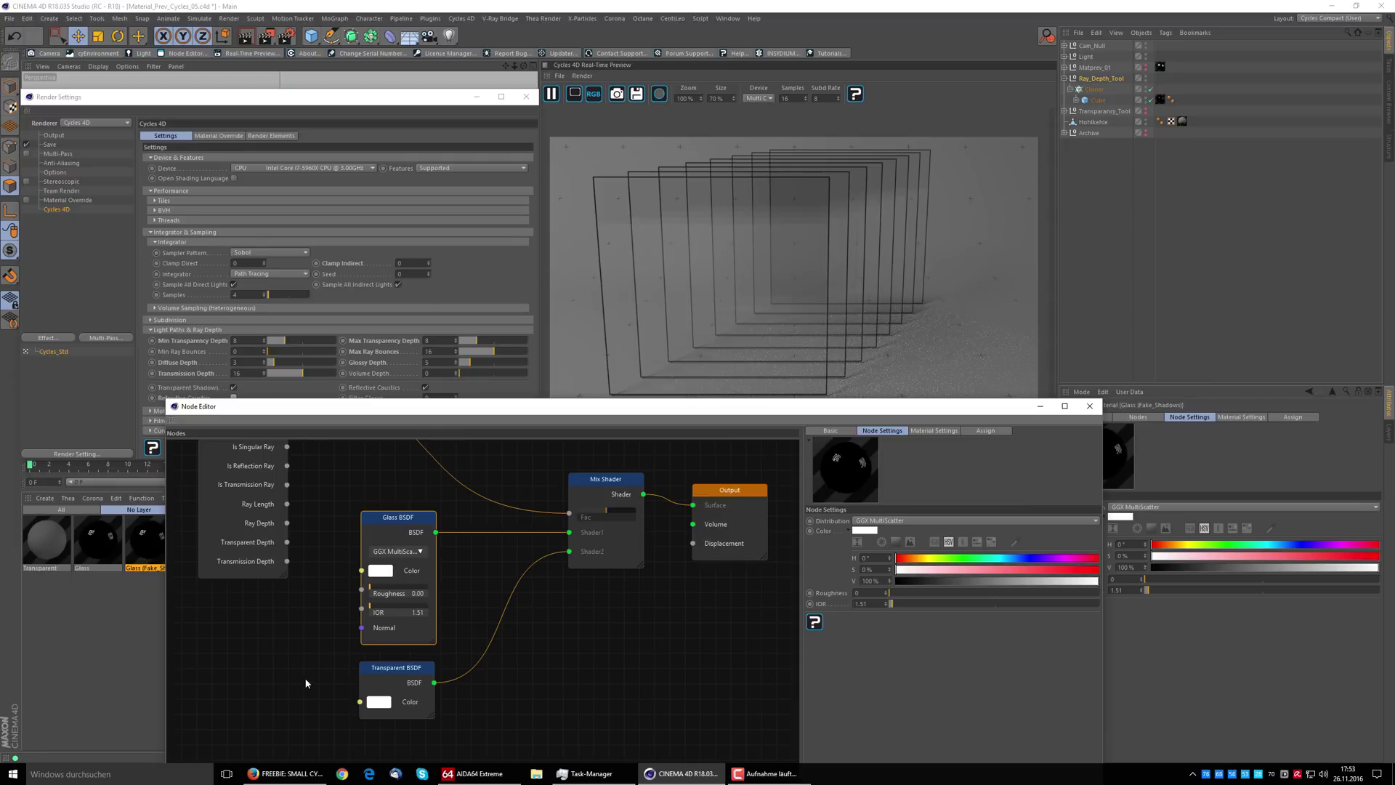
Set the Transparent BSDF color's V to 80% and compare the resulting shadow with the Light Path node graph.
left_click(391, 672)
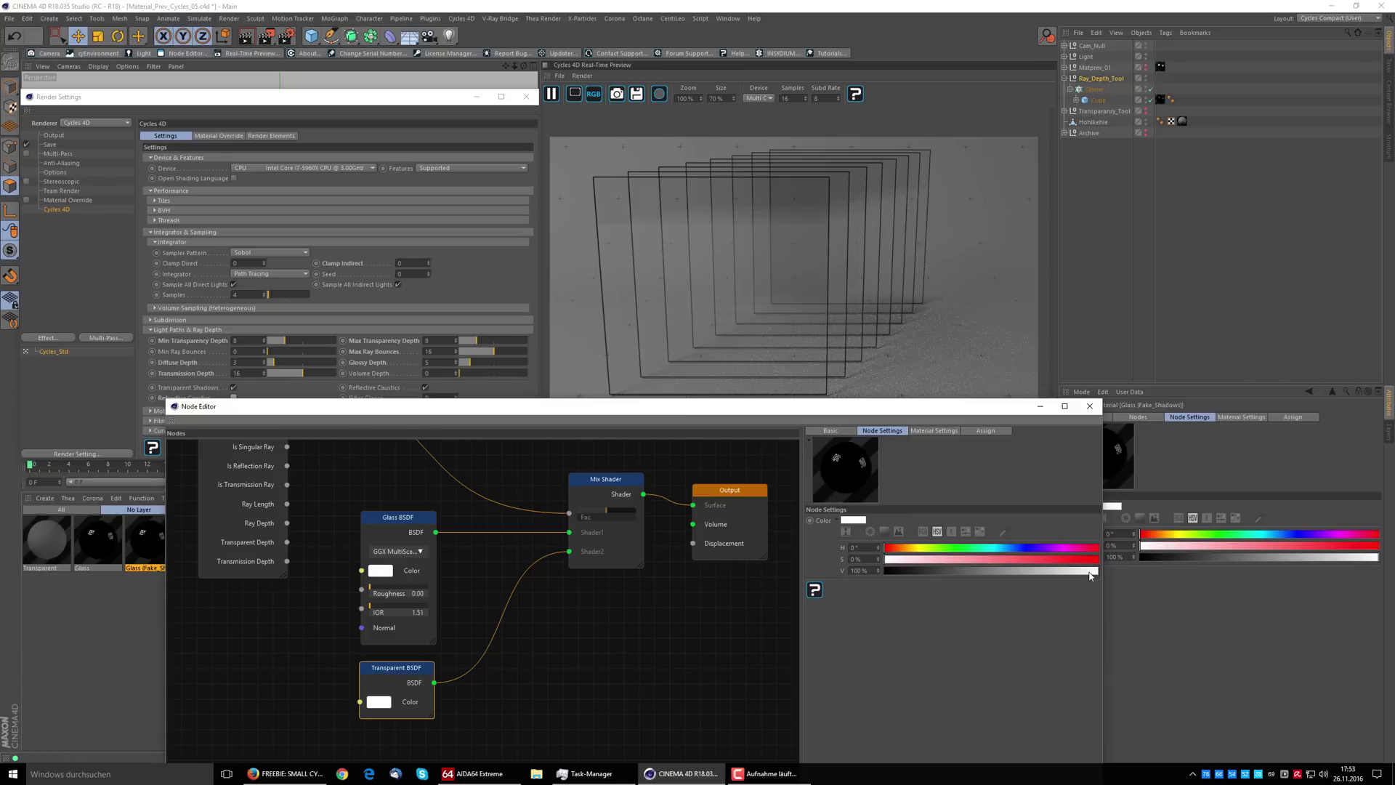
left_click_drag(1090, 574, 1057, 575)
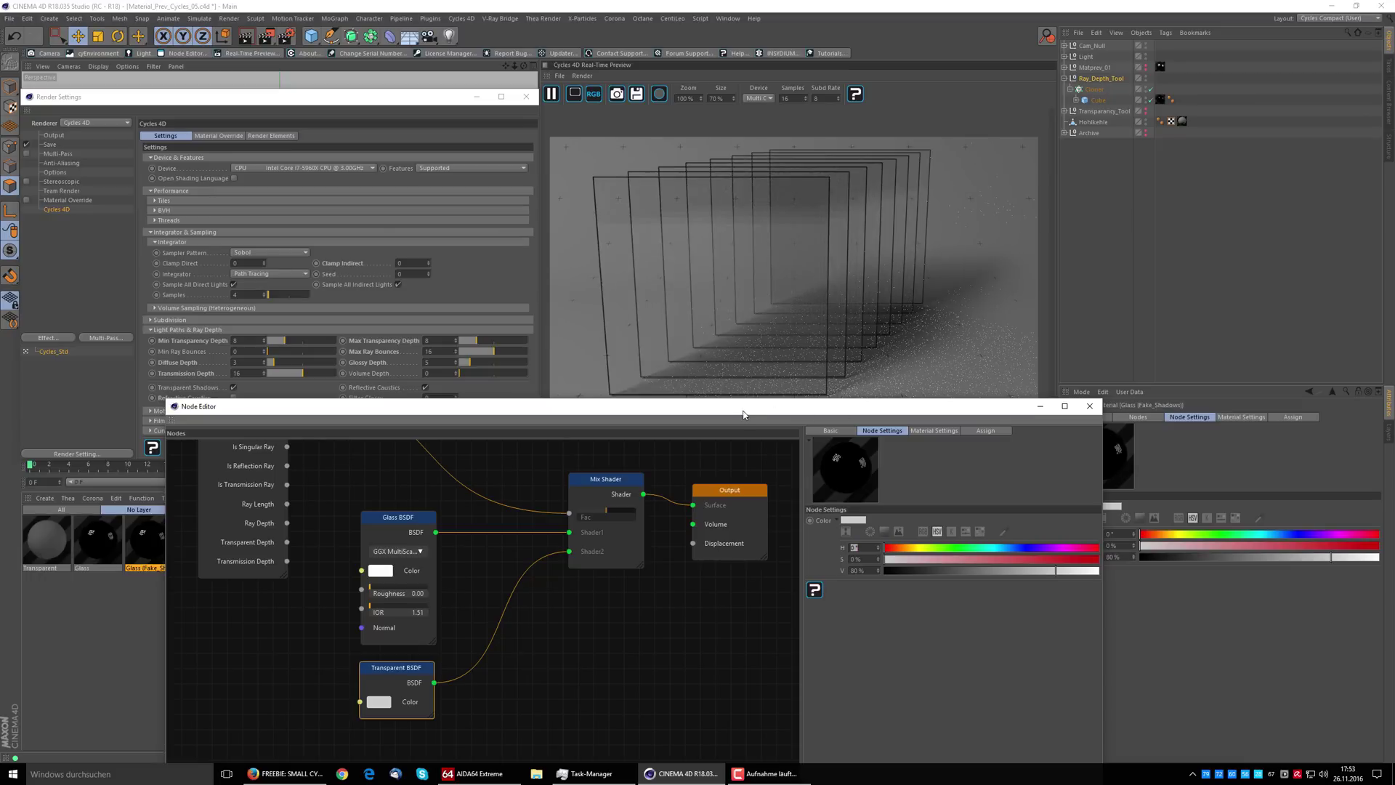
left_click_drag(745, 413, 730, 193)
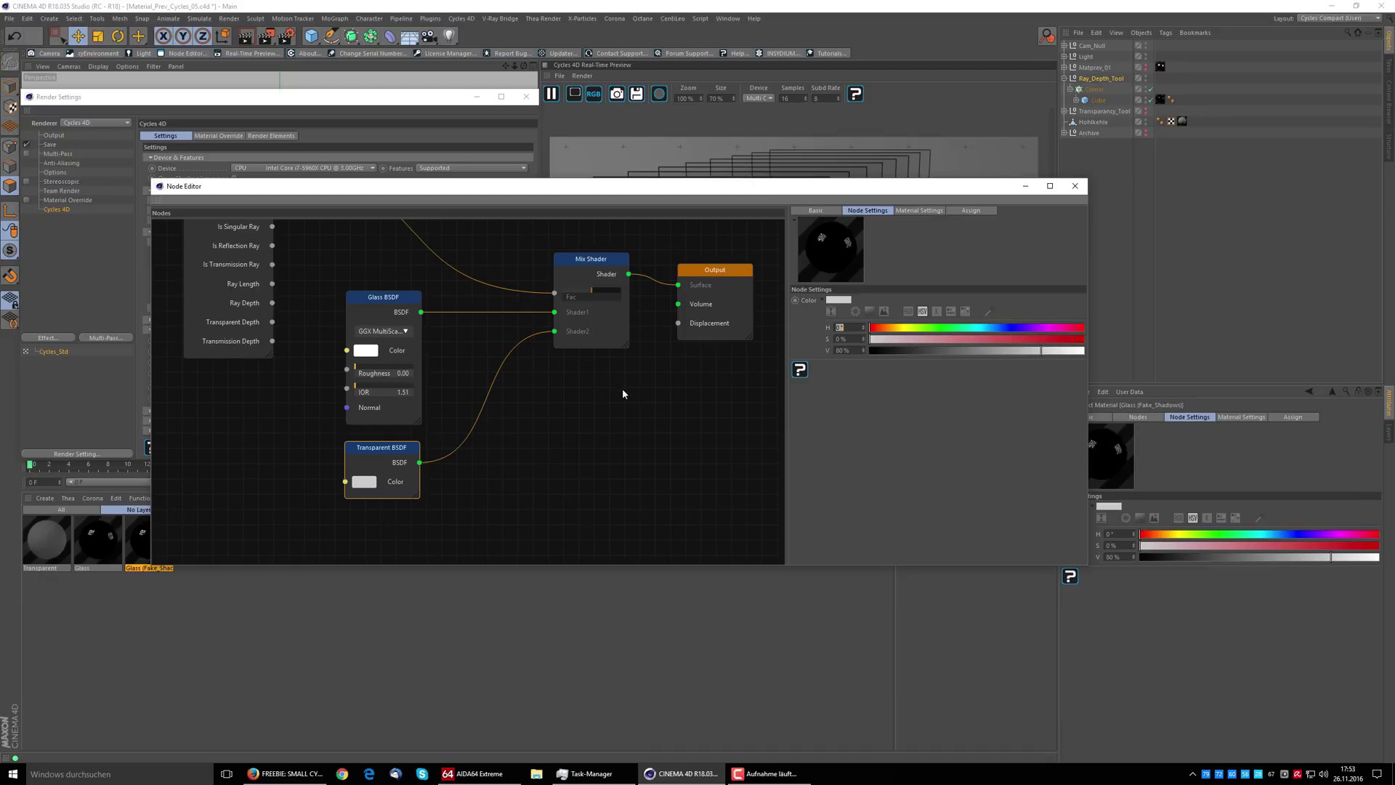
middle_click_drag(626, 392, 623, 502)
left_click_drag(625, 191, 664, 412)
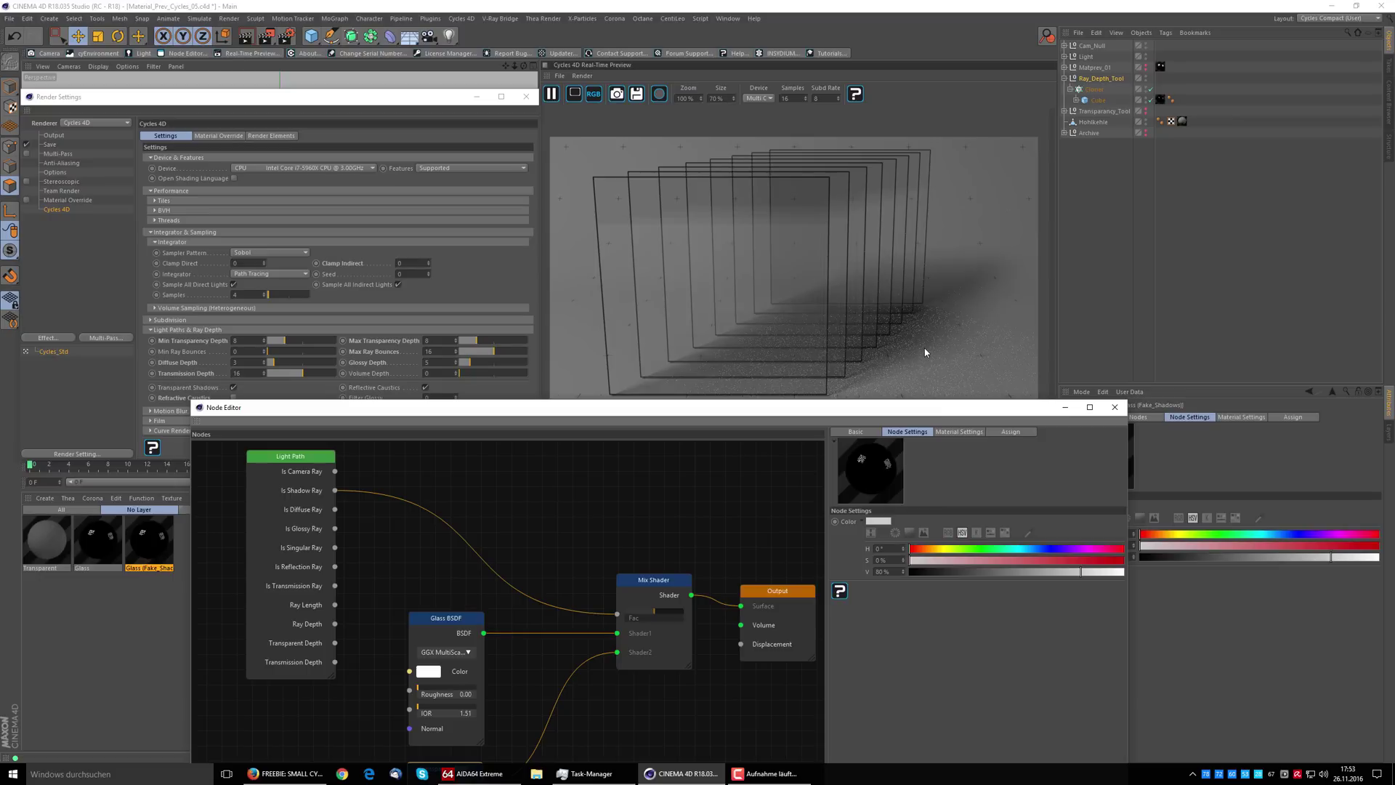
Set Clamp Indirect to 1 in the Integrator render settings.
left_click(414, 263)
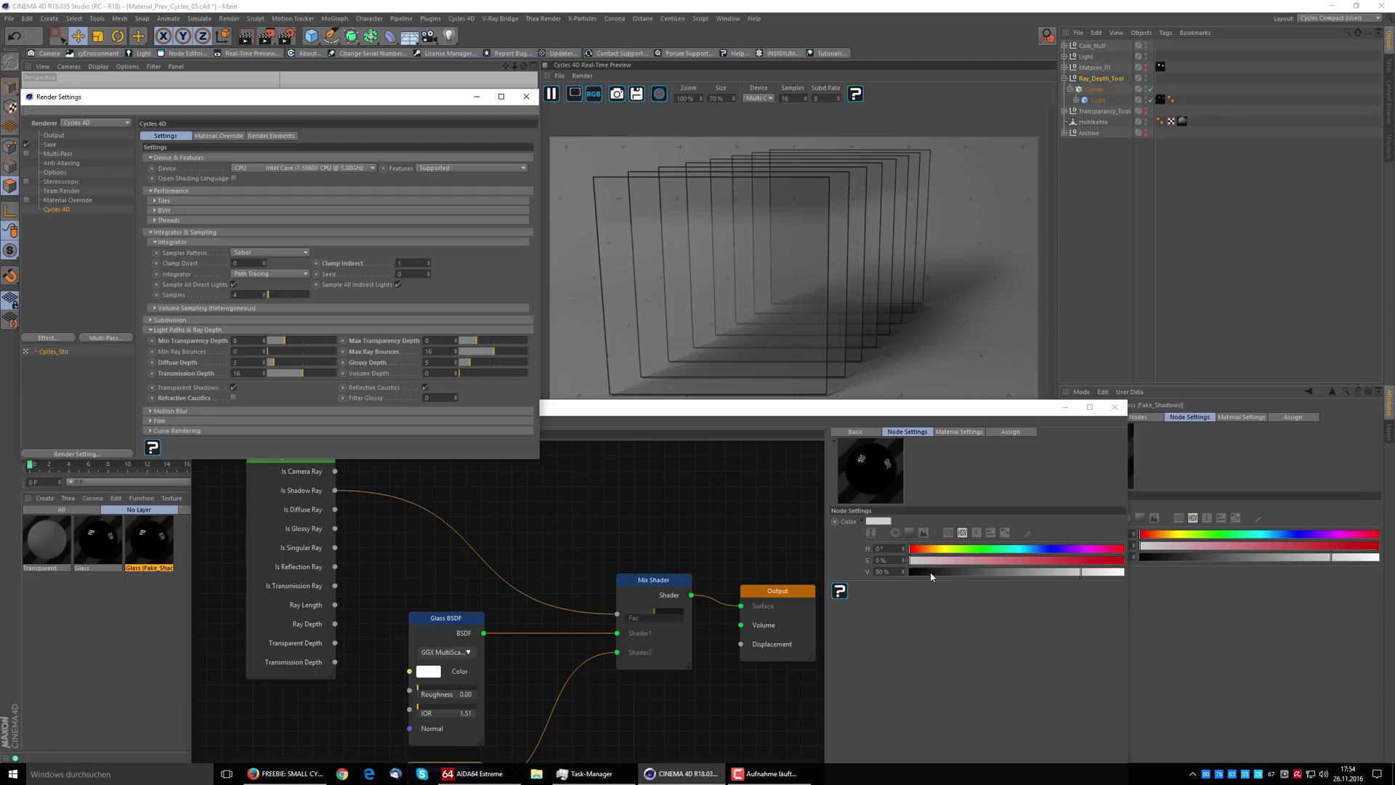
Set the Transparent BSDF color's V to 95% and close the Node Editor.
double_click(883, 571)
type("95")
key("Tab")
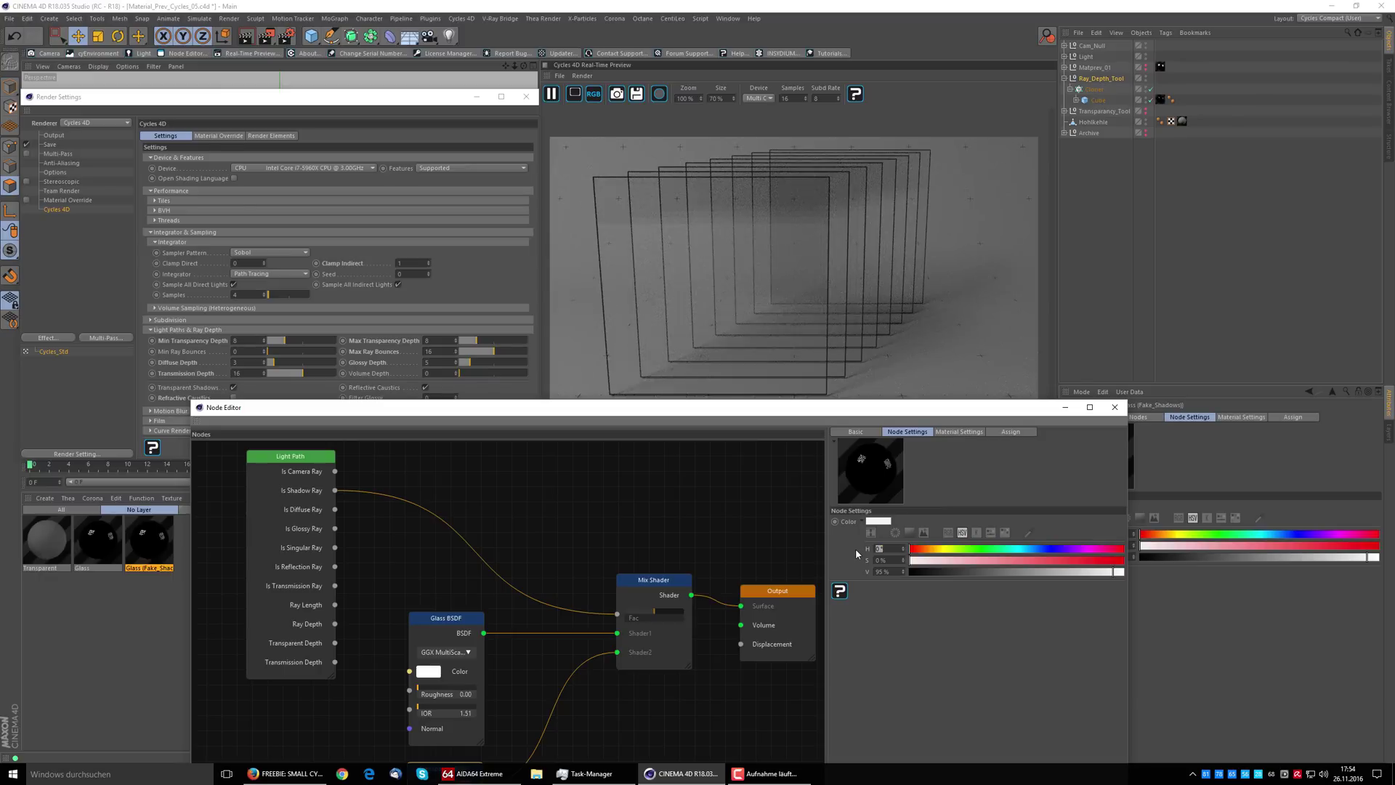
left_click_drag(814, 407, 824, 251)
left_click(1123, 250)
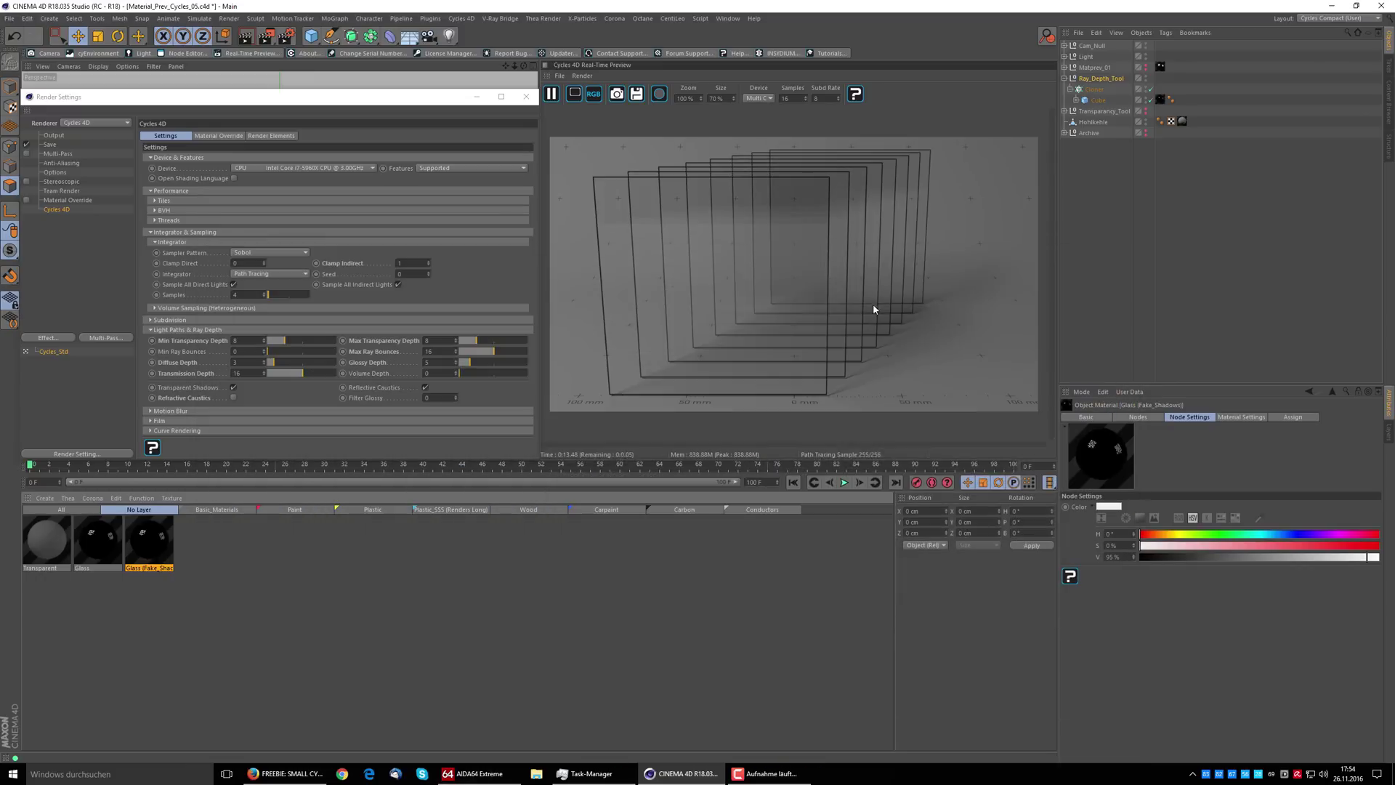